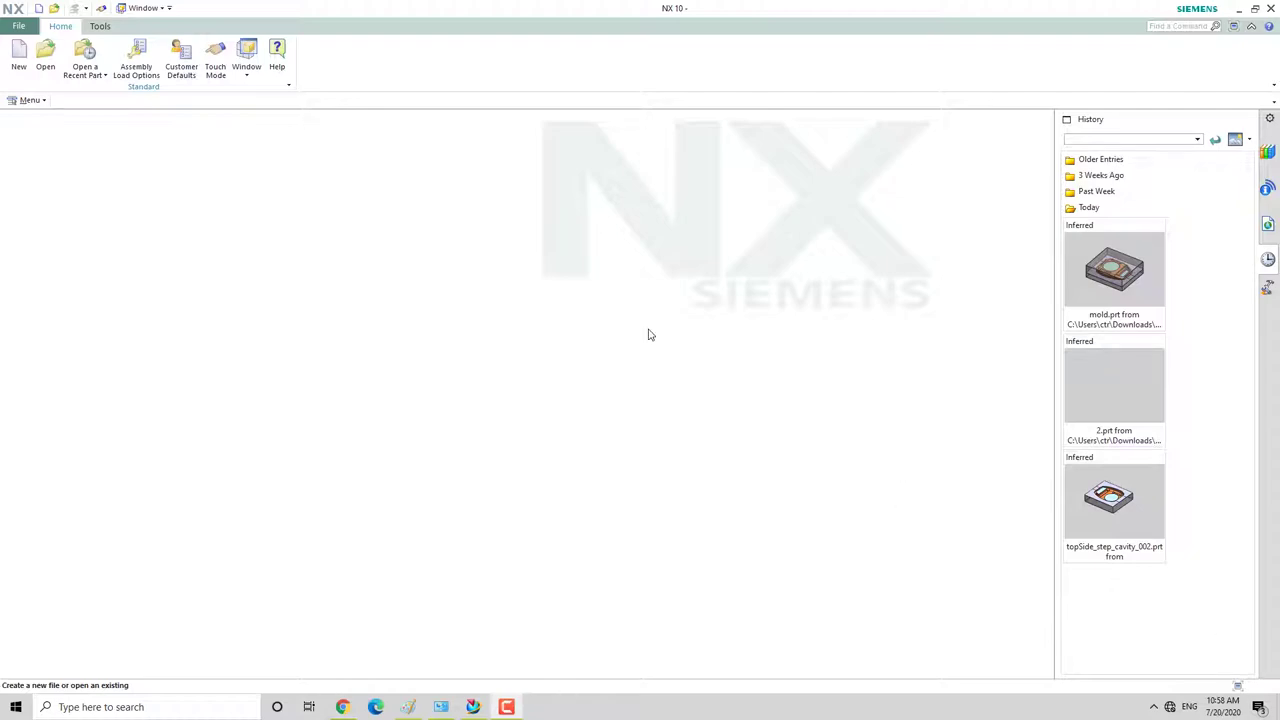
# Open the part file topSide_step_cavity_002 and accept the update event list.
pyautogui.click(18, 60)
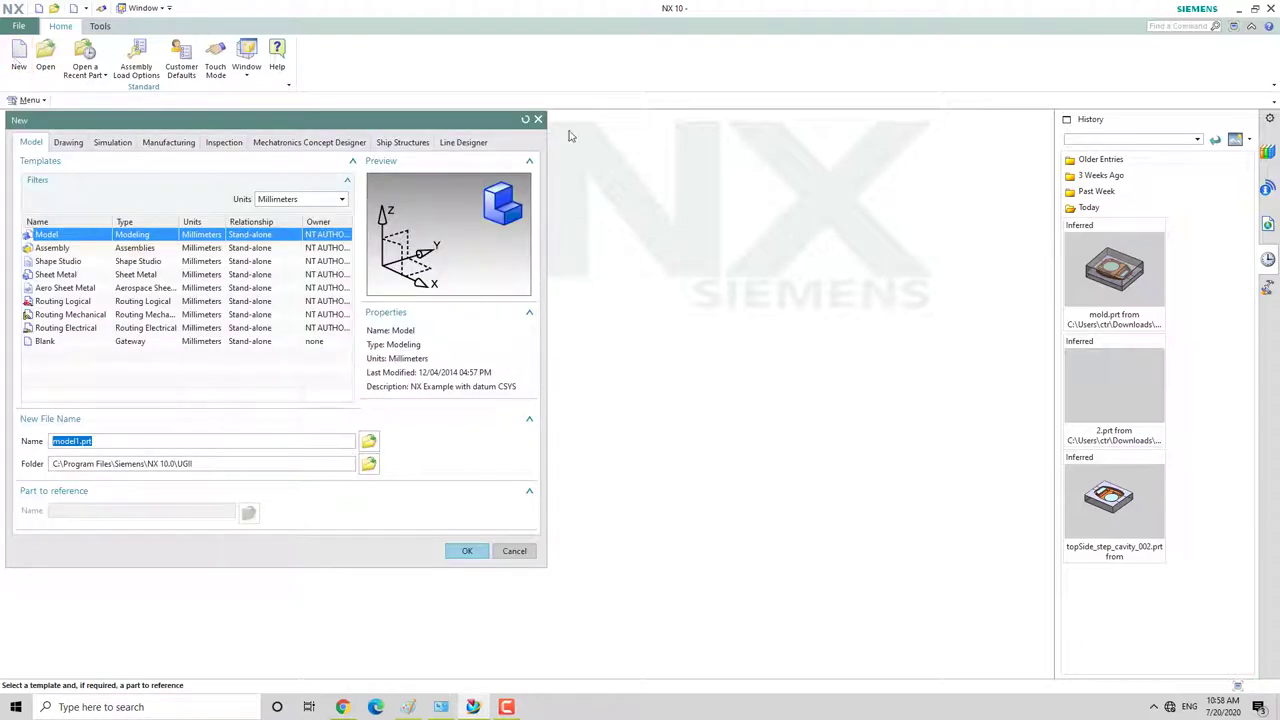
pyautogui.click(537, 120)
pyautogui.click(45, 55)
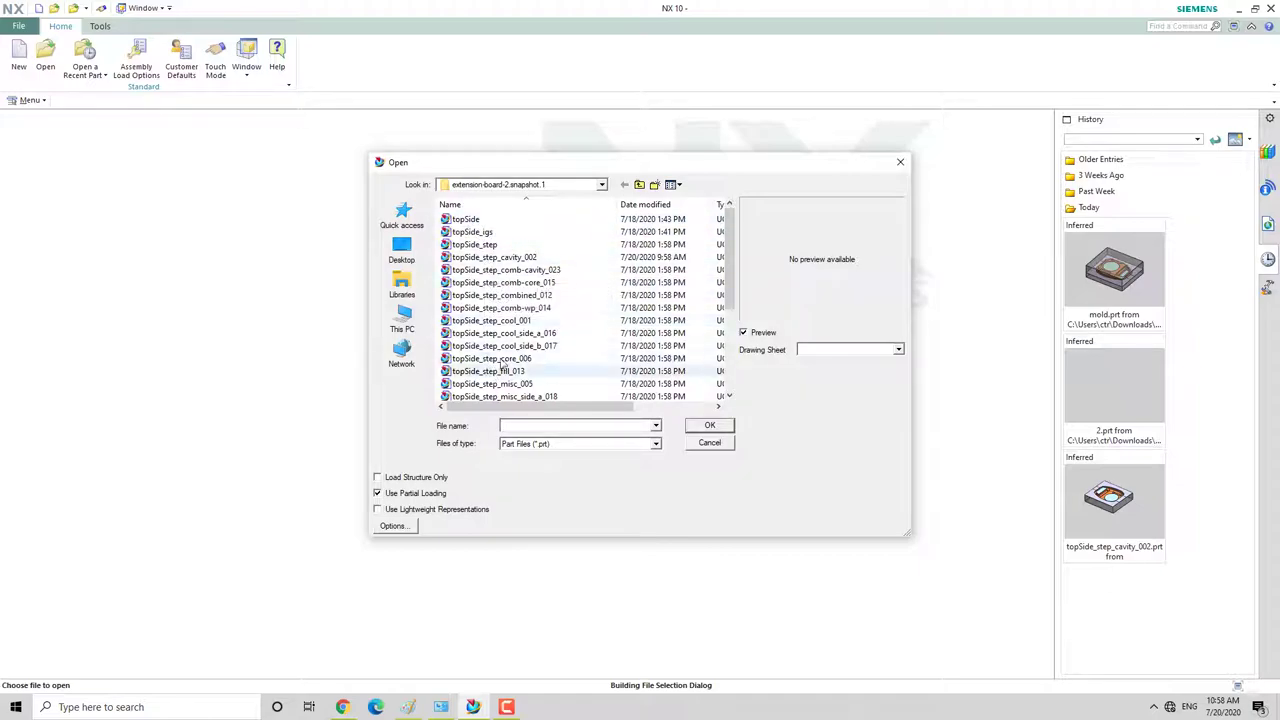
pyautogui.click(516, 272)
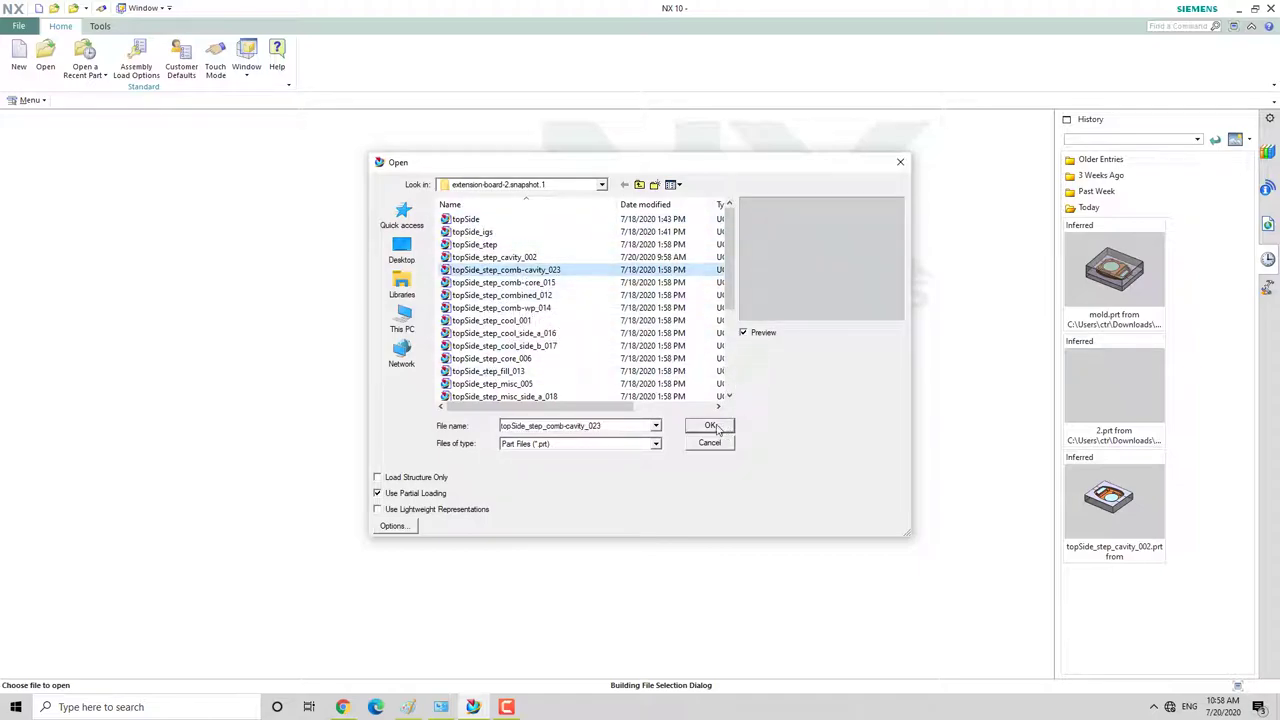
pyautogui.click(515, 258)
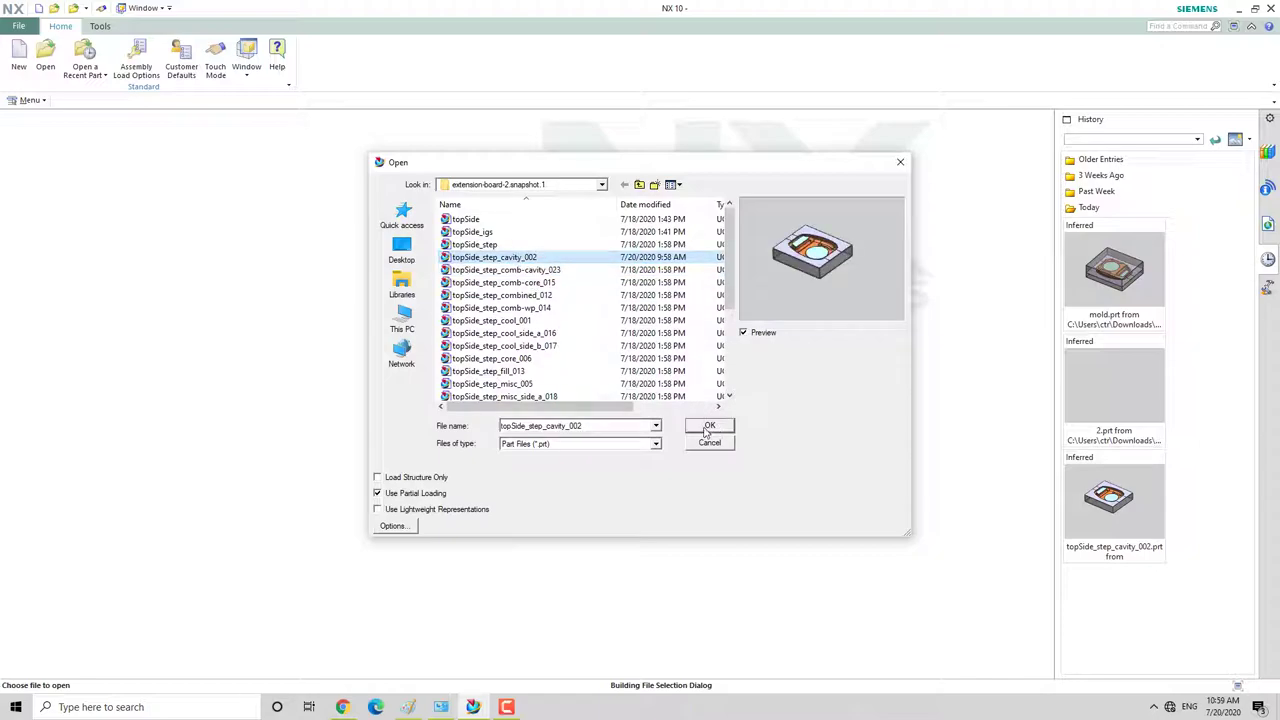
pyautogui.click(708, 427)
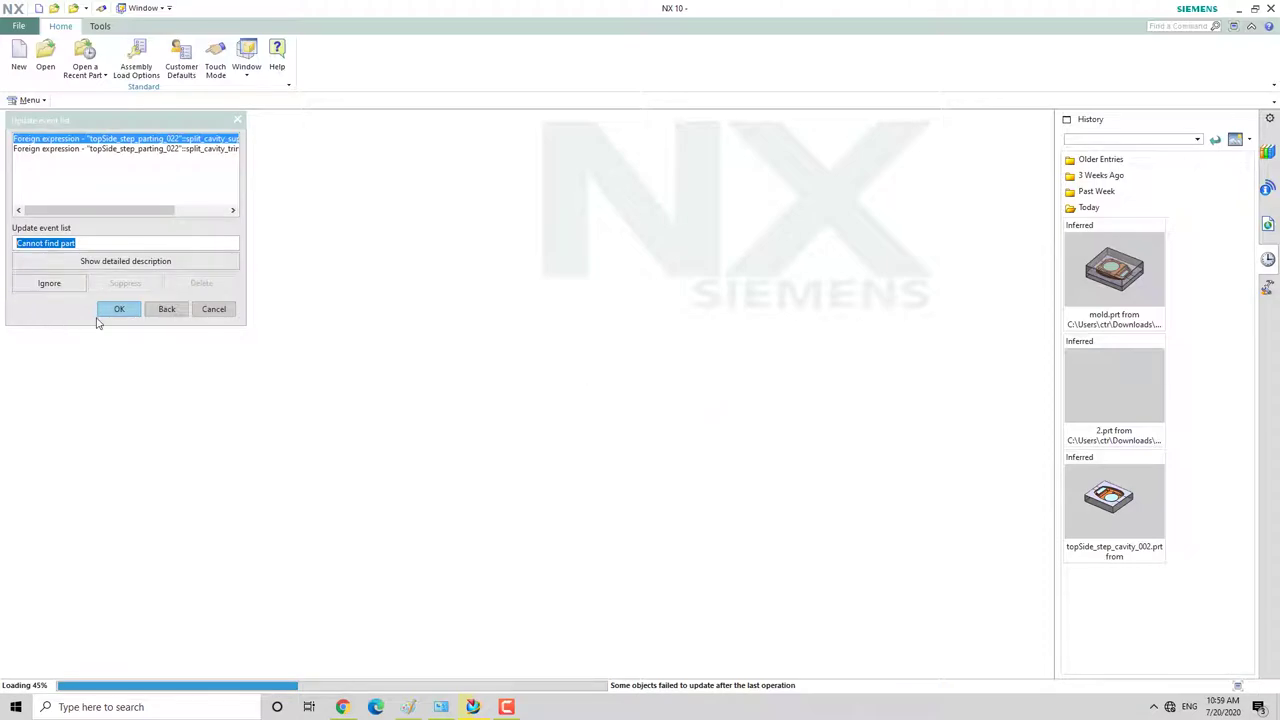
pyautogui.click(119, 309)
# Switch the part to the Manufacturing application with the cam_general configuration and the mill_contour setup.
pyautogui.scroll(-3, 762, 470)
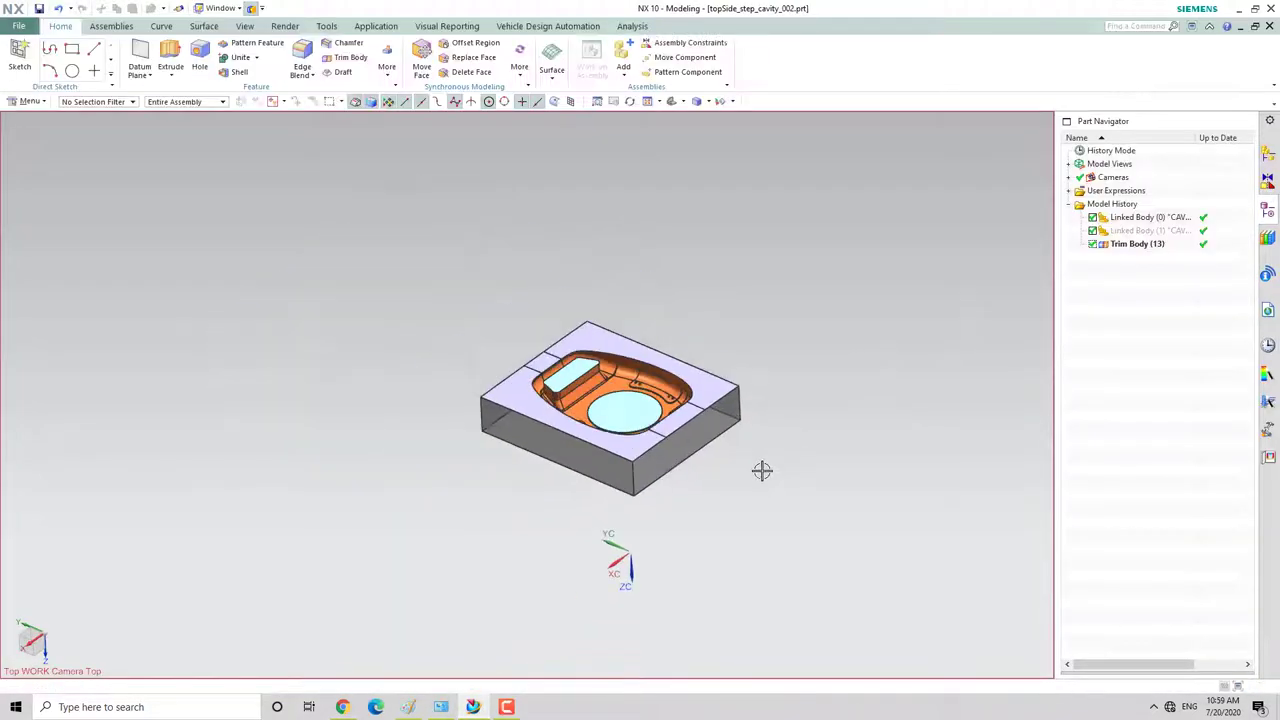
pyautogui.scroll(2, 780, 383)
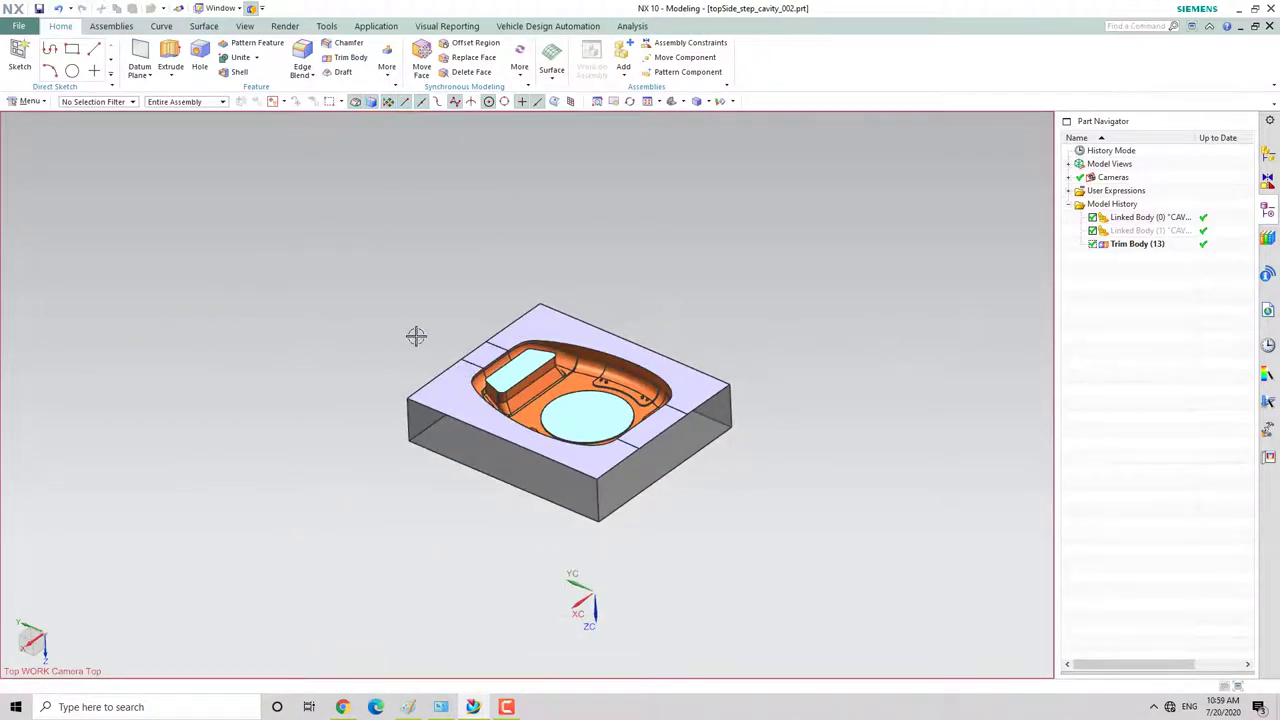
pyautogui.scroll(3, 321, 335)
pyautogui.scroll(-3, 246, 351)
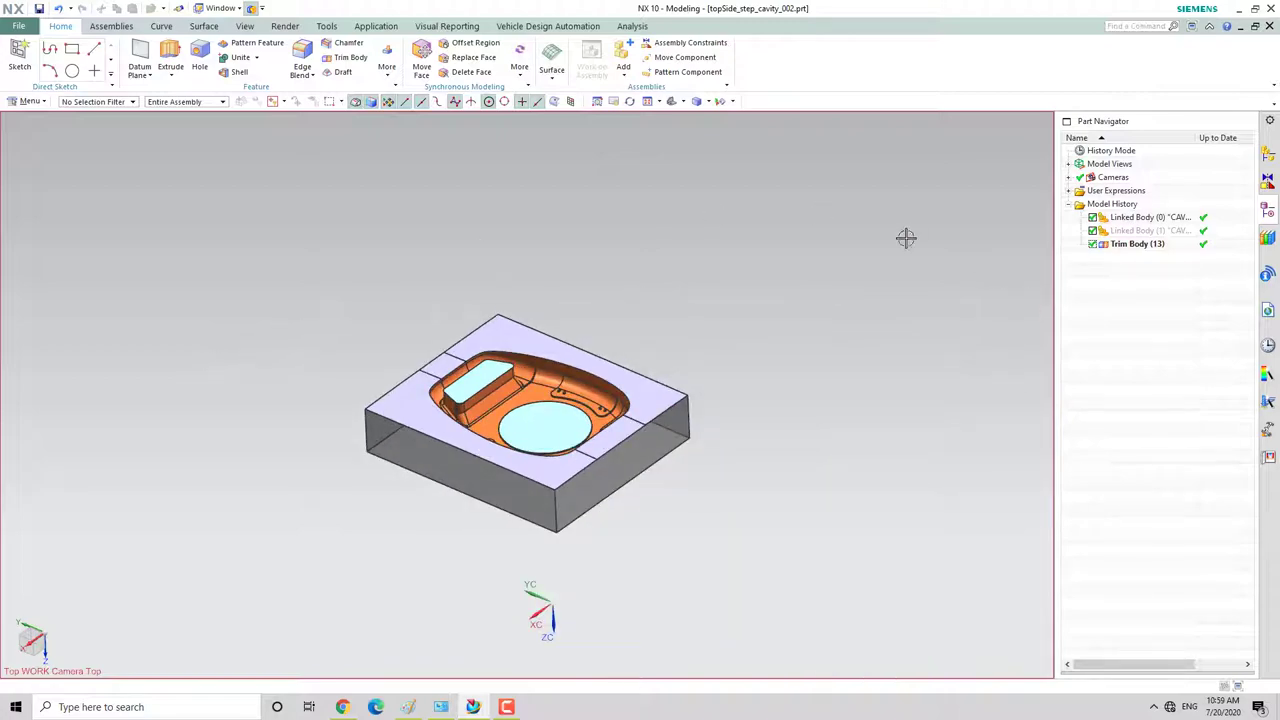
pyautogui.click(376, 26)
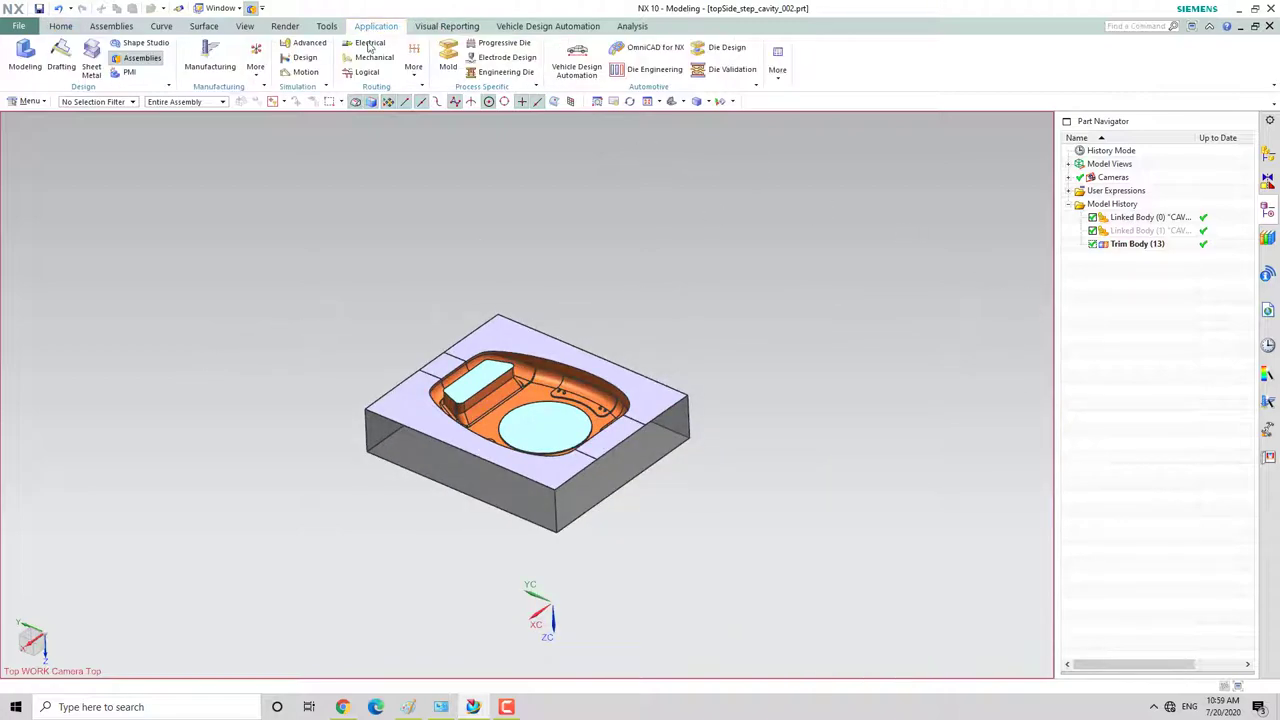
pyautogui.click(210, 58)
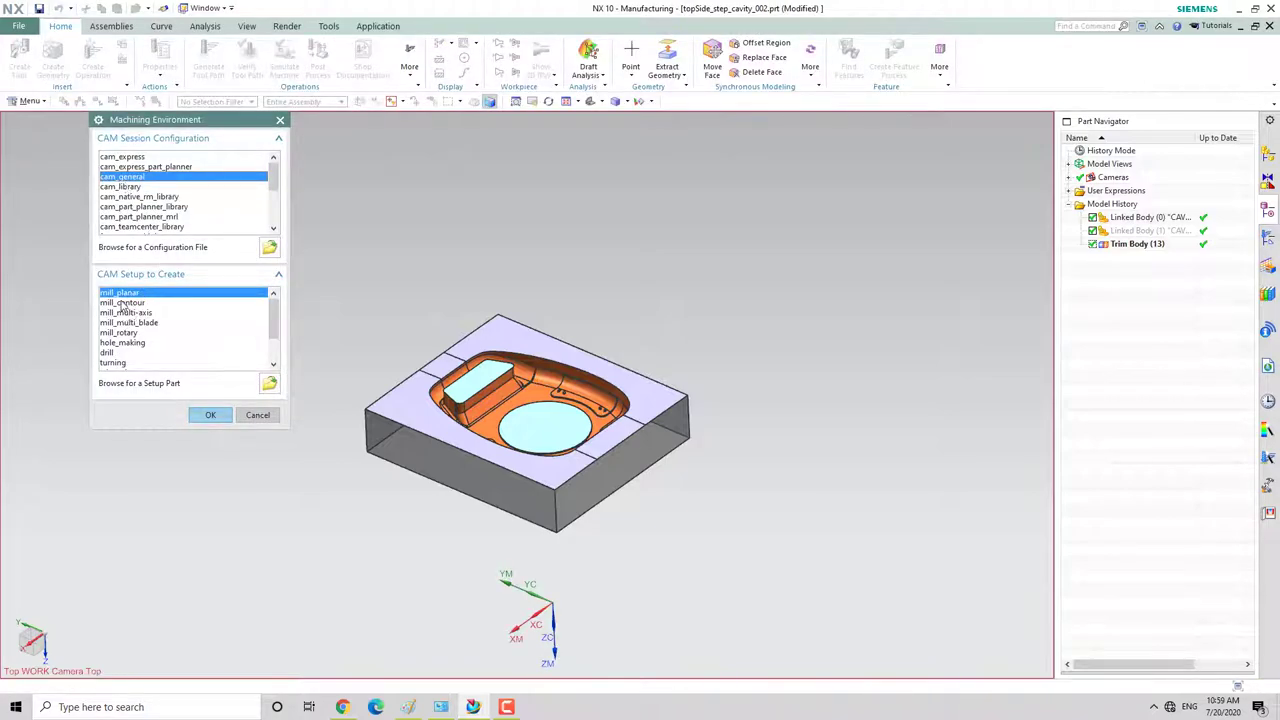
pyautogui.click(122, 303)
pyautogui.click(211, 418)
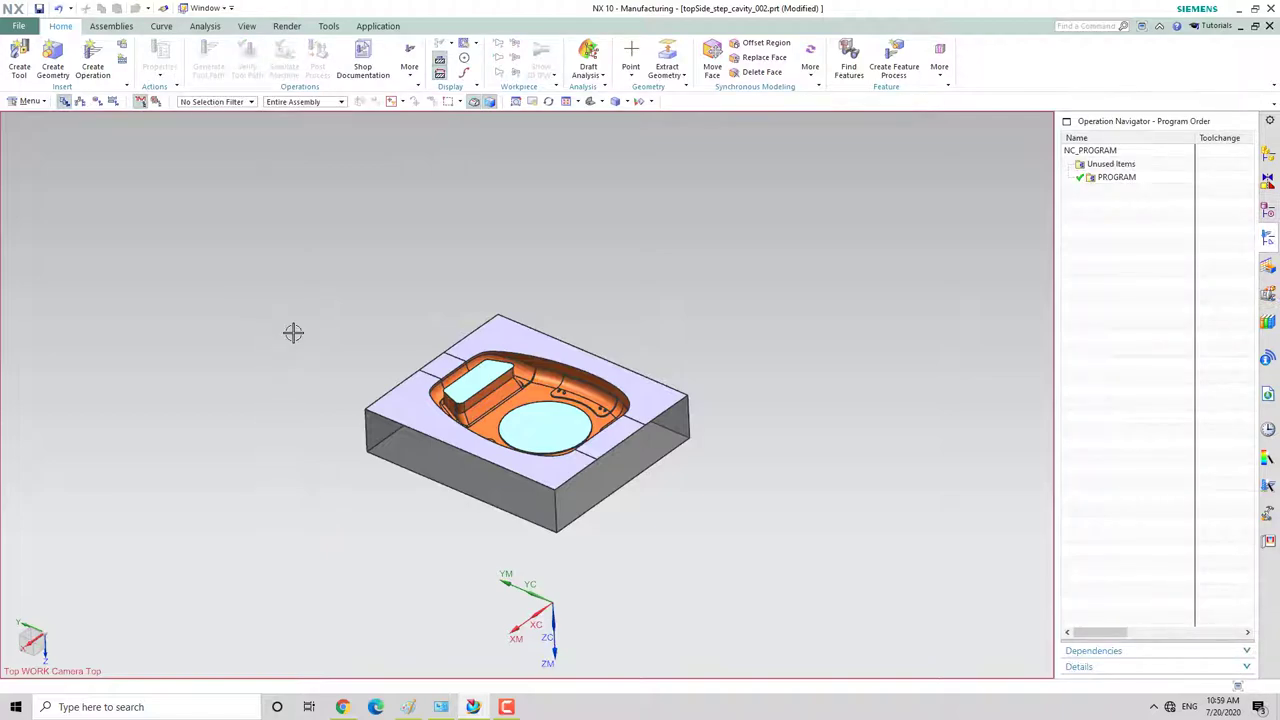
# Show the Operation Navigator in Geometry View with the contents of MCS_MILL expanded.
pyautogui.scroll(-2, 366, 337)
pyautogui.scroll(5, 480, 217)
pyautogui.scroll(-4, 118, 296)
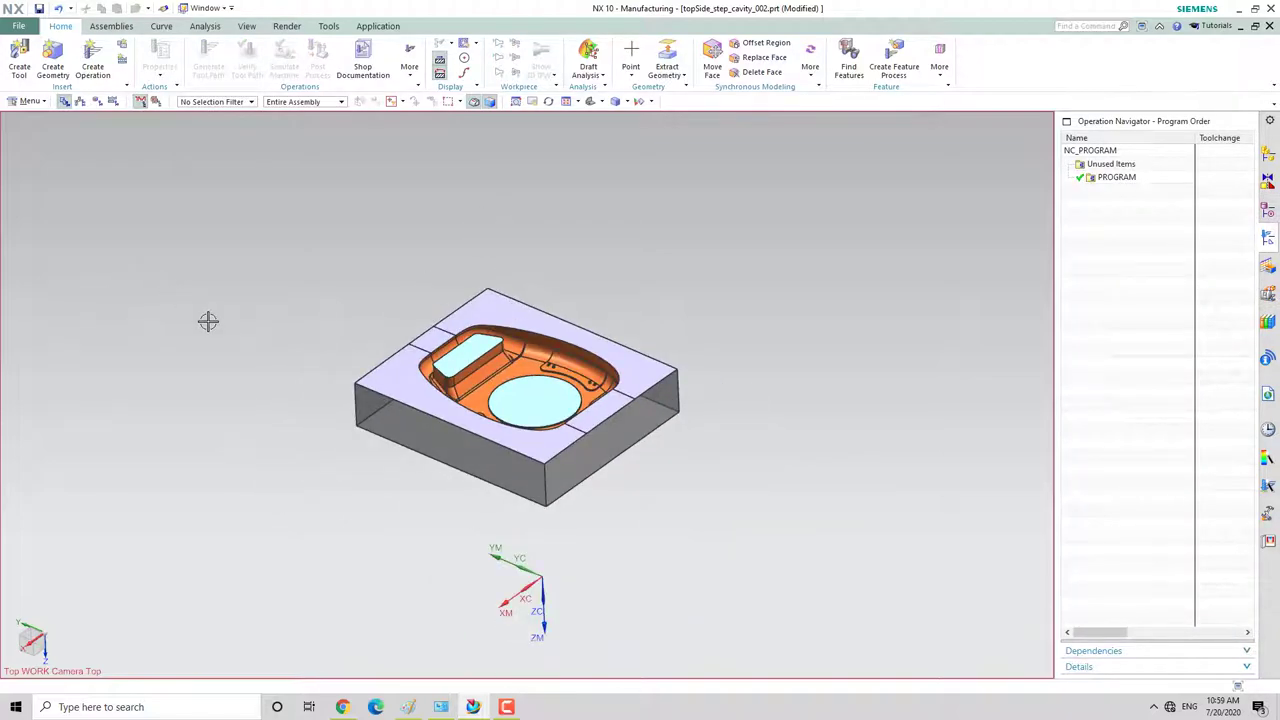
pyautogui.moveTo(208, 321)
pyautogui.mouseDown(button='middle')
pyautogui.moveTo(189, 357)
pyautogui.moveTo(202, 317)
pyautogui.moveTo(249, 320)
pyautogui.moveTo(211, 314)
pyautogui.moveTo(216, 300)
pyautogui.mouseUp(button='middle')
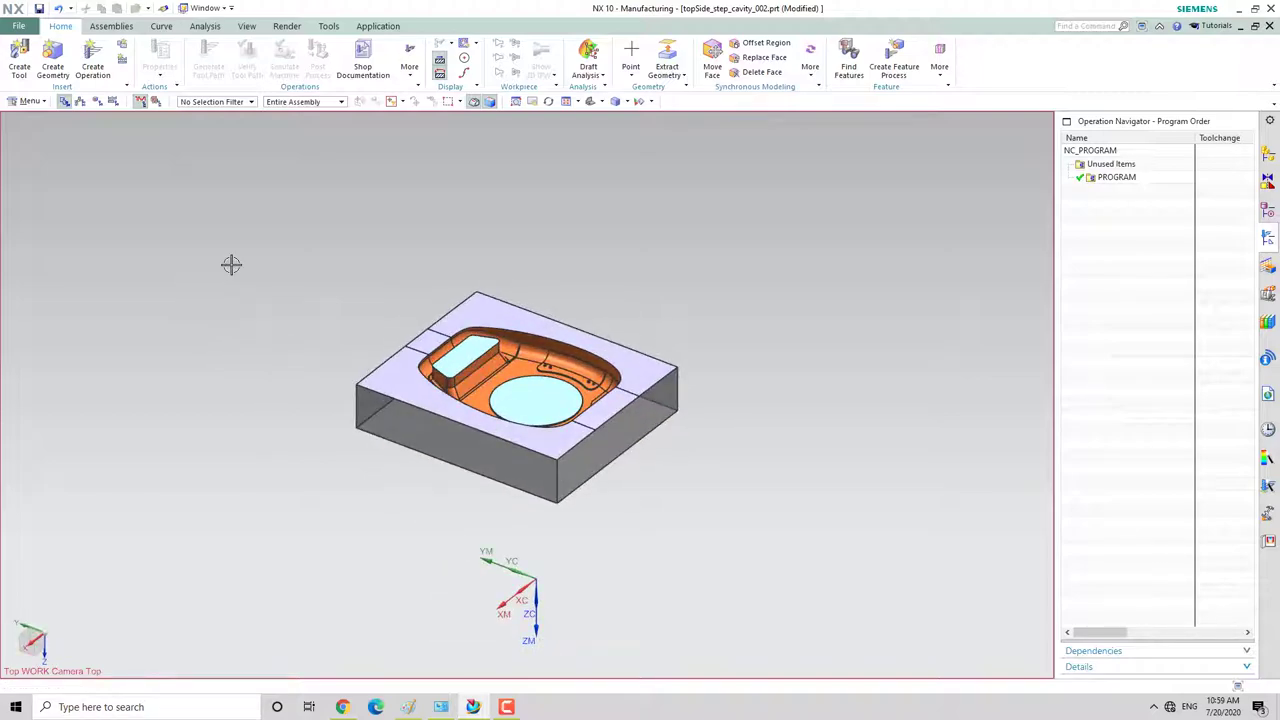
pyautogui.rightClick(1110, 214)
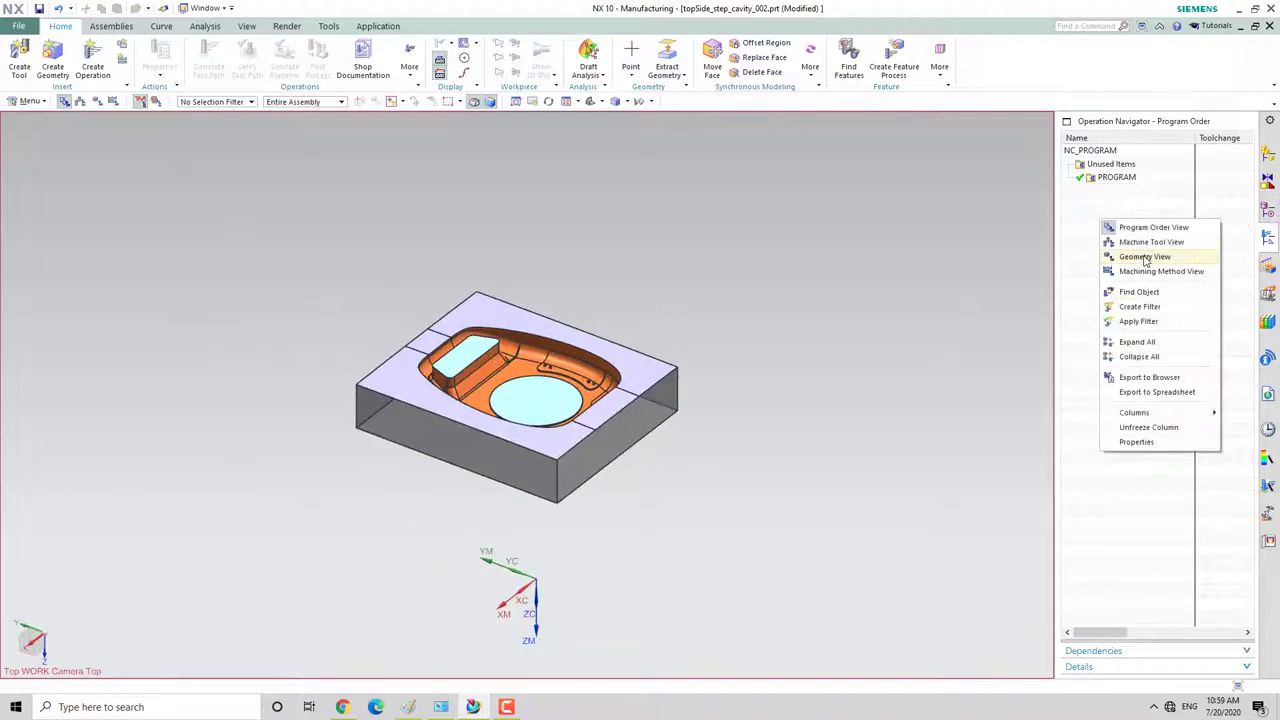
pyautogui.click(1130, 259)
pyautogui.click(1068, 178)
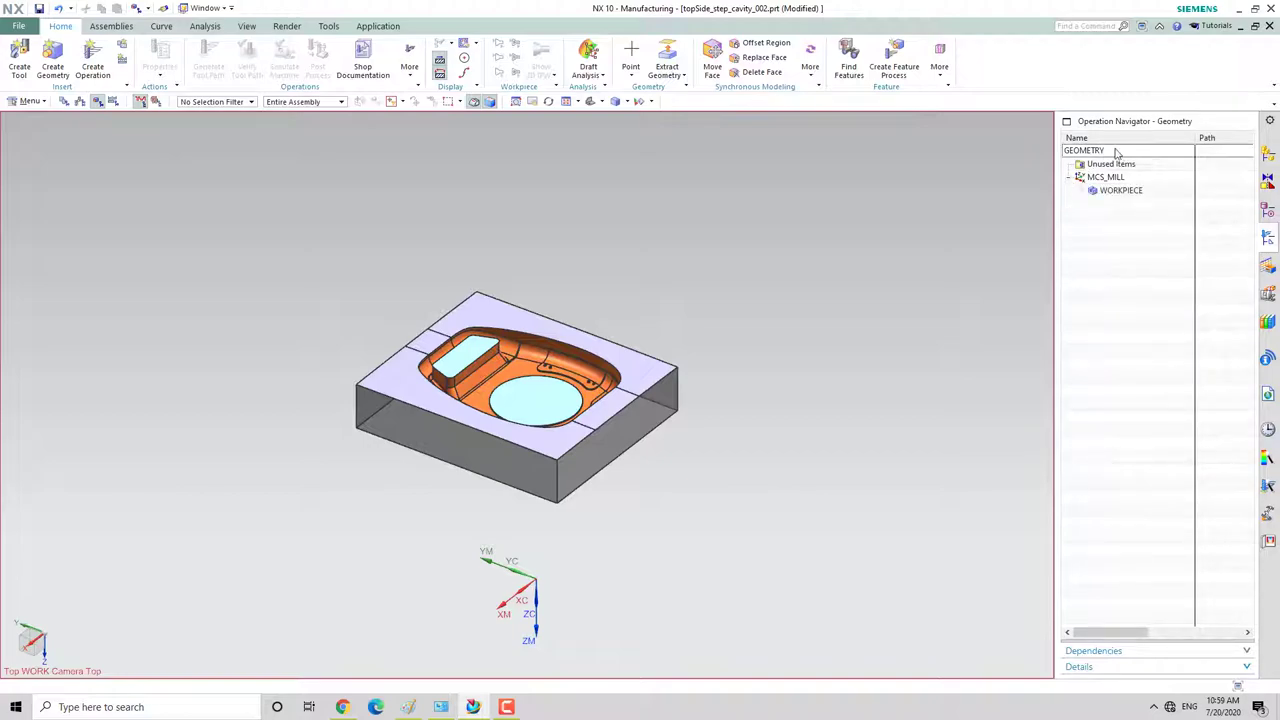
# Edit MCS_MILL and move its origin to the block's upper corner at X 90, Y 125, Z -198.9845.
pyautogui.doubleClick(1101, 178)
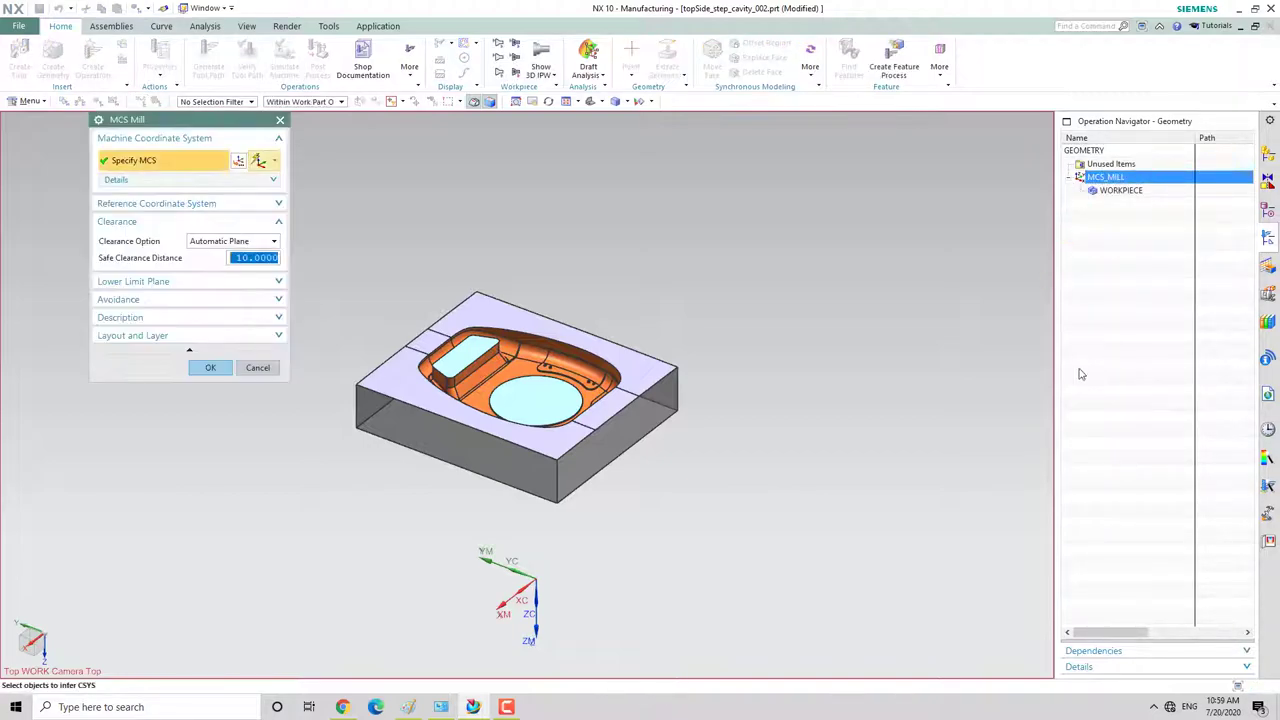
pyautogui.scroll(4, 394, 331)
pyautogui.scroll(-3, 814, 226)
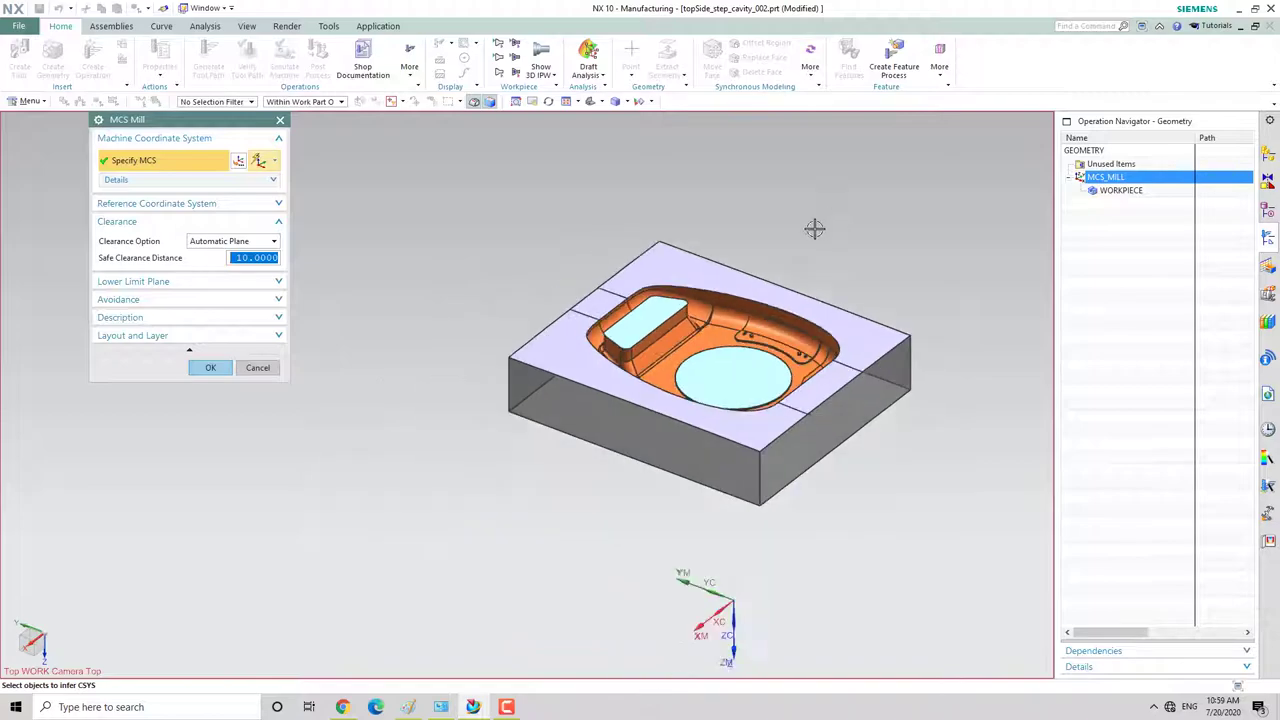
pyautogui.click(239, 161)
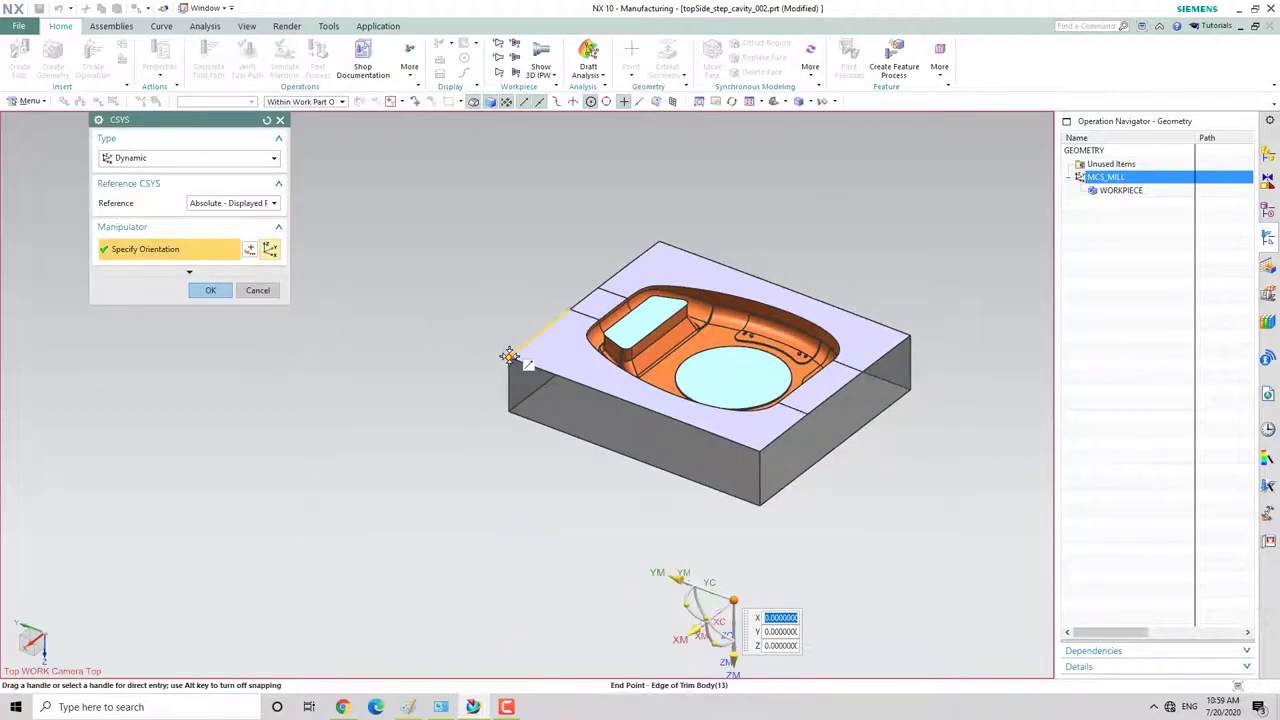
pyautogui.scroll(4, 466, 277)
pyautogui.scroll(-4, 386, 297)
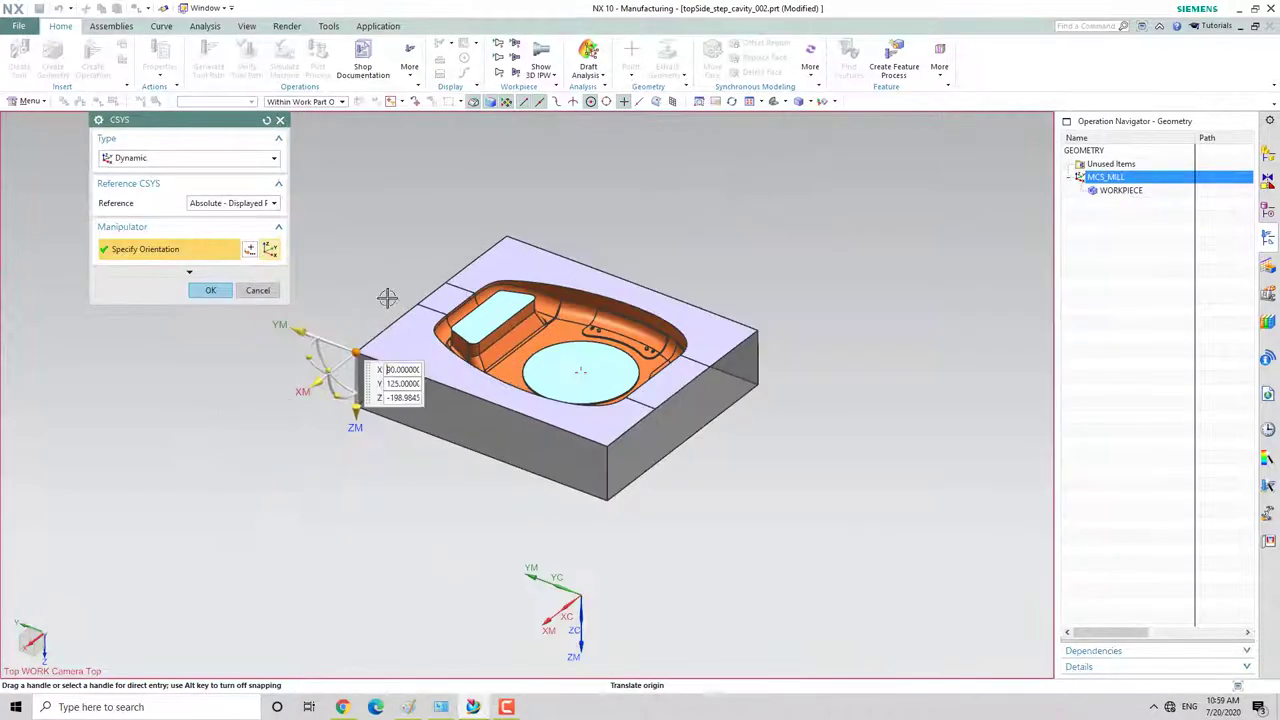
pyautogui.scroll(2, 307, 390)
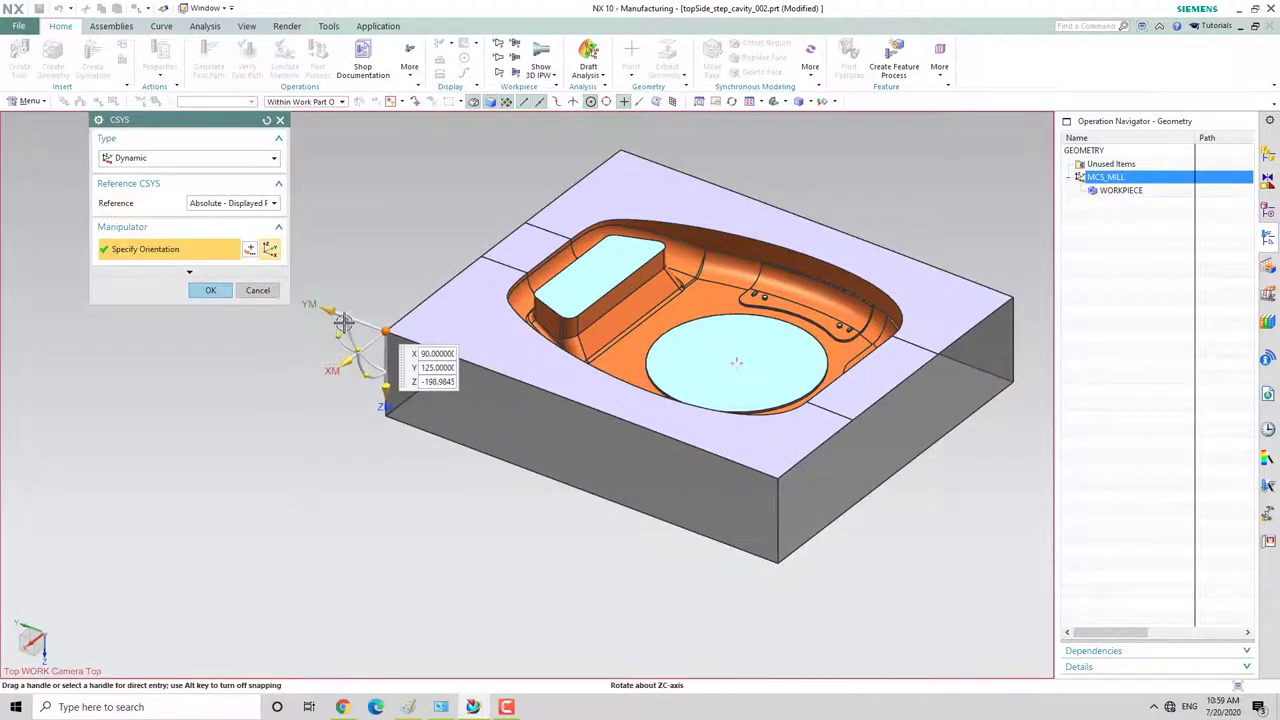
# Rotate the machine coordinate system so ZM points up out of the cavity and XM follows the block's long edge, and accept it.
pyautogui.moveTo(345, 330); pyautogui.dragTo(418, 332)
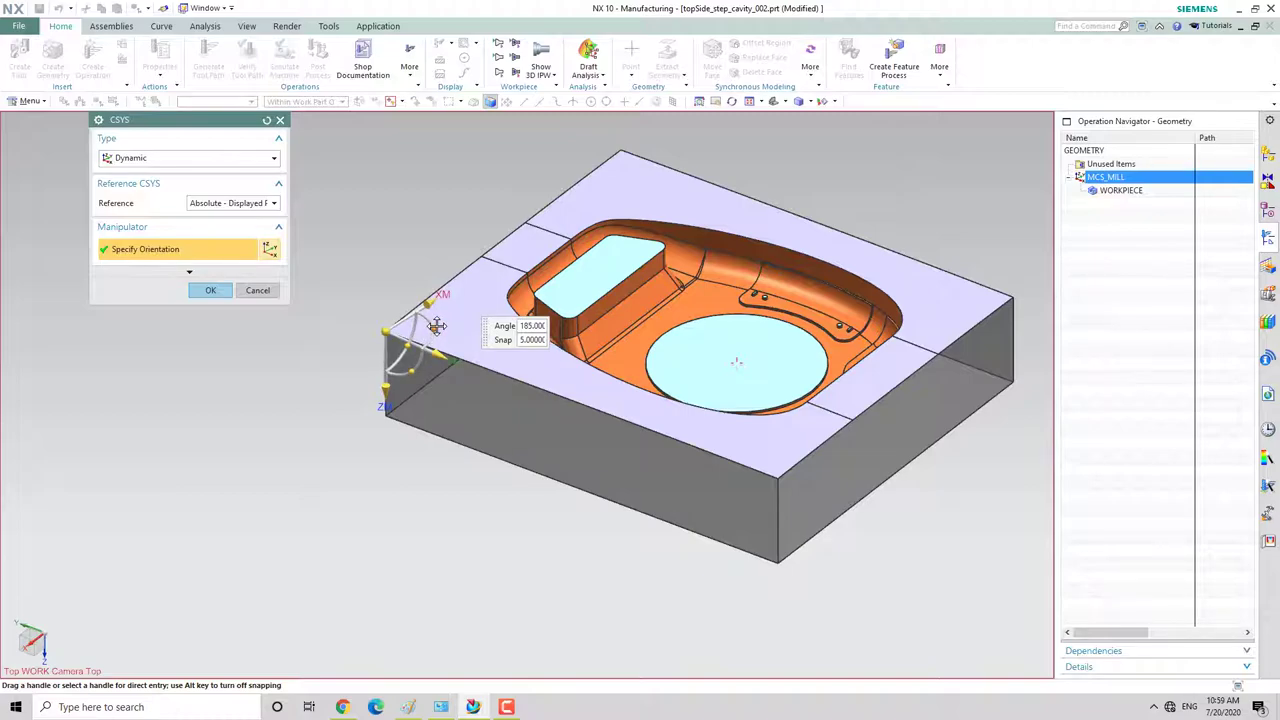
pyautogui.moveTo(437, 326); pyautogui.dragTo(432, 336)
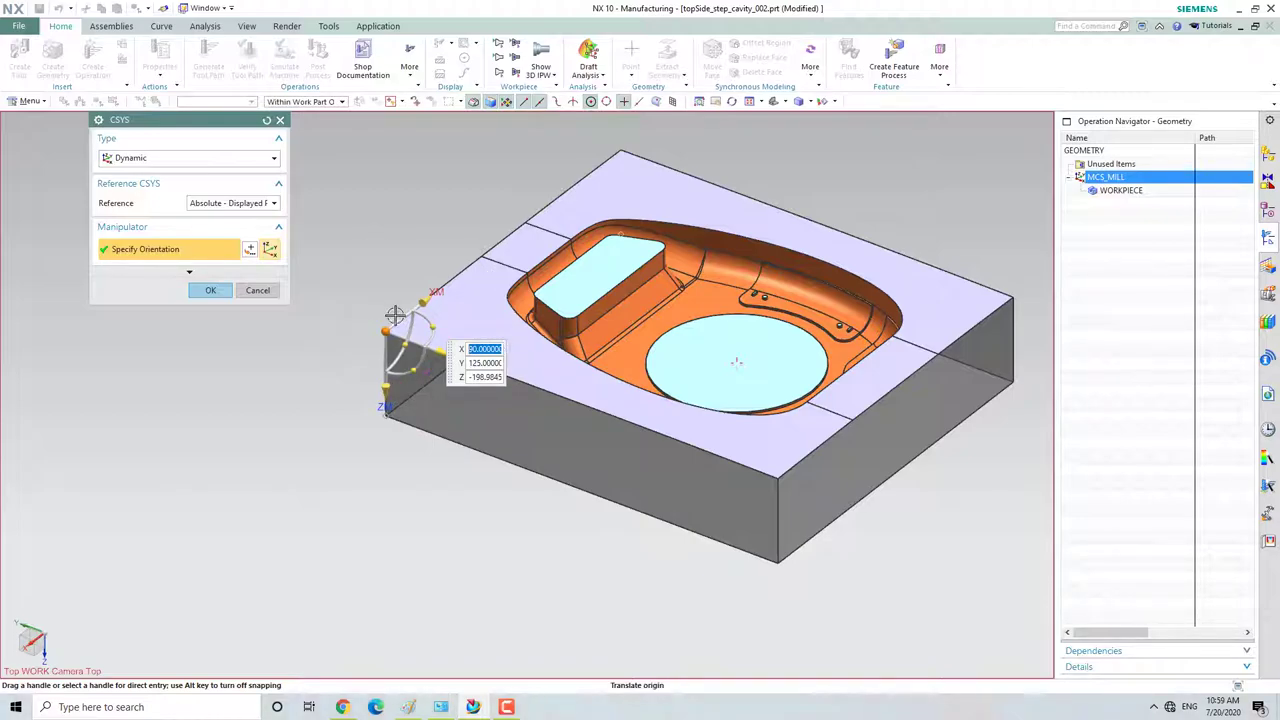
pyautogui.scroll(3, 394, 314)
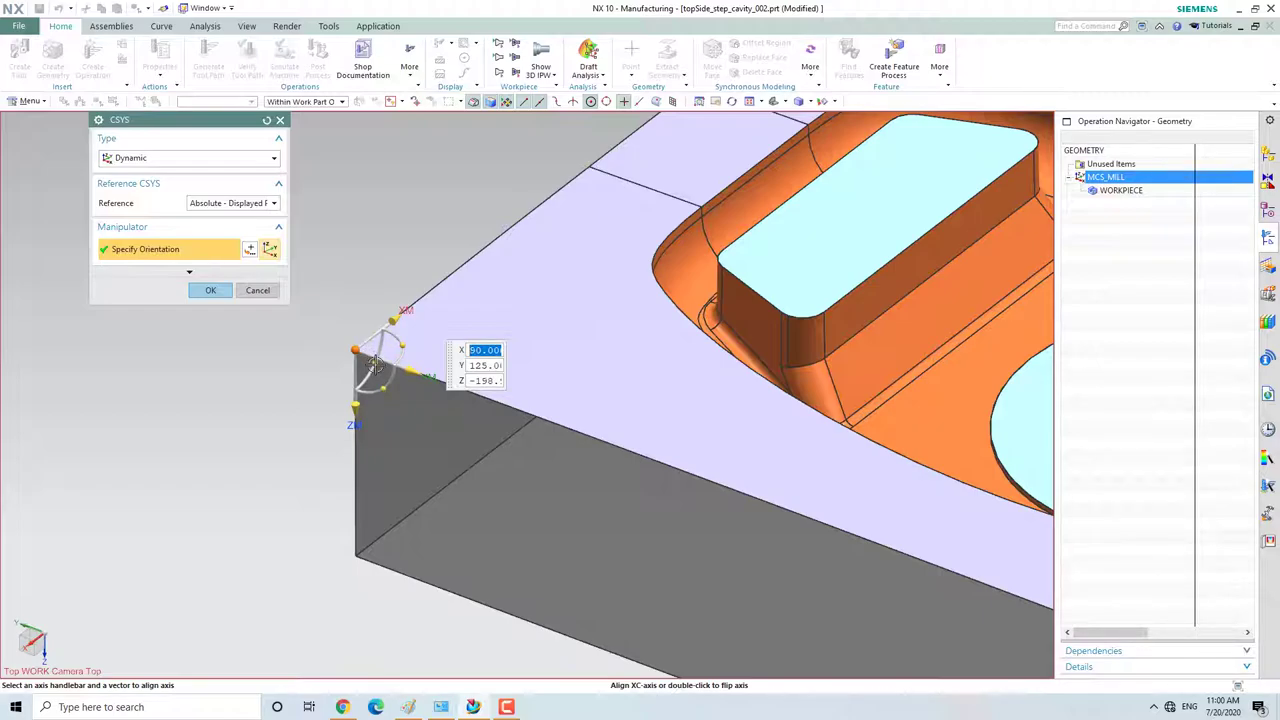
pyautogui.scroll(-3, 374, 362)
pyautogui.moveTo(380, 318); pyautogui.dragTo(423, 277)
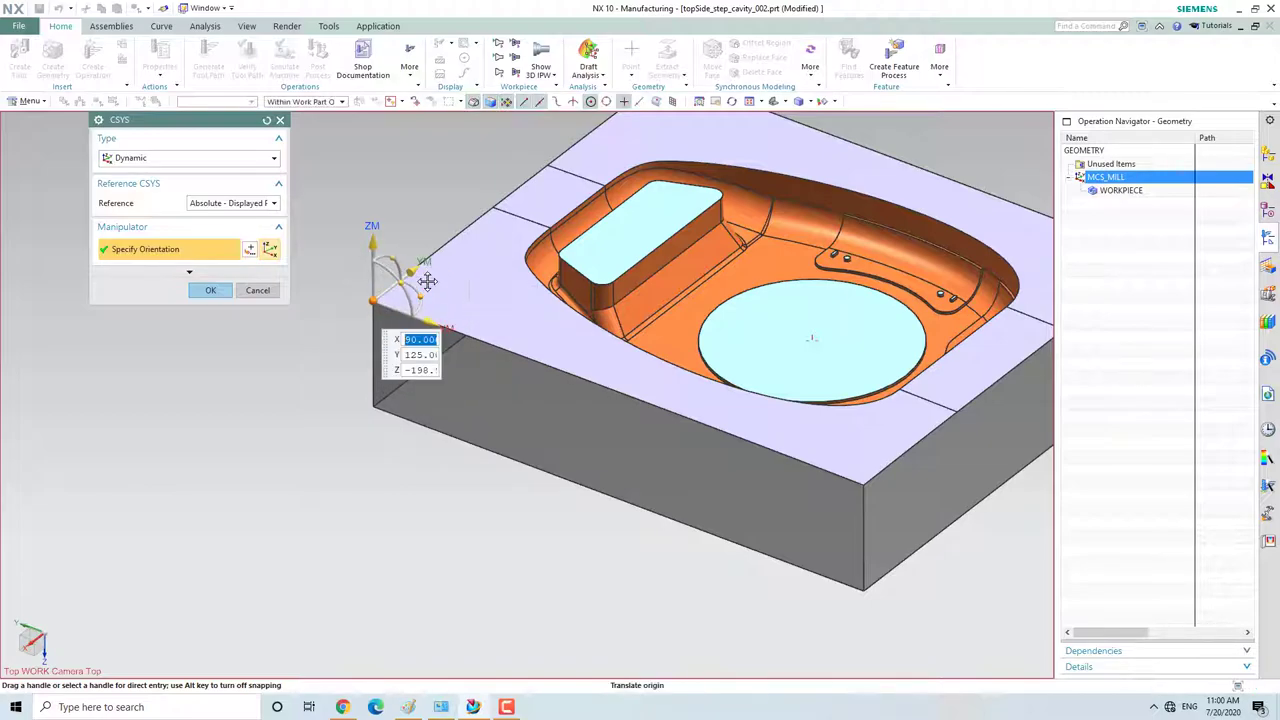
pyautogui.click(211, 290)
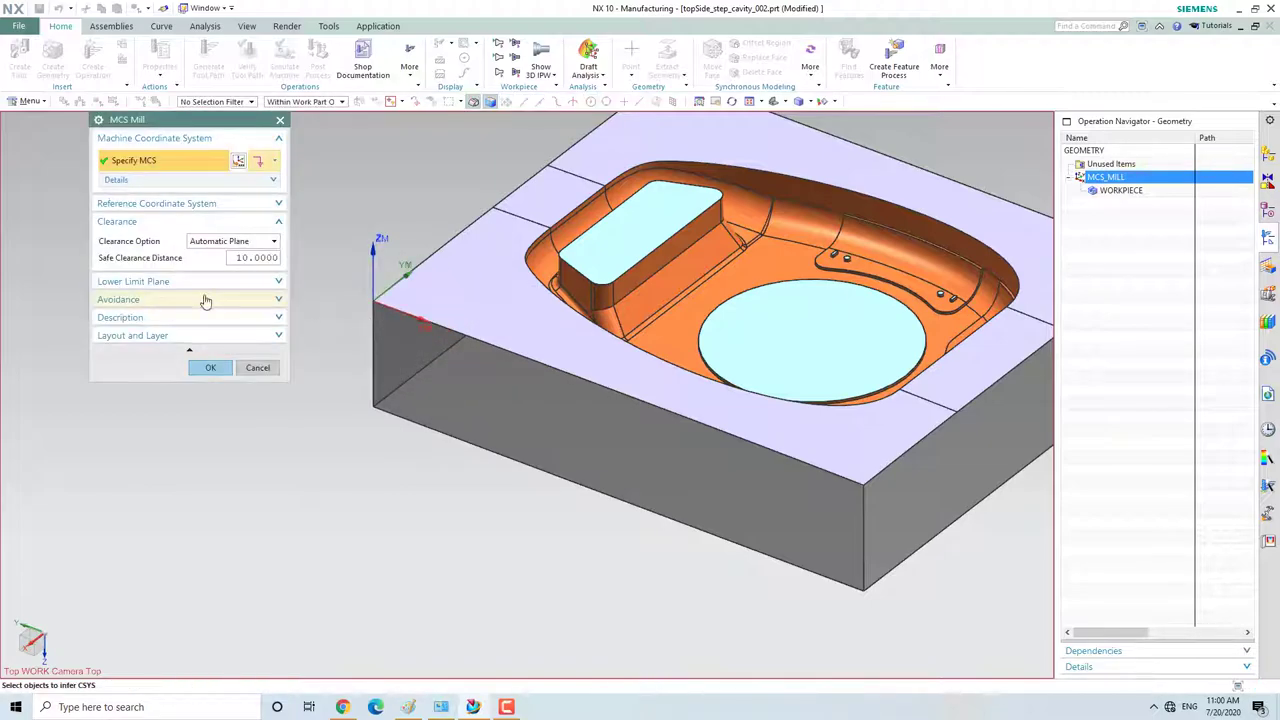
pyautogui.scroll(5, 500, 270)
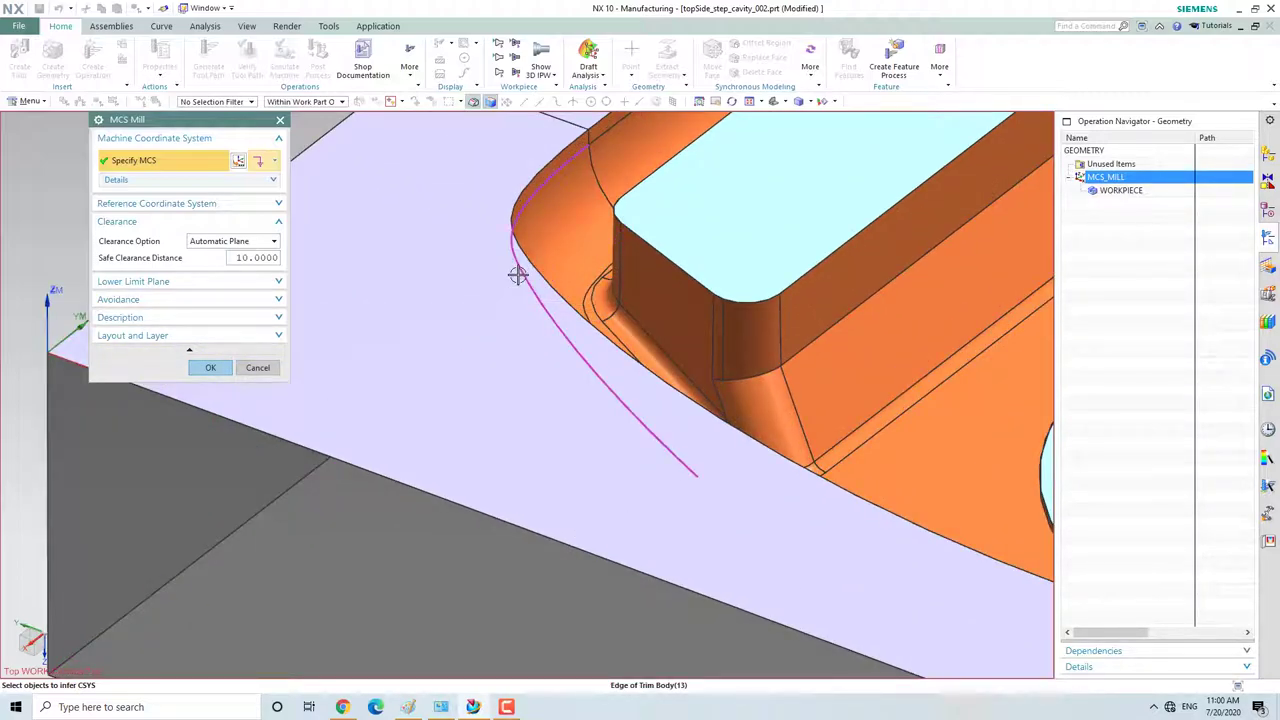
pyautogui.scroll(-5, 517, 275)
pyautogui.click(210, 367)
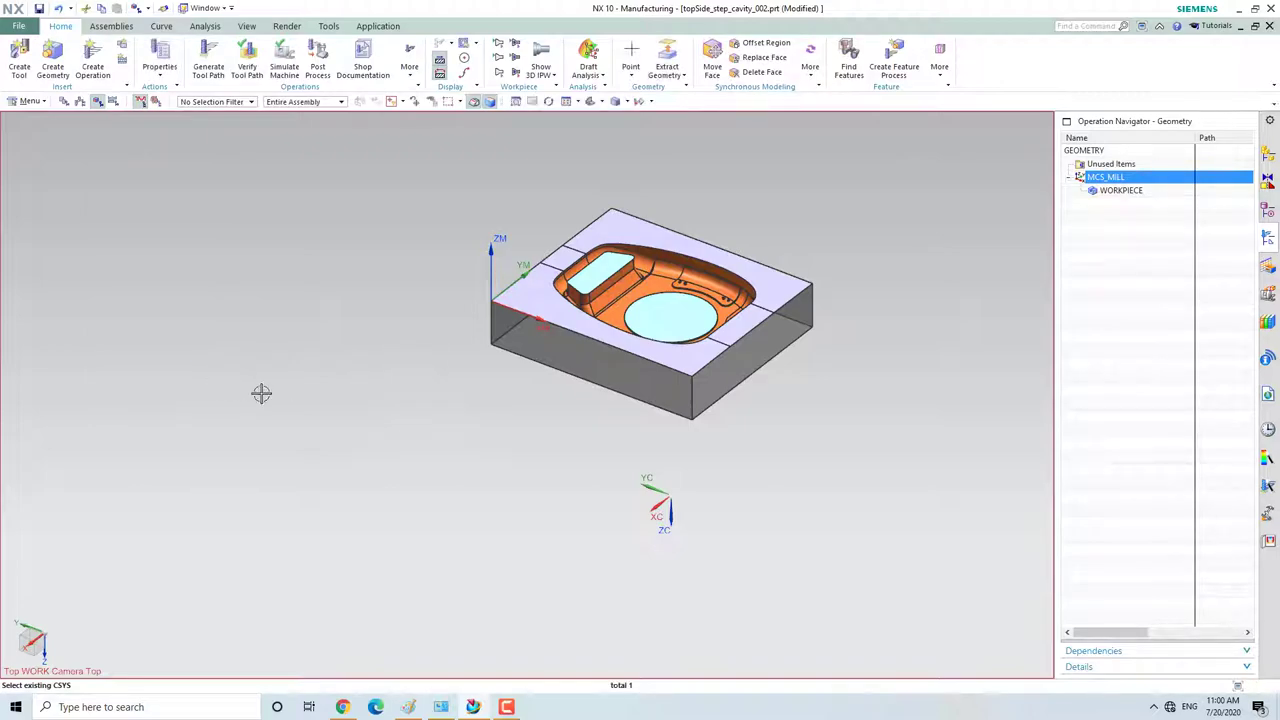
pyautogui.scroll(-3, 261, 393)
pyautogui.scroll(3, 397, 323)
pyautogui.scroll(-3, 283, 397)
pyautogui.scroll(3, 369, 349)
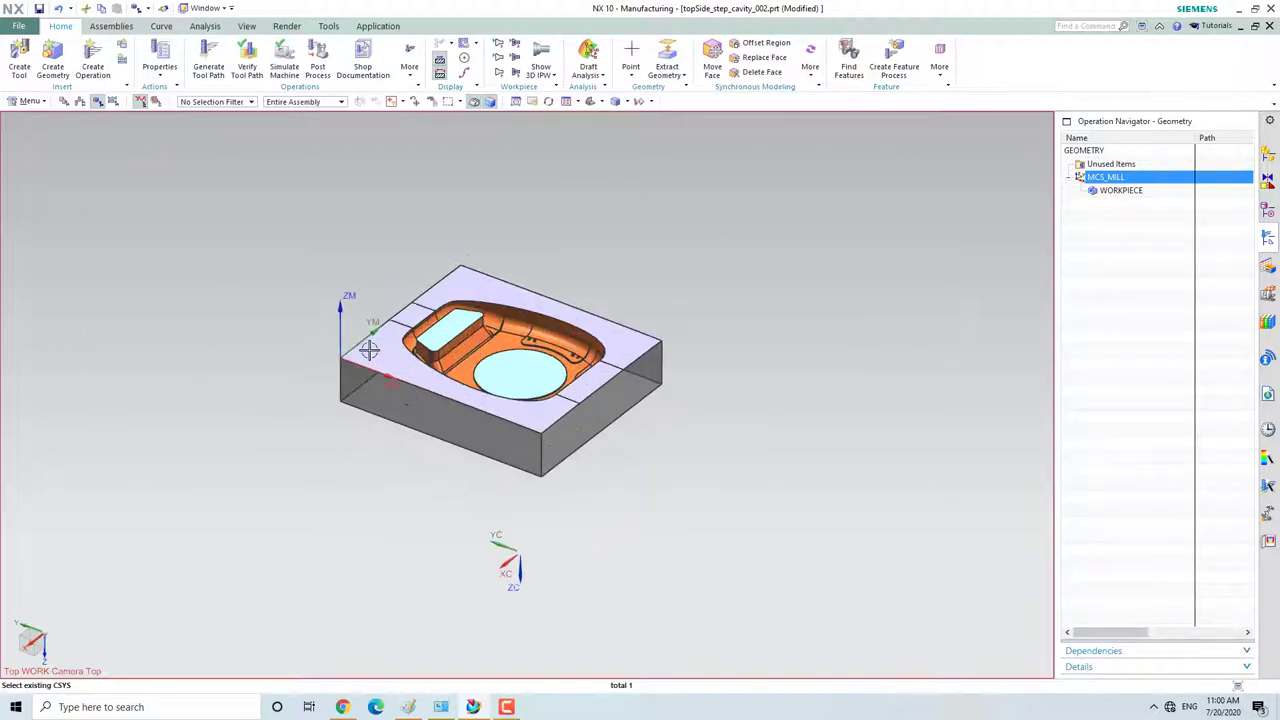
pyautogui.scroll(3, 369, 349)
pyautogui.scroll(-5, 257, 400)
pyautogui.scroll(4, 671, 277)
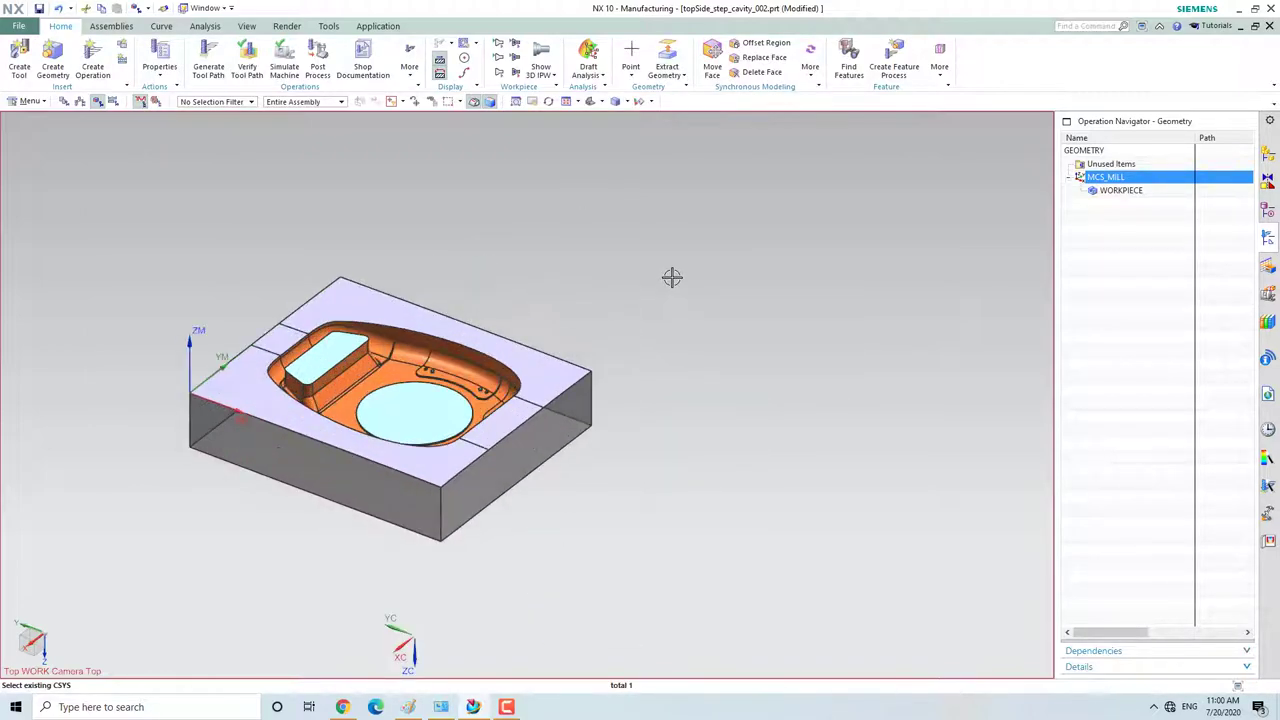
# Edit WORKPIECE and specify the solid cavity block as its part geometry.
pyautogui.doubleClick(1129, 191)
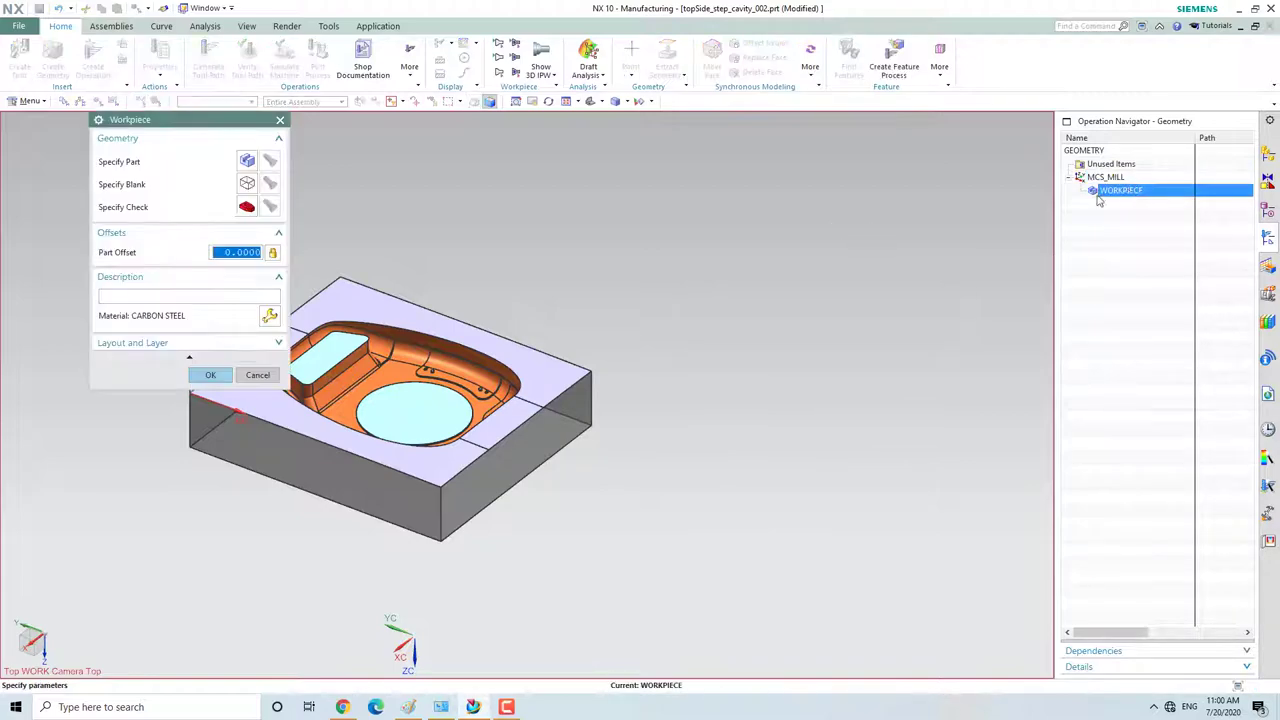
pyautogui.click(247, 161)
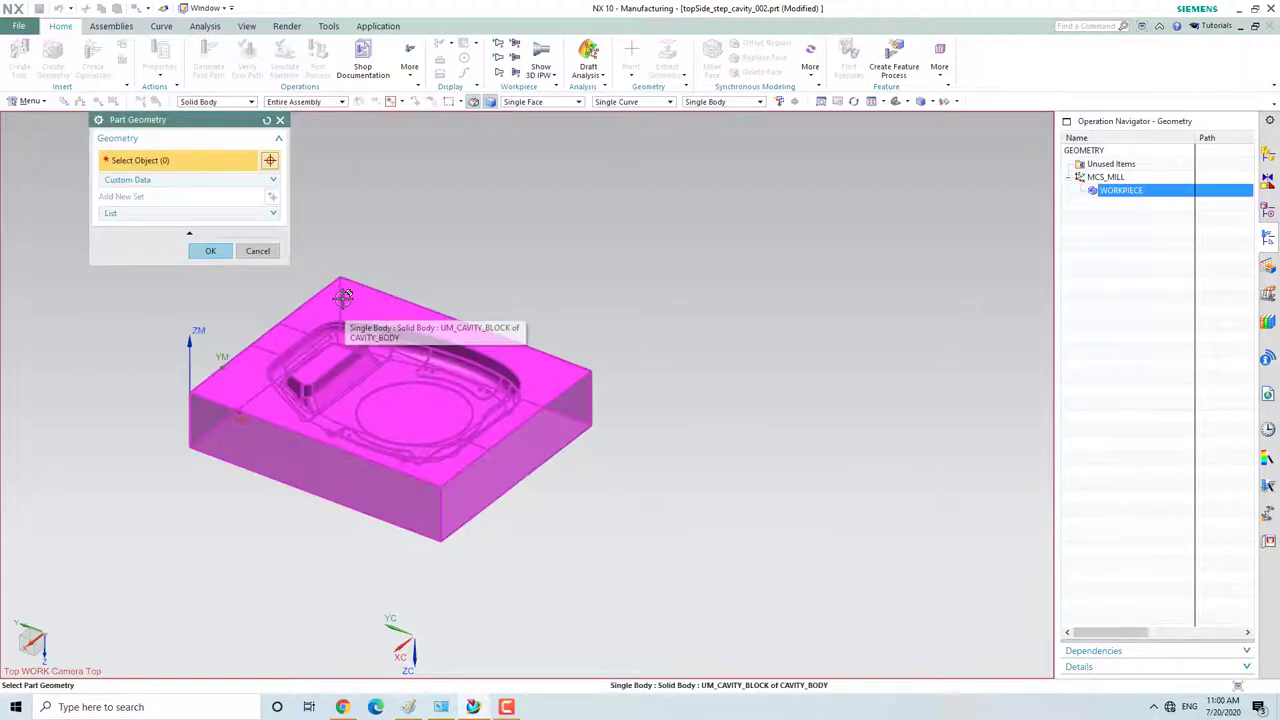
pyautogui.click(345, 318)
pyautogui.click(210, 269)
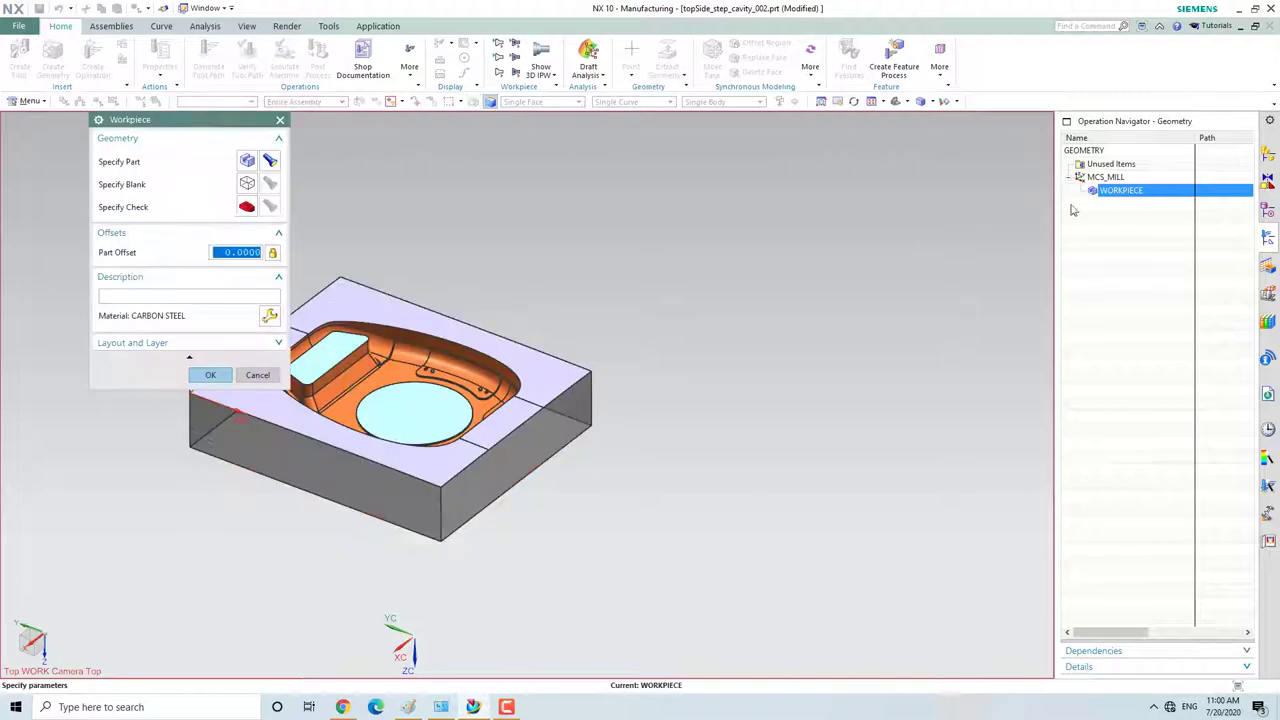
# Define the workpiece's blank geometry as a Bounding Block with zero offsets on all sides.
pyautogui.click(248, 183)
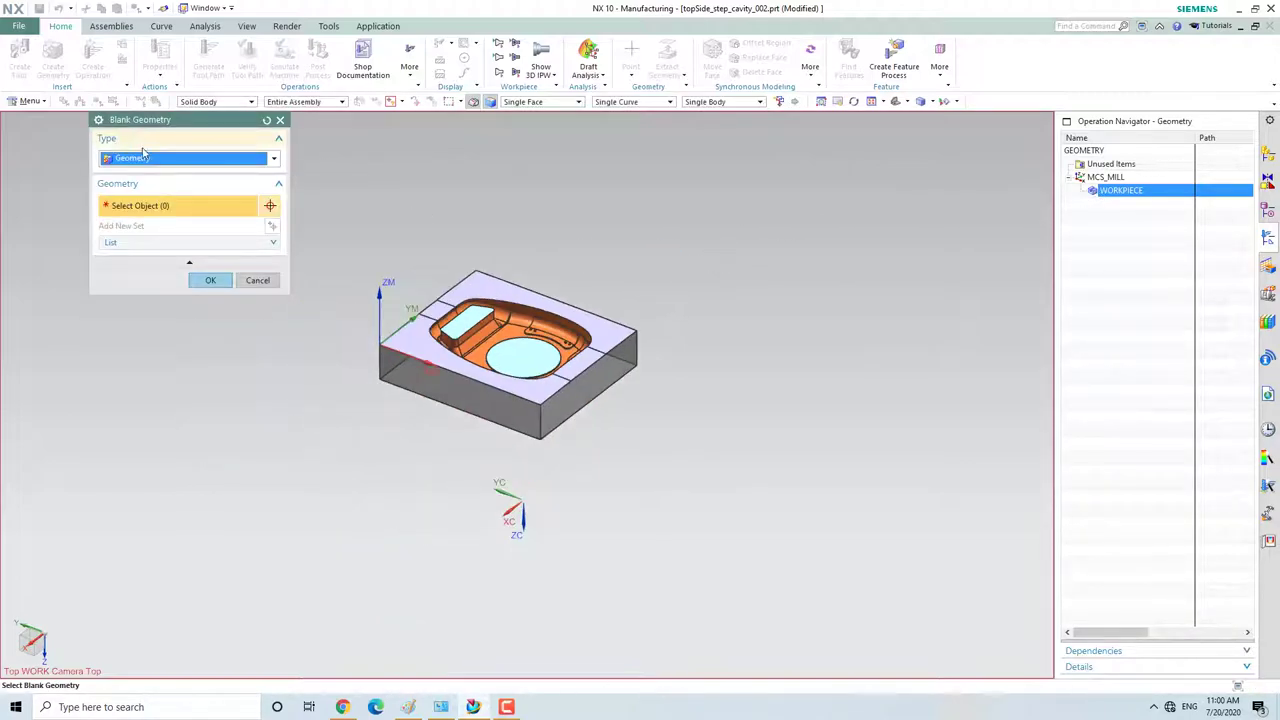
pyautogui.click(190, 158)
pyautogui.click(138, 207)
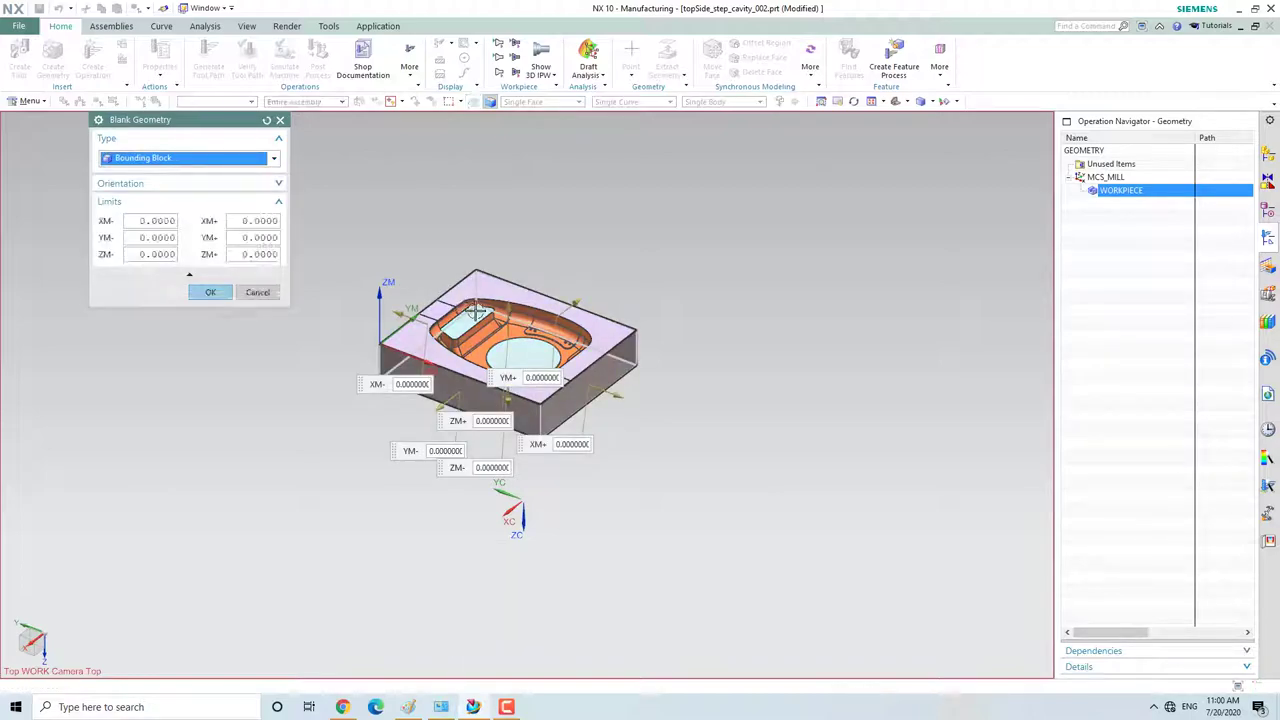
pyautogui.click(210, 292)
pyautogui.scroll(3, 503, 357)
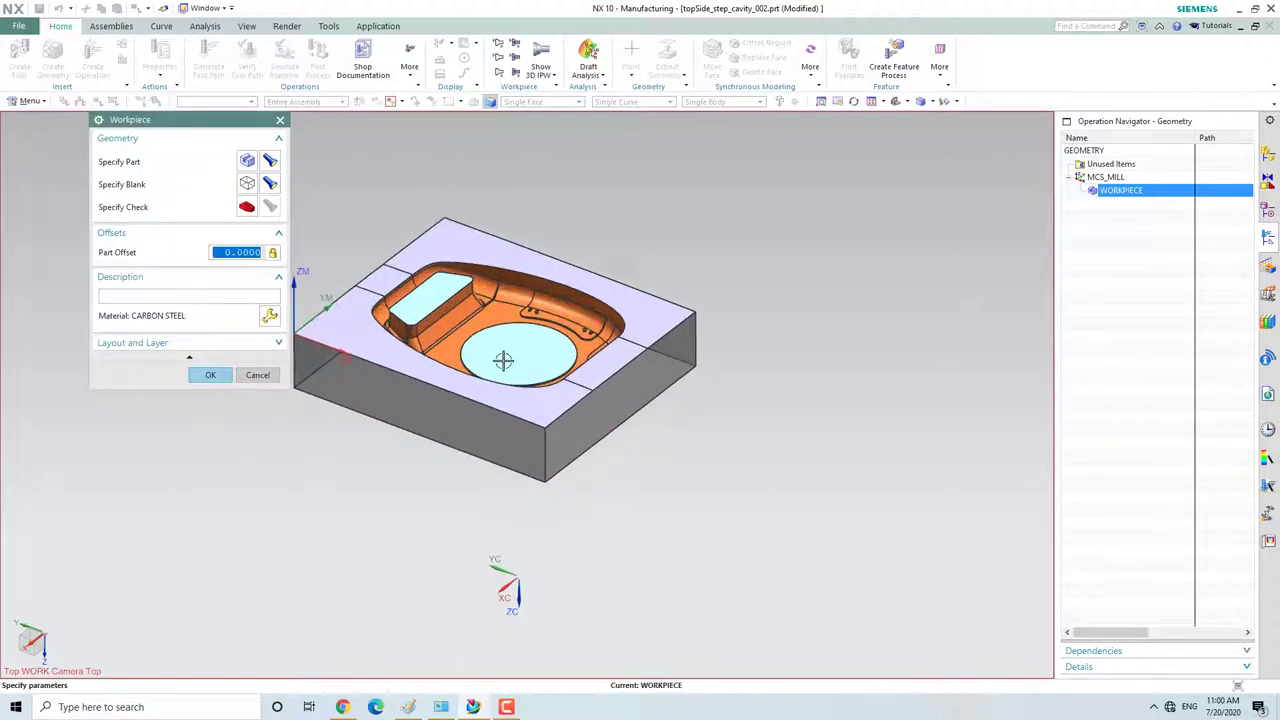
# Accept the workpiece geometry and create a Cavity Mill operation under WORKPIECE with the MILL_ROUGH method.
pyautogui.click(210, 374)
pyautogui.scroll(-3, 515, 297)
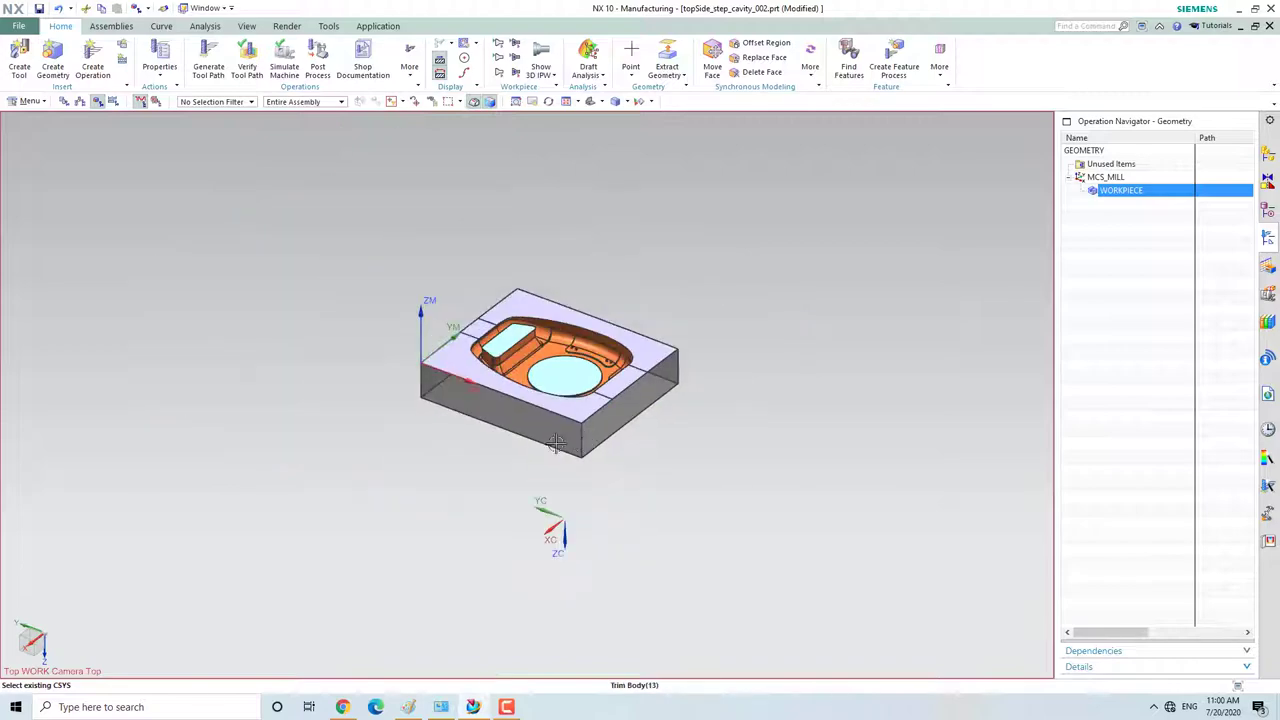
pyautogui.rightClick(1124, 202)
pyautogui.moveTo(1160, 354)
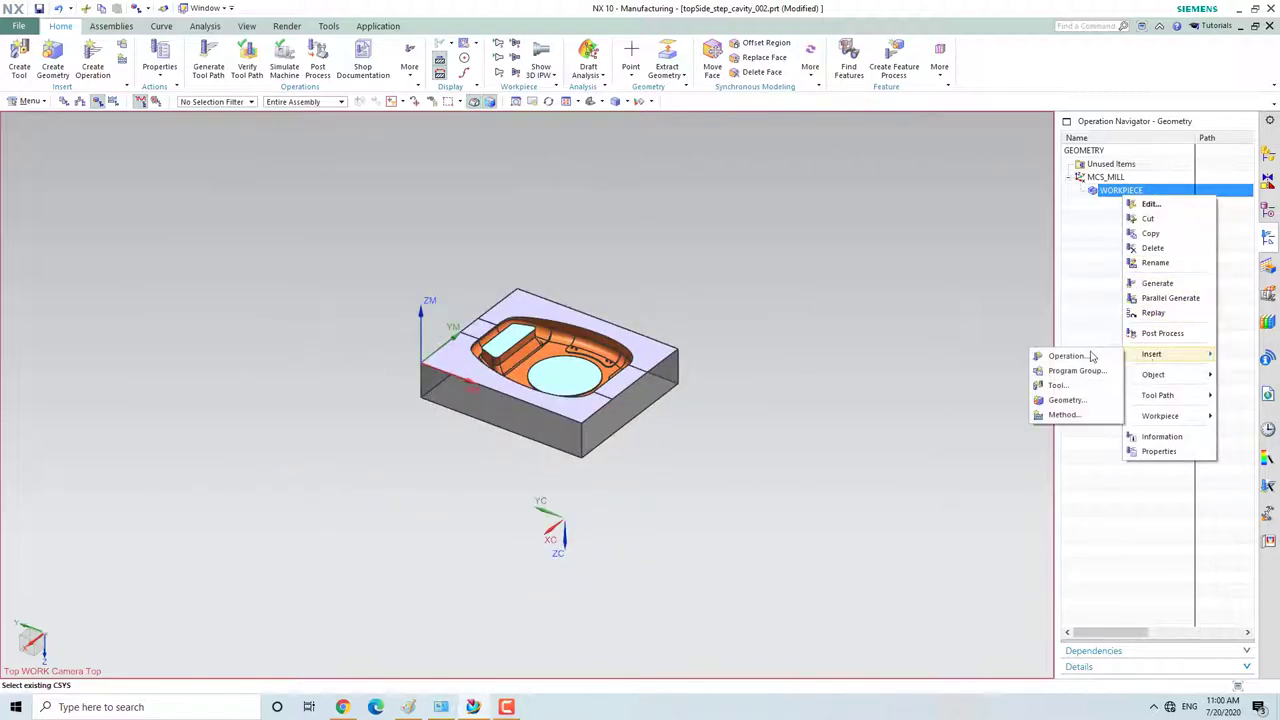
pyautogui.click(1092, 357)
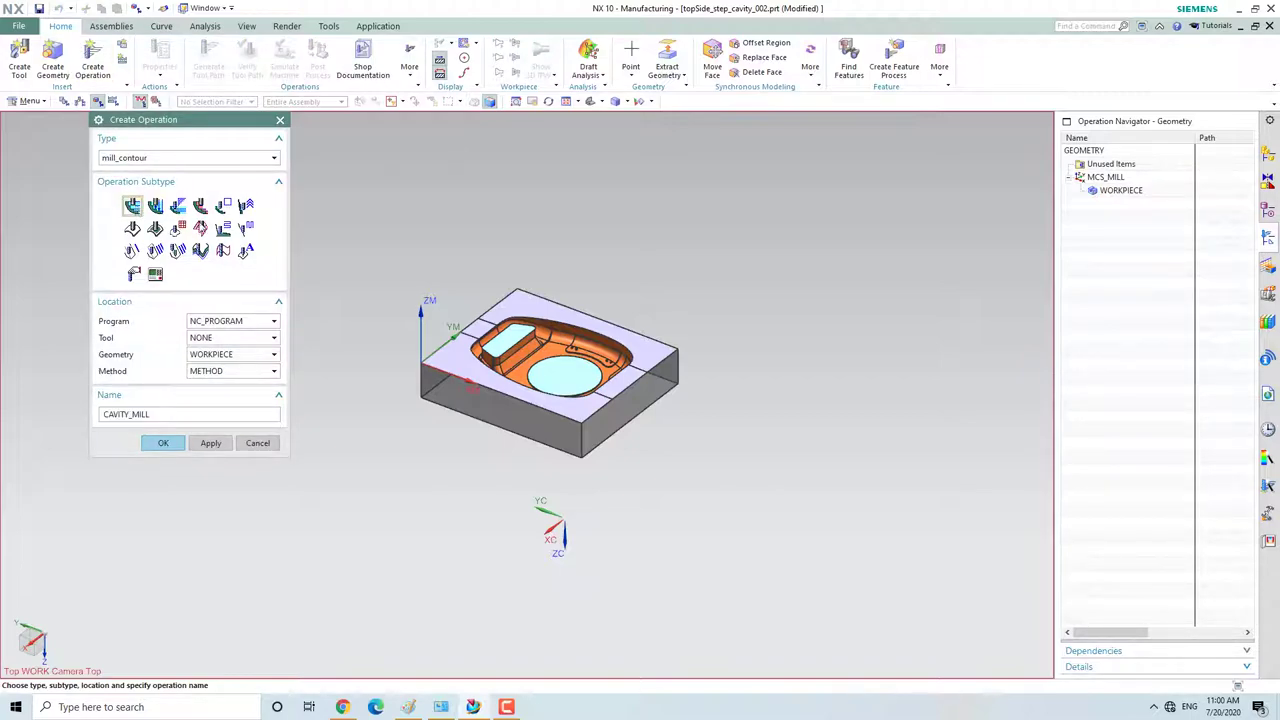
pyautogui.click(231, 372)
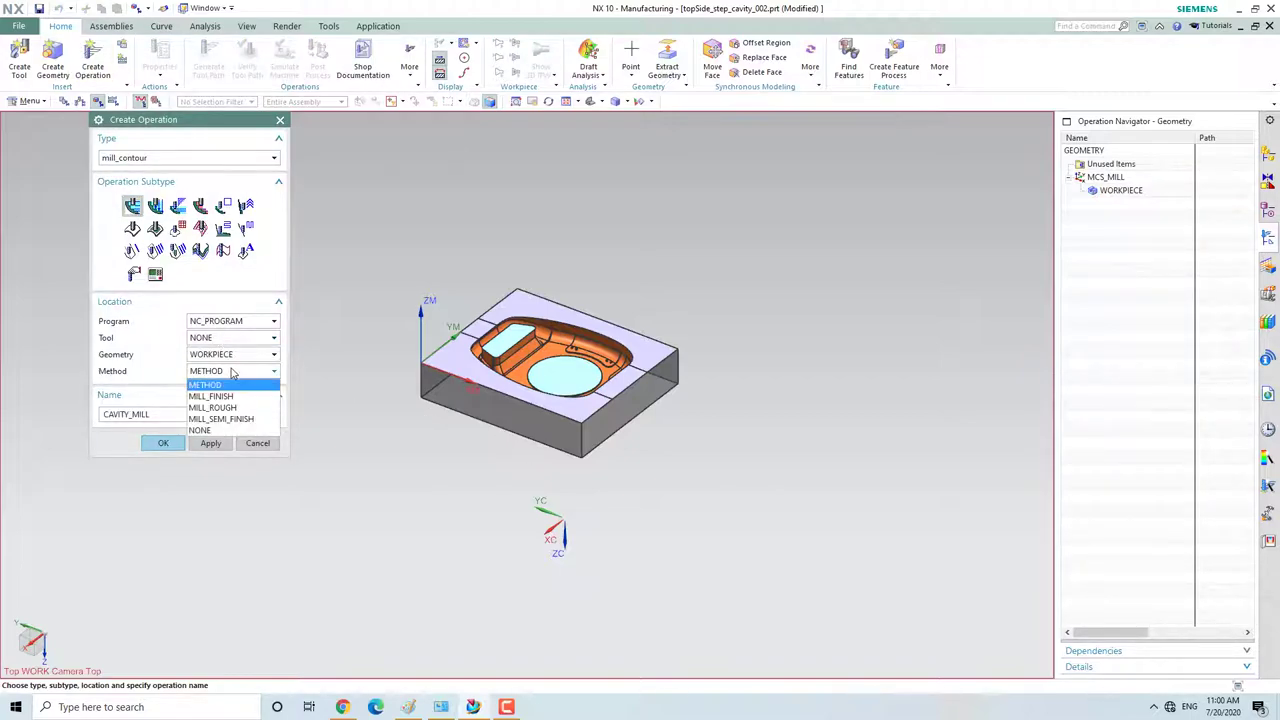
pyautogui.click(218, 413)
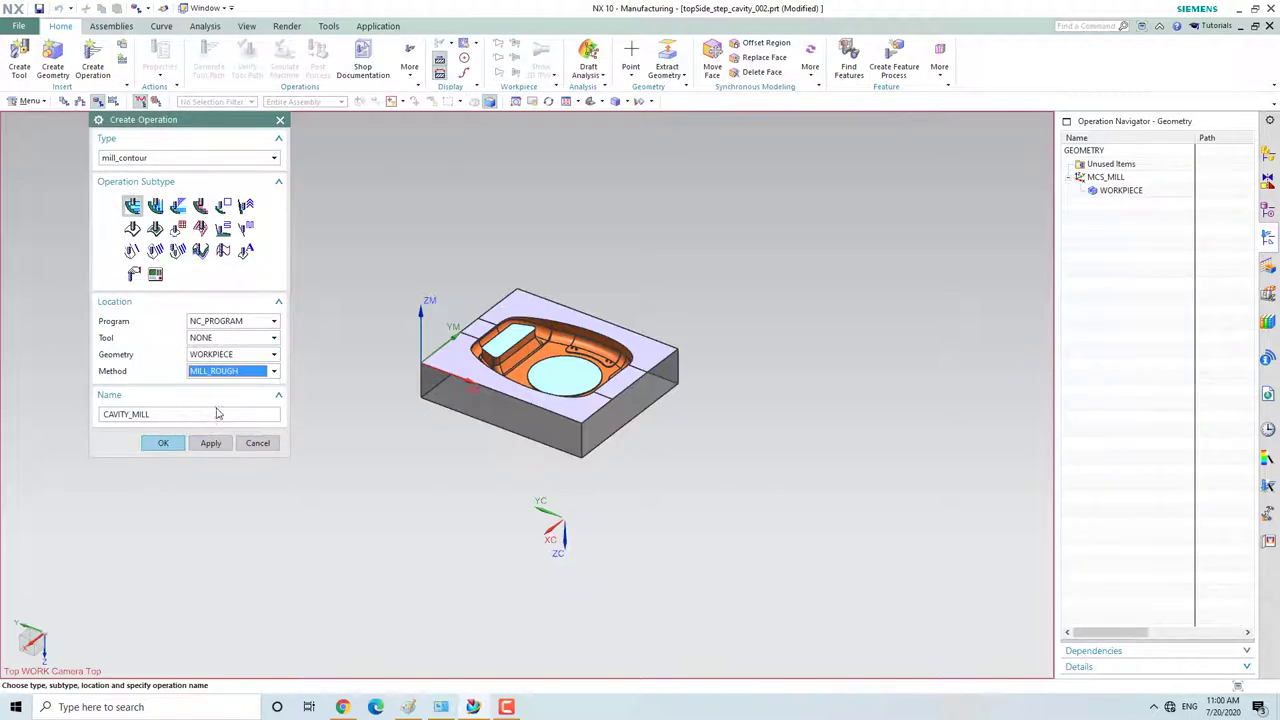
pyautogui.click(163, 443)
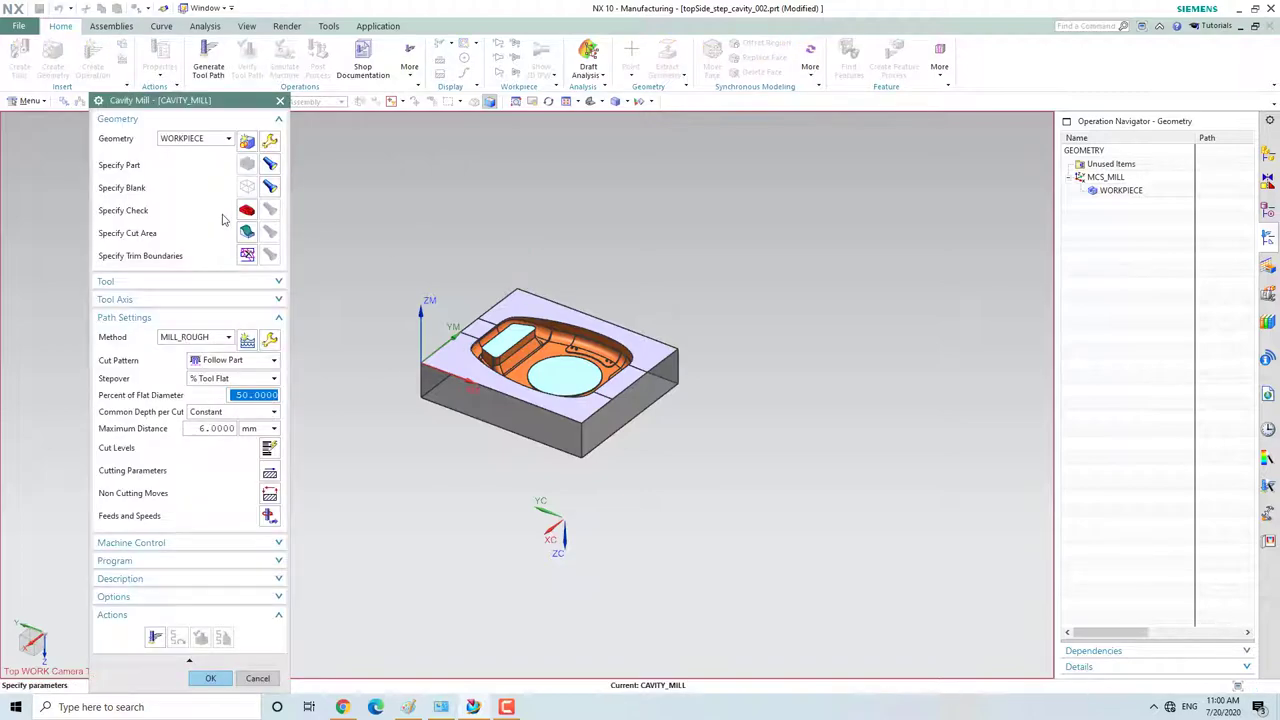
# Specify the cut area as all faces inside the cavity plus the four flat upper faces of the block around it.
pyautogui.click(247, 232)
pyautogui.rightClick(643, 186)
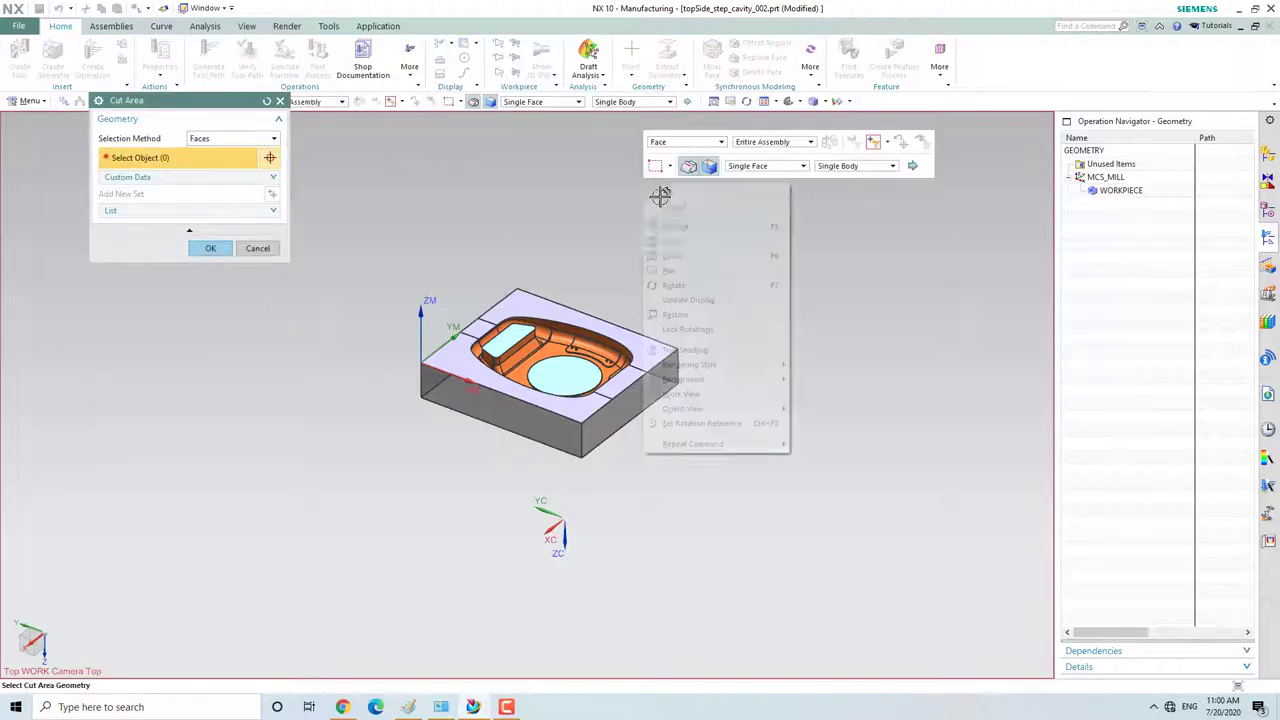
pyautogui.click(596, 210)
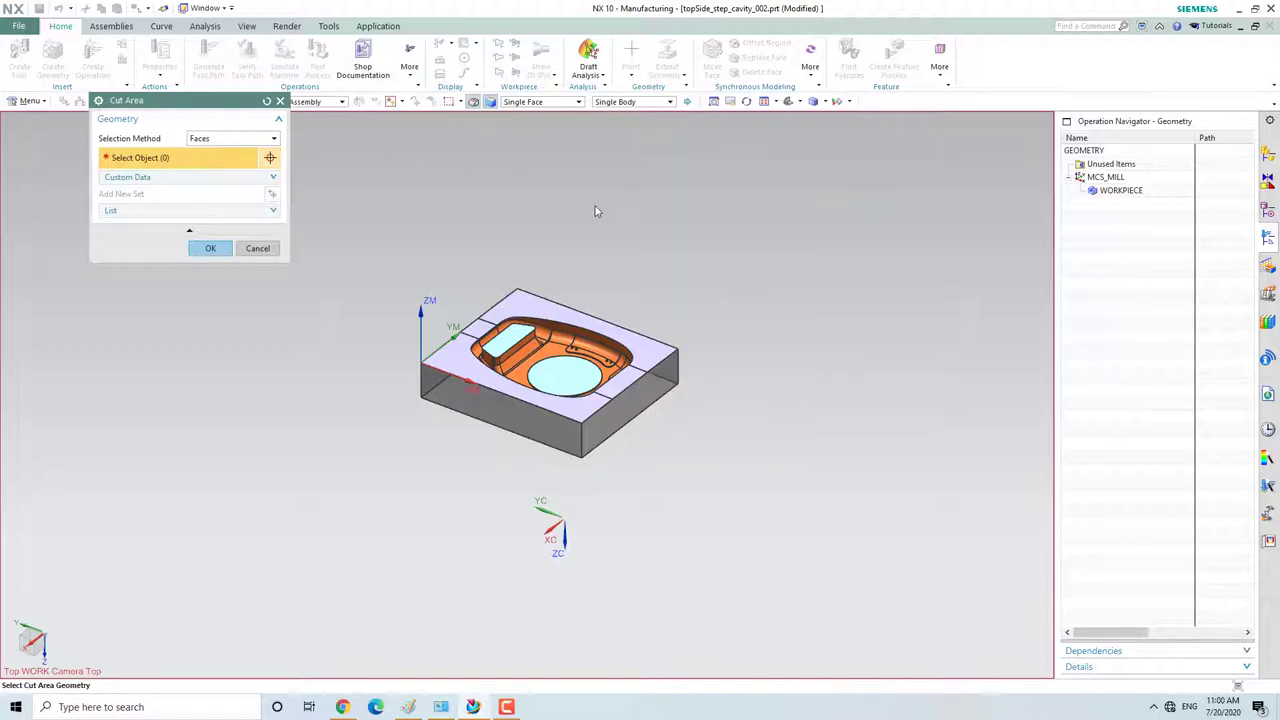
pyautogui.hotkey('ctrl', 'alt', 't')
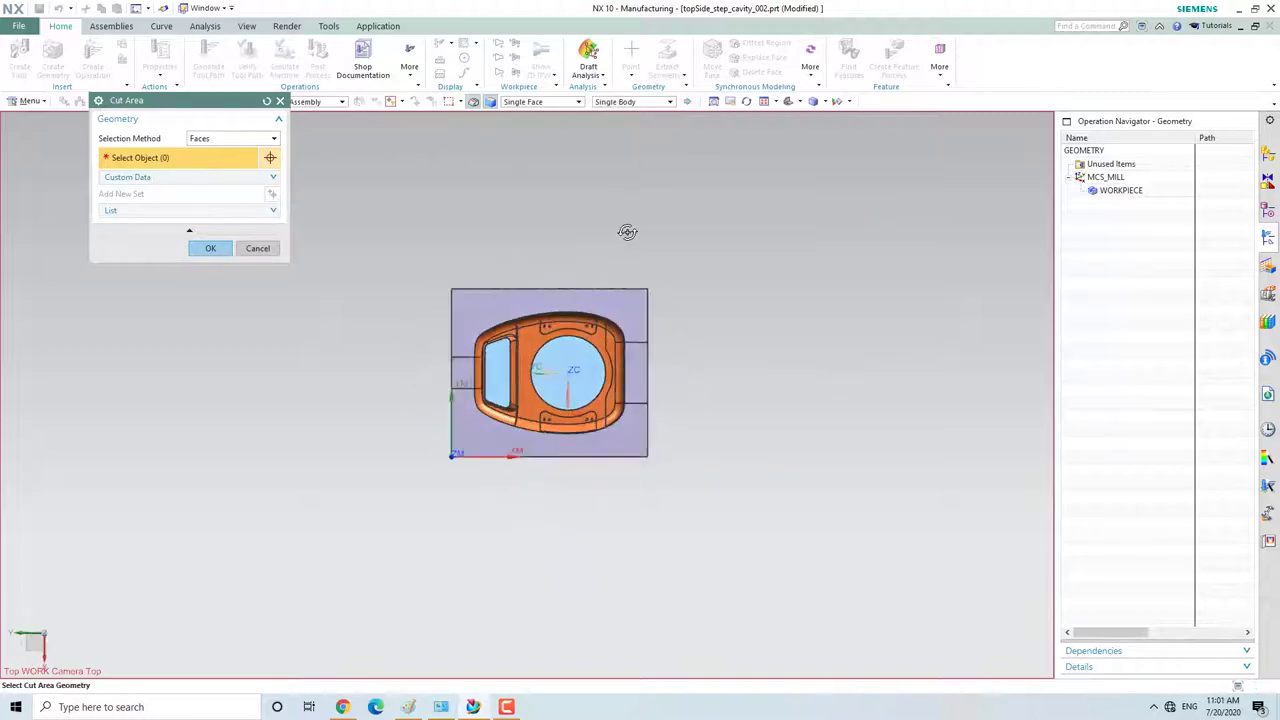
pyautogui.scroll(4, 520, 450)
pyautogui.scroll(-3, 483, 506)
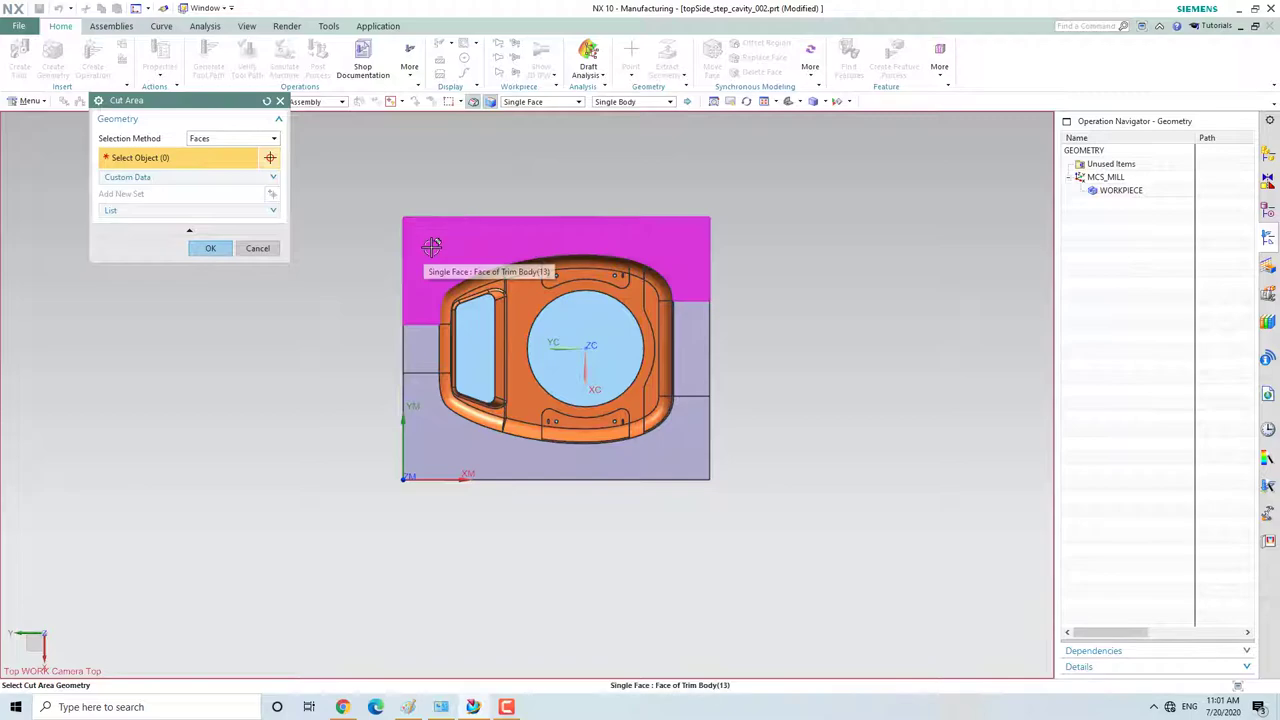
pyautogui.moveTo(419, 240); pyautogui.dragTo(697, 456)
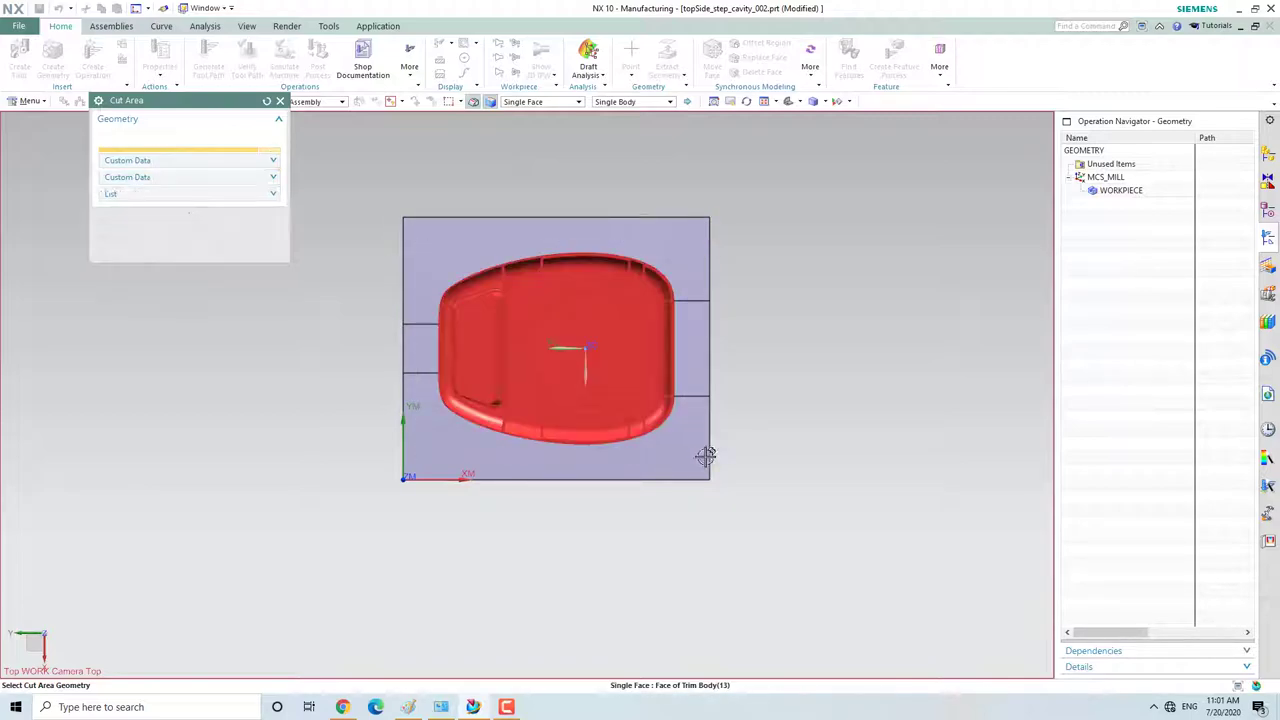
pyautogui.click(447, 228)
pyautogui.click(420, 358)
pyautogui.click(421, 405)
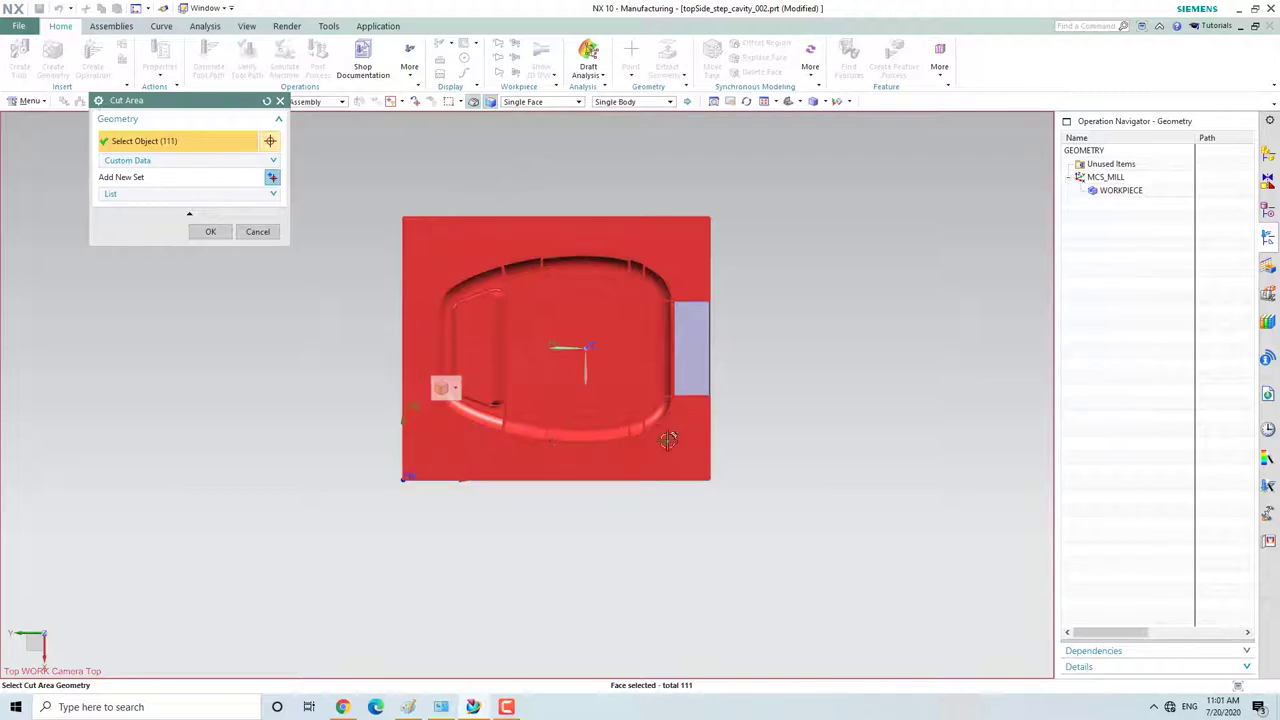
pyautogui.click(692, 348)
pyautogui.click(210, 231)
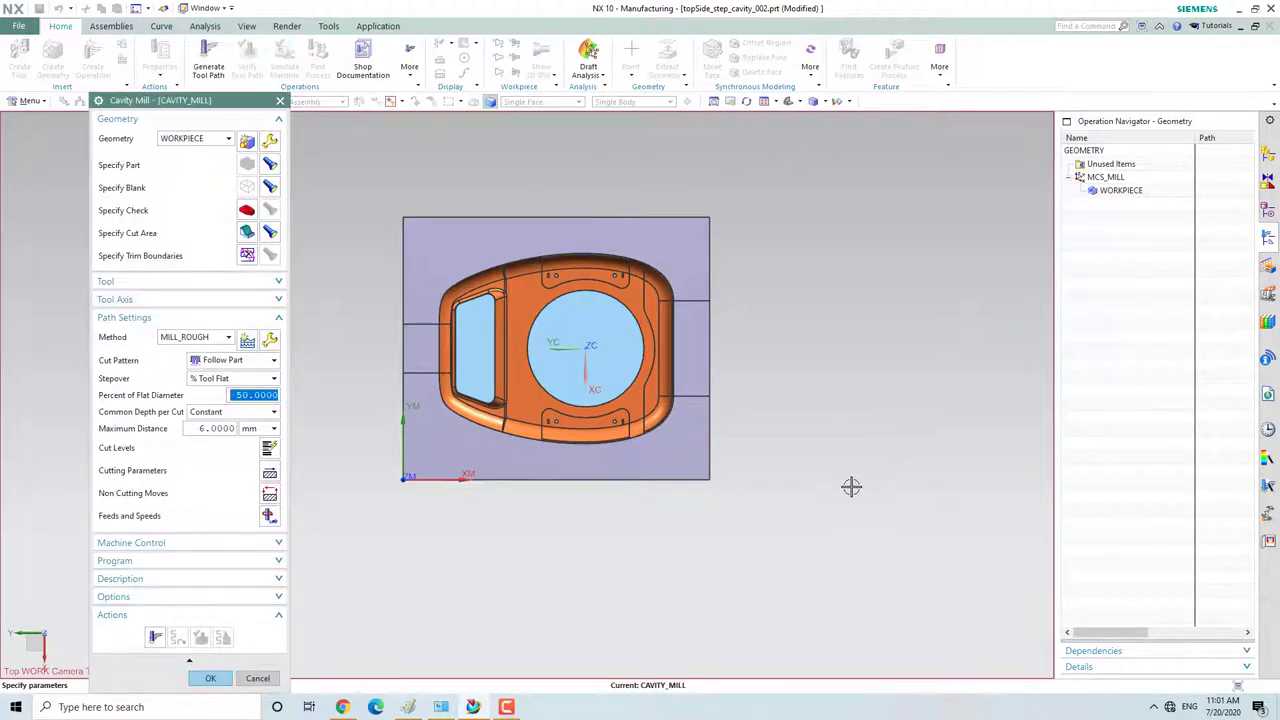
# Create a flat end mill for the cavity milling operation with diameter 8 and tool number 1.
pyautogui.moveTo(851, 489); pyautogui.dragTo(836, 413, button='middle')
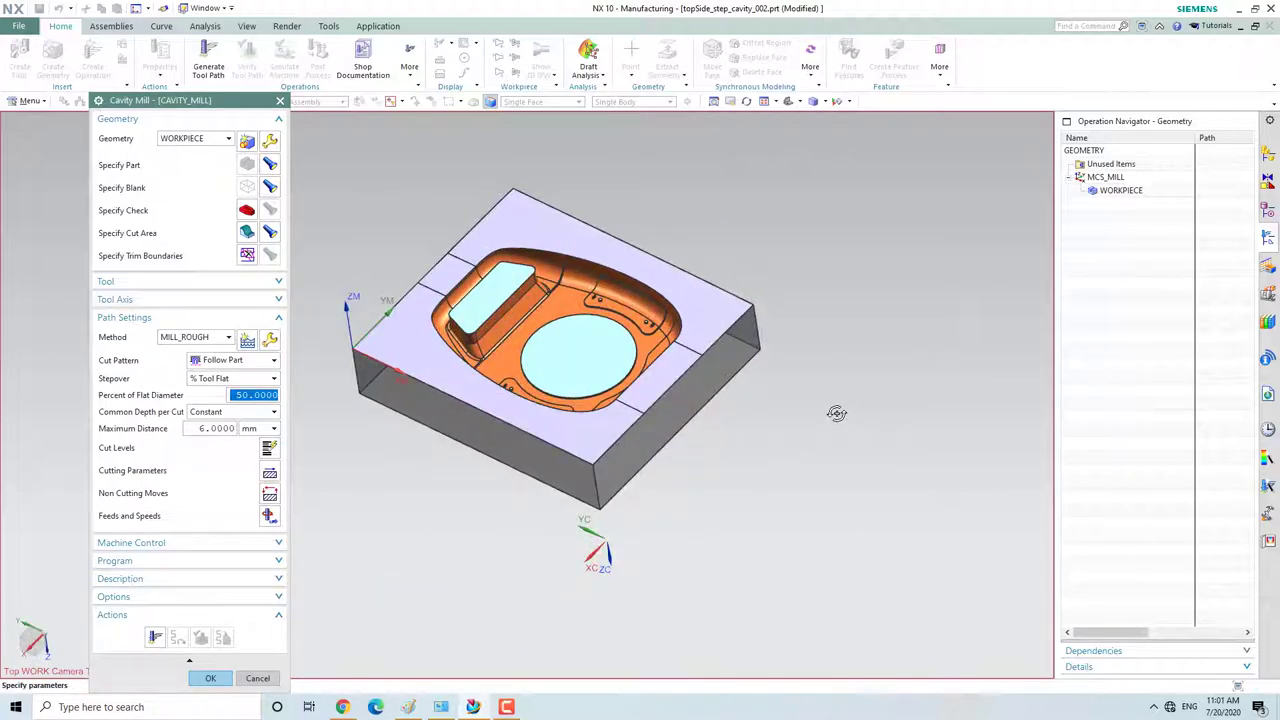
pyautogui.click(175, 284)
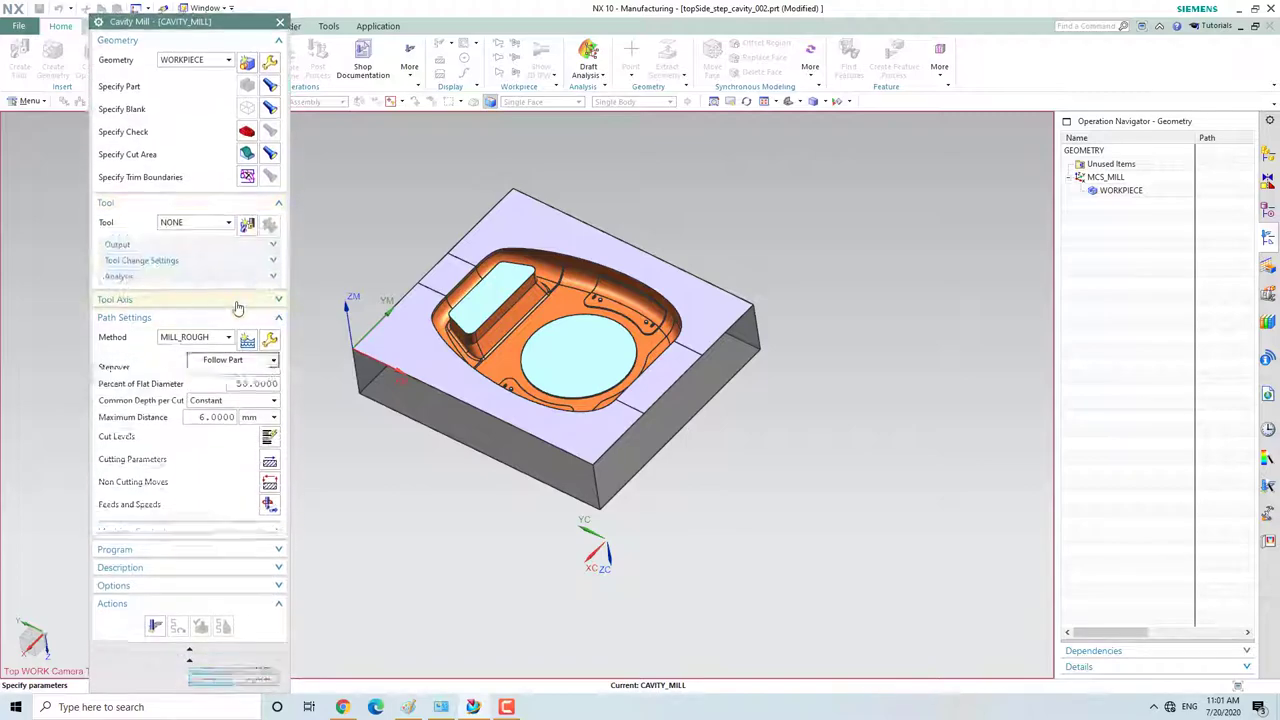
pyautogui.click(247, 230)
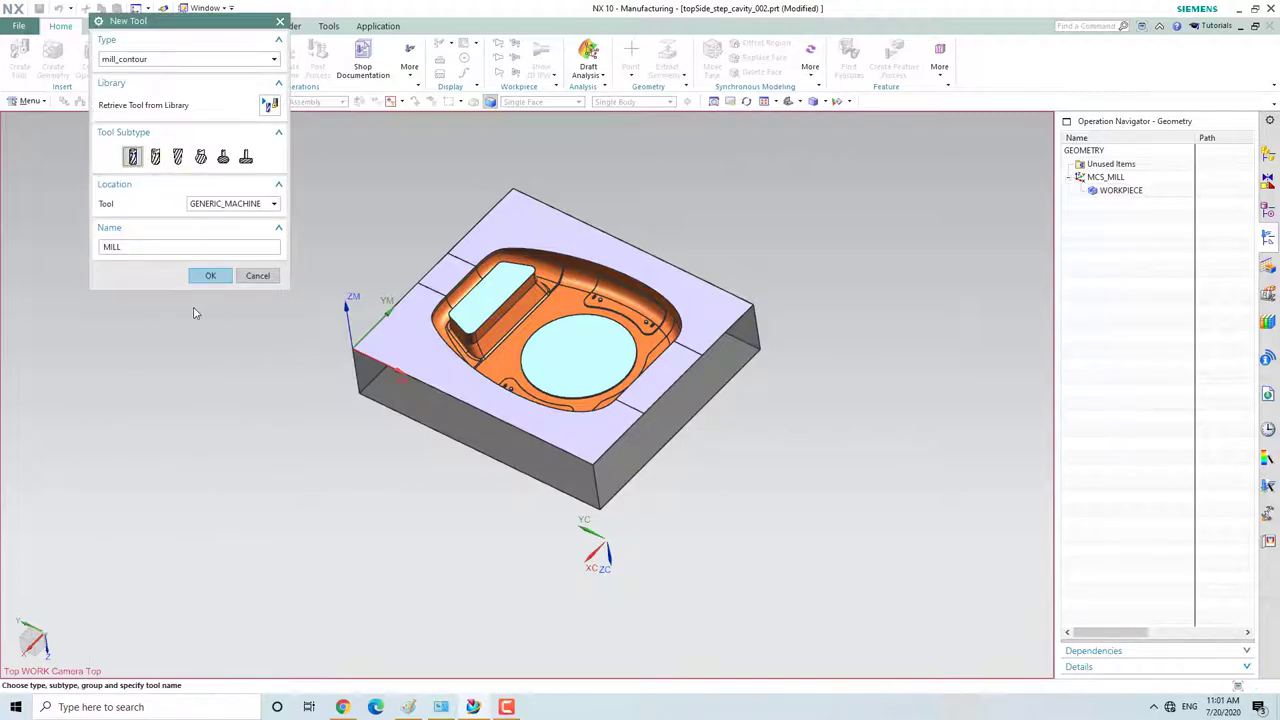
pyautogui.click(210, 275)
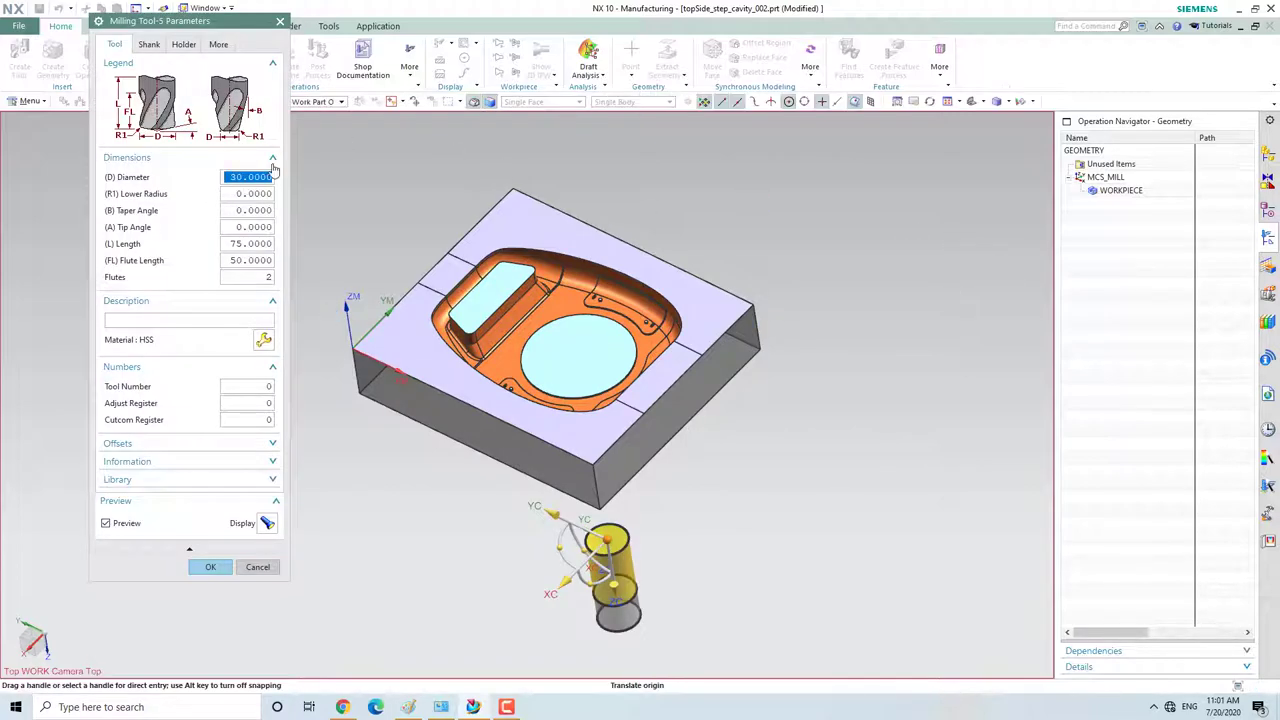
pyautogui.write('8')
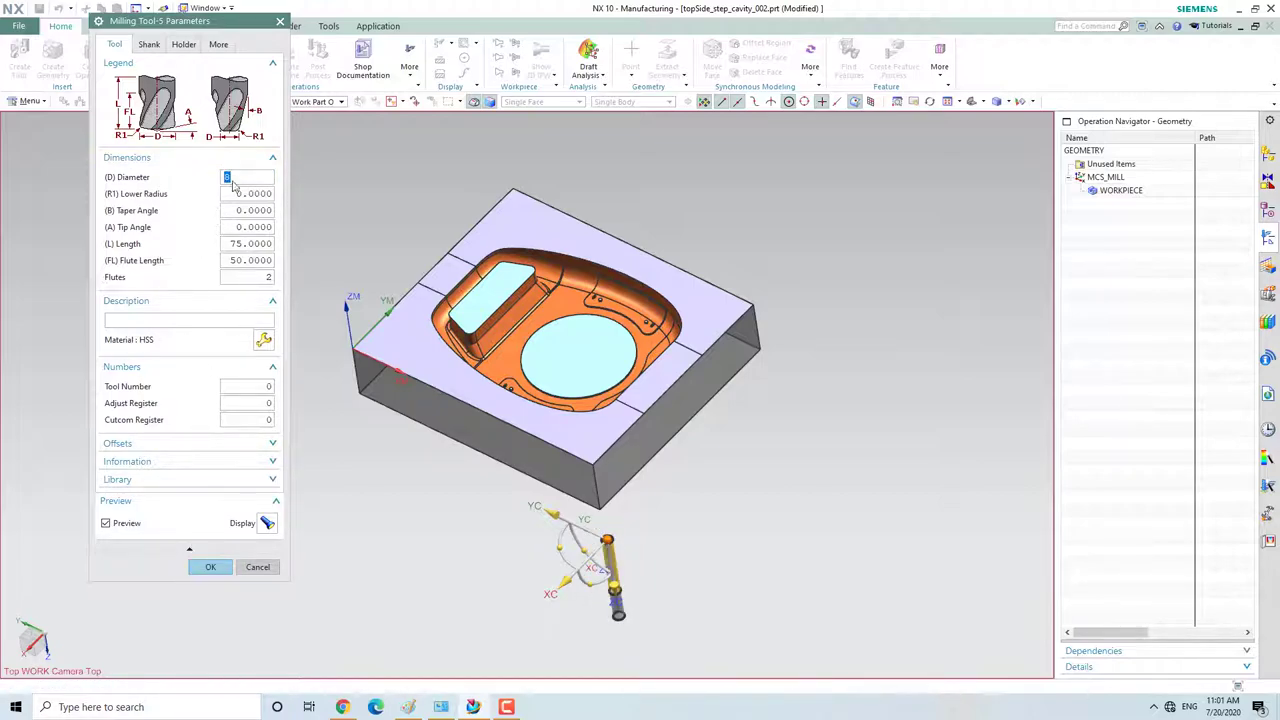
pyautogui.click(232, 387)
pyautogui.write('1')
pyautogui.press('Return')
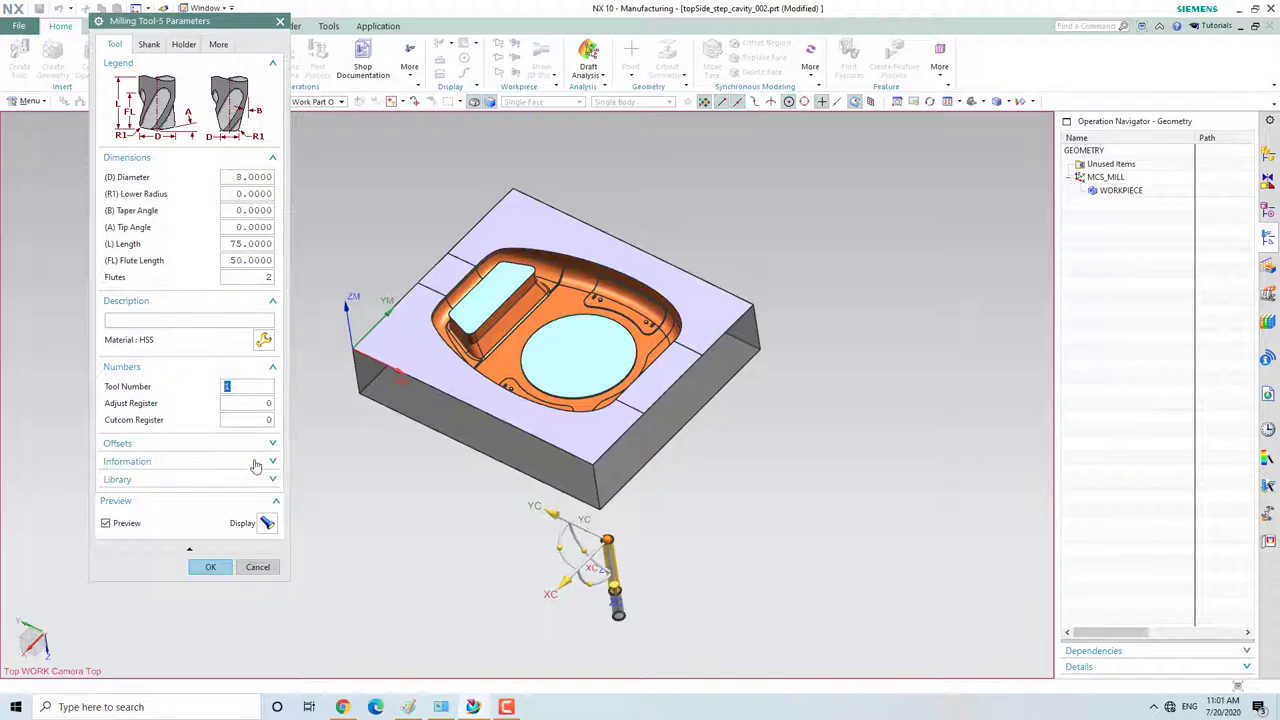
pyautogui.click(211, 567)
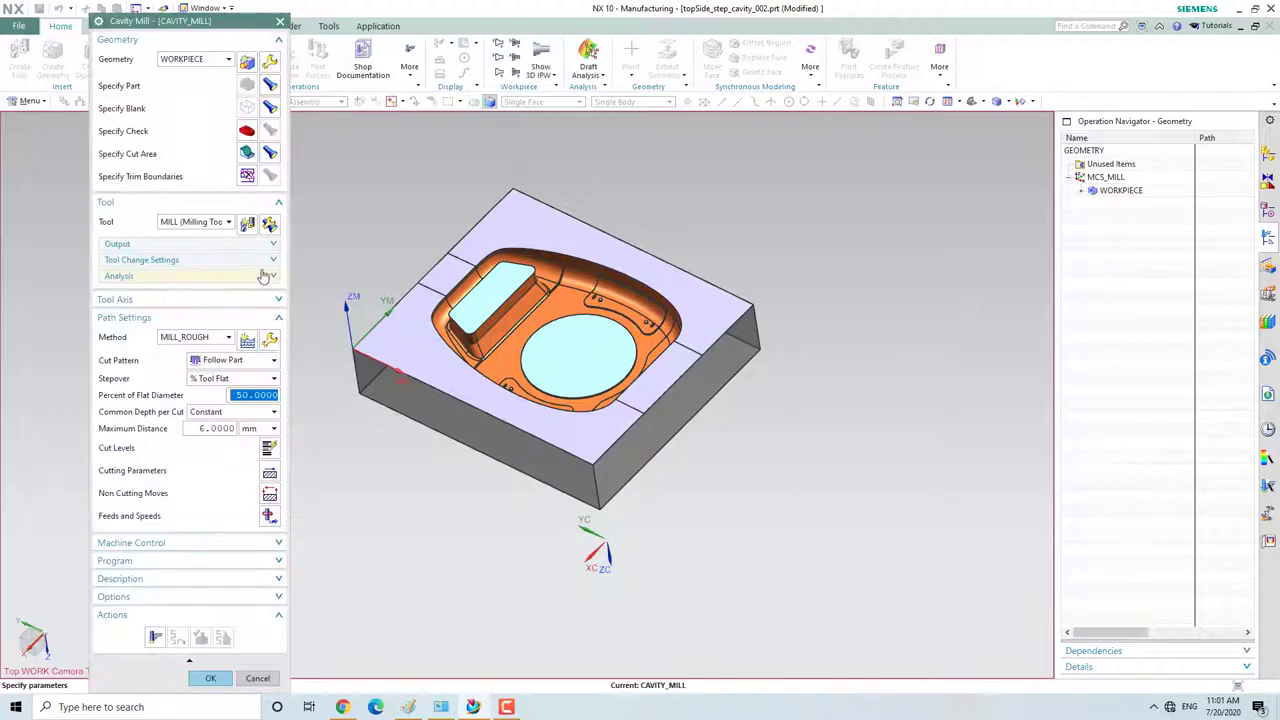
# Set the maximum distance per cut to 1.5 mm, generate the cavity milling tool path and accept the operation.
pyautogui.click(194, 429)
pyautogui.write('2')
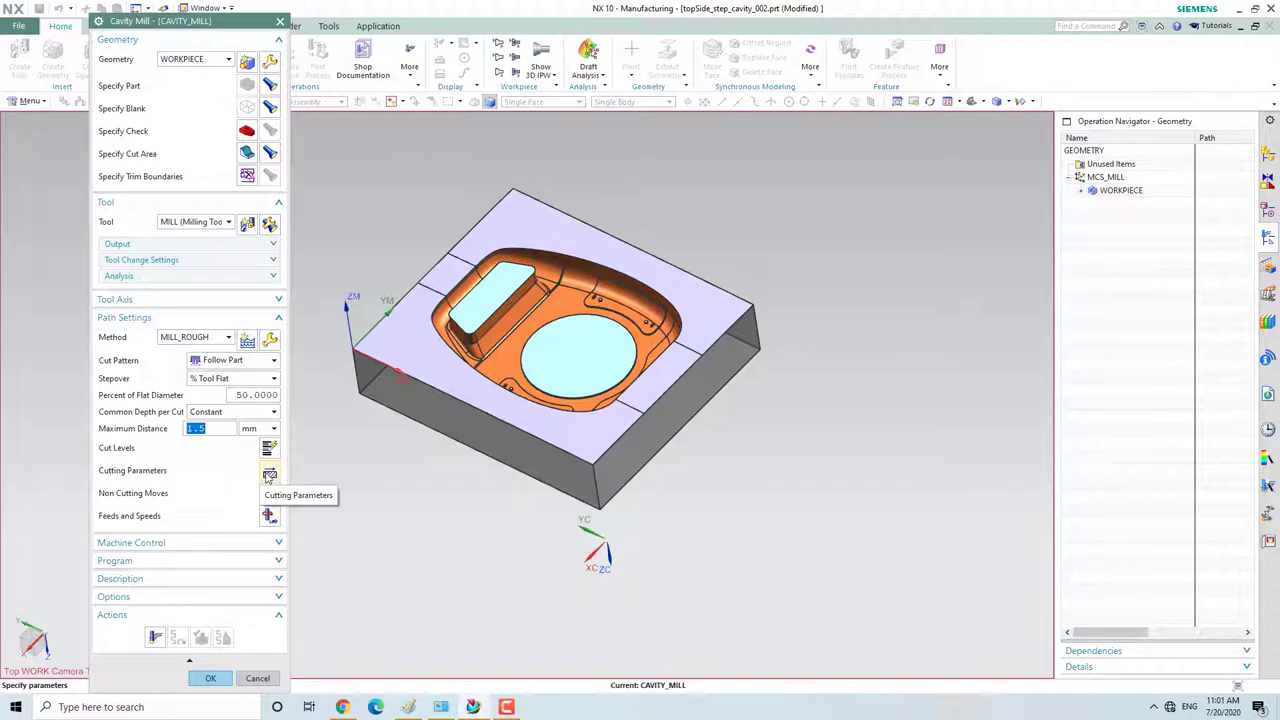
pyautogui.click(155, 637)
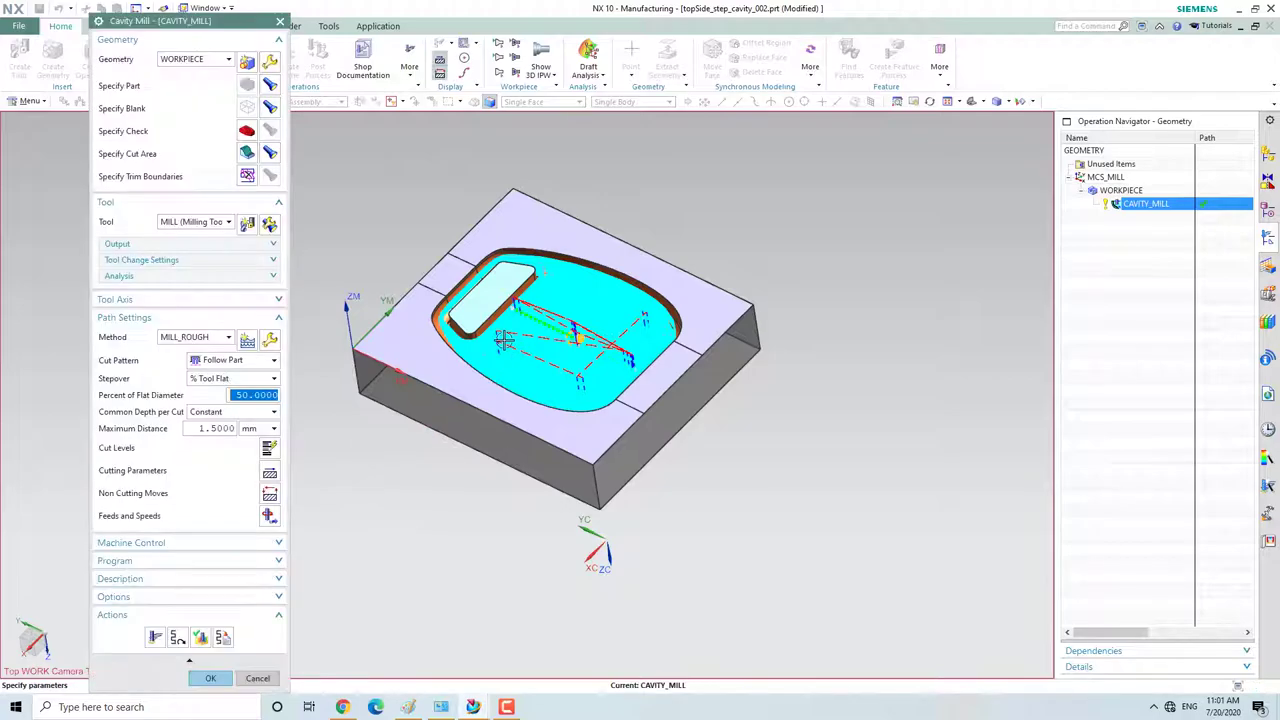
pyautogui.scroll(3, 503, 340)
pyautogui.scroll(-2, 503, 340)
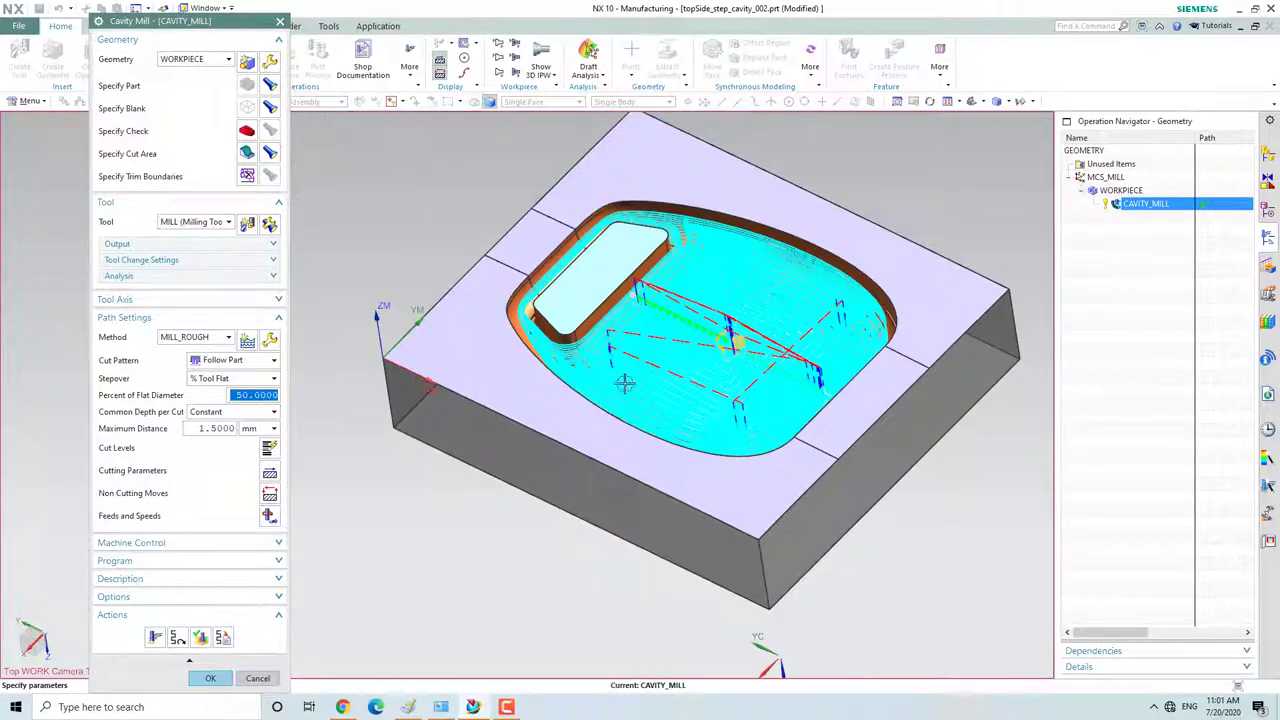
pyautogui.click(210, 680)
# Verify the CAVITY_MILL tool path by playing its material removal as a 2D Dynamic simulation.
pyautogui.scroll(-3, 214, 400)
pyautogui.scroll(4, 484, 305)
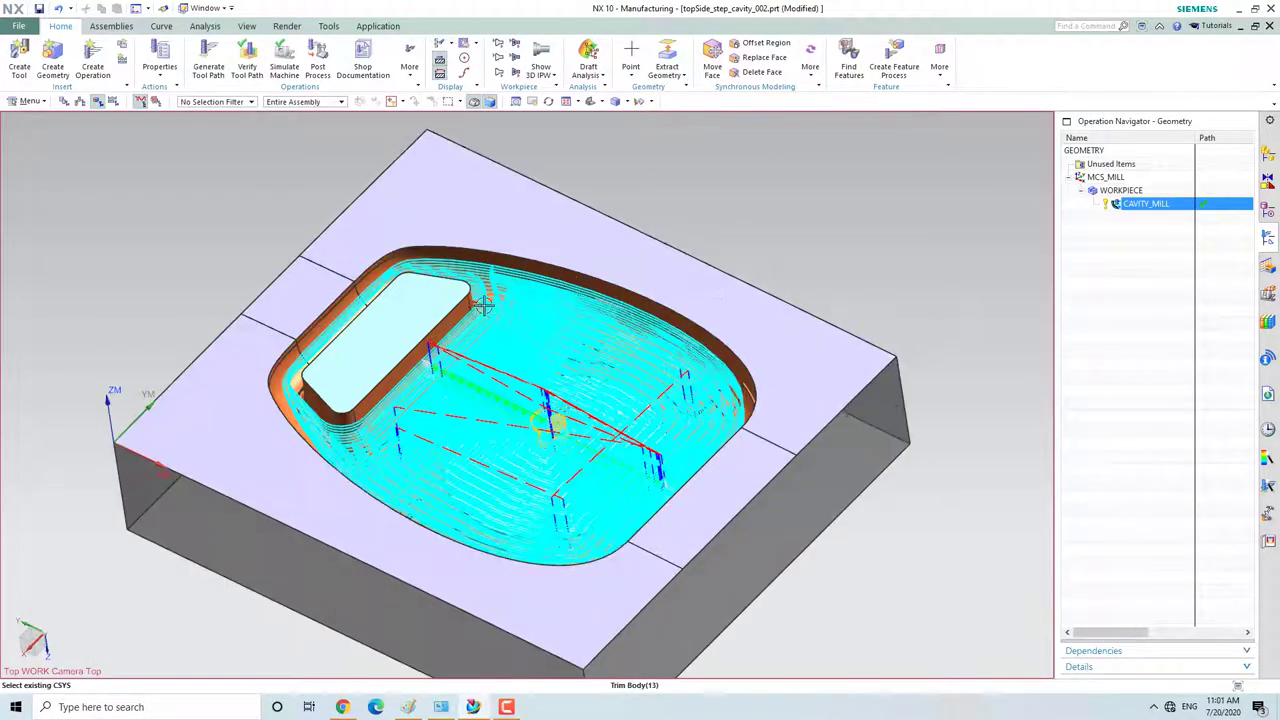
pyautogui.scroll(-4, 484, 305)
pyautogui.scroll(2, 437, 229)
pyautogui.scroll(-2, 343, 237)
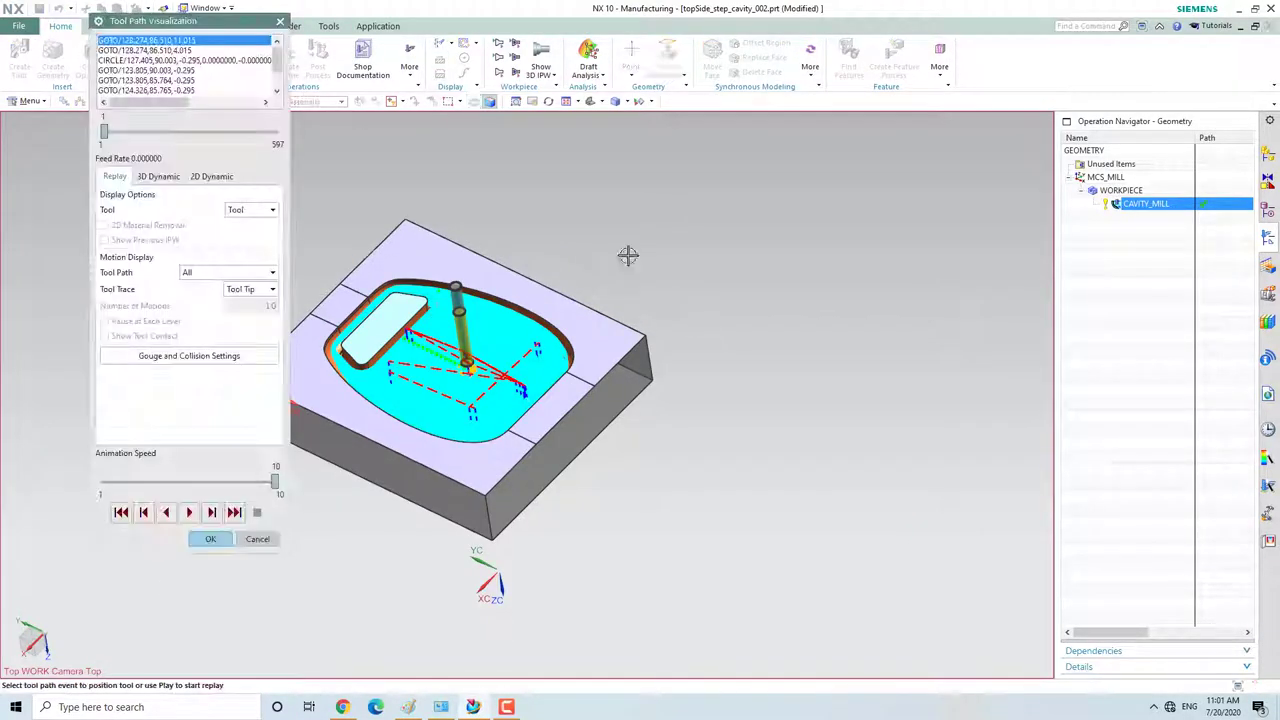
pyautogui.click(232, 176)
pyautogui.click(189, 512)
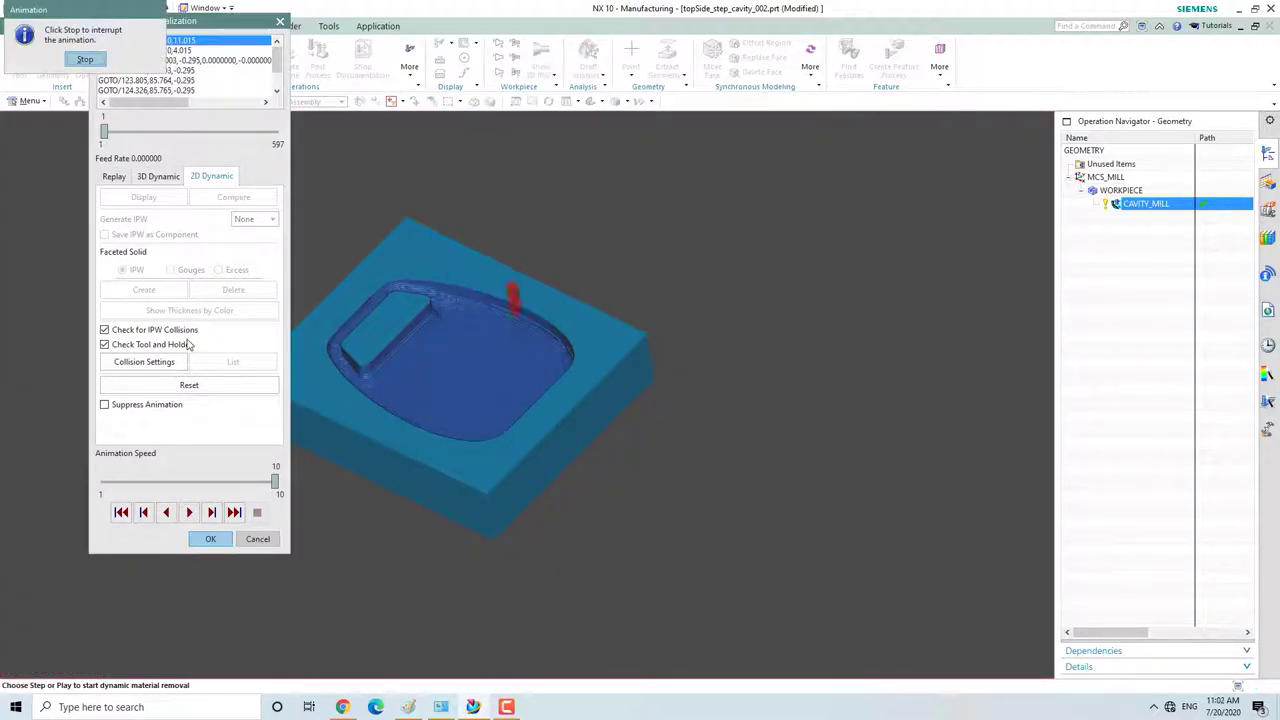
pyautogui.click(210, 538)
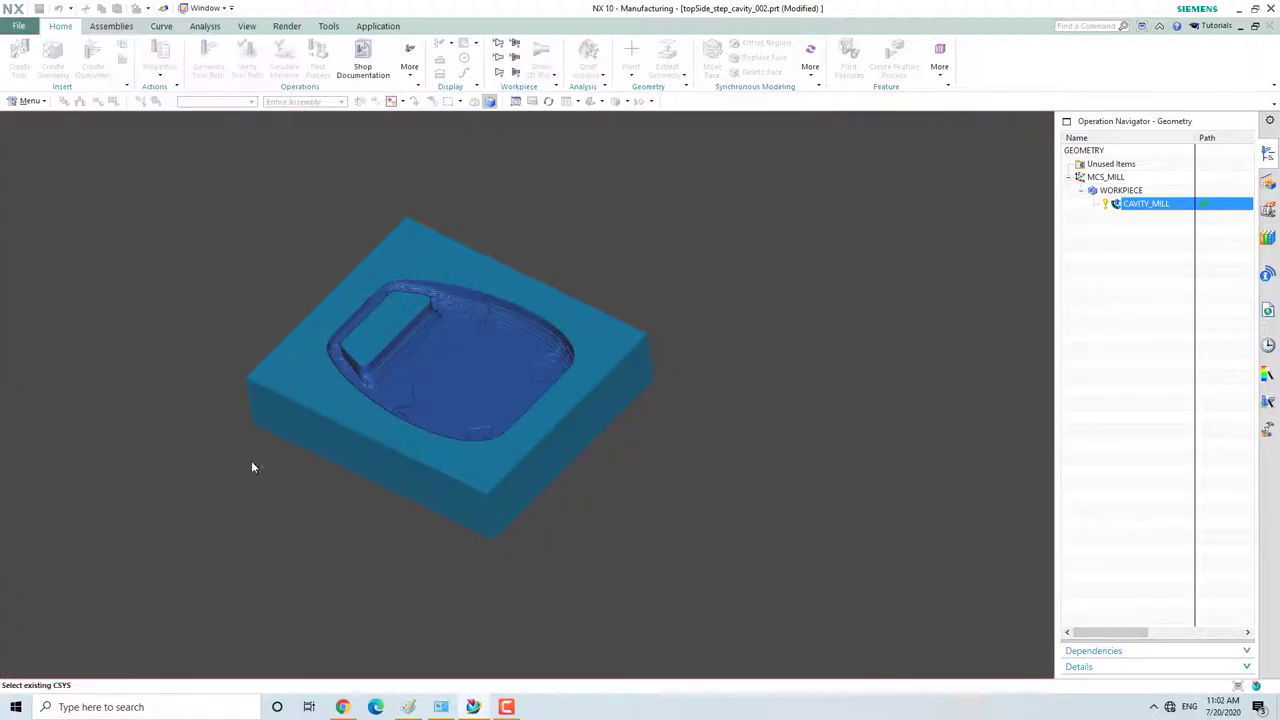
# Create a Rest Milling operation under WORKPIECE with the MILL_FINISH method.
pyautogui.click(1120, 190)
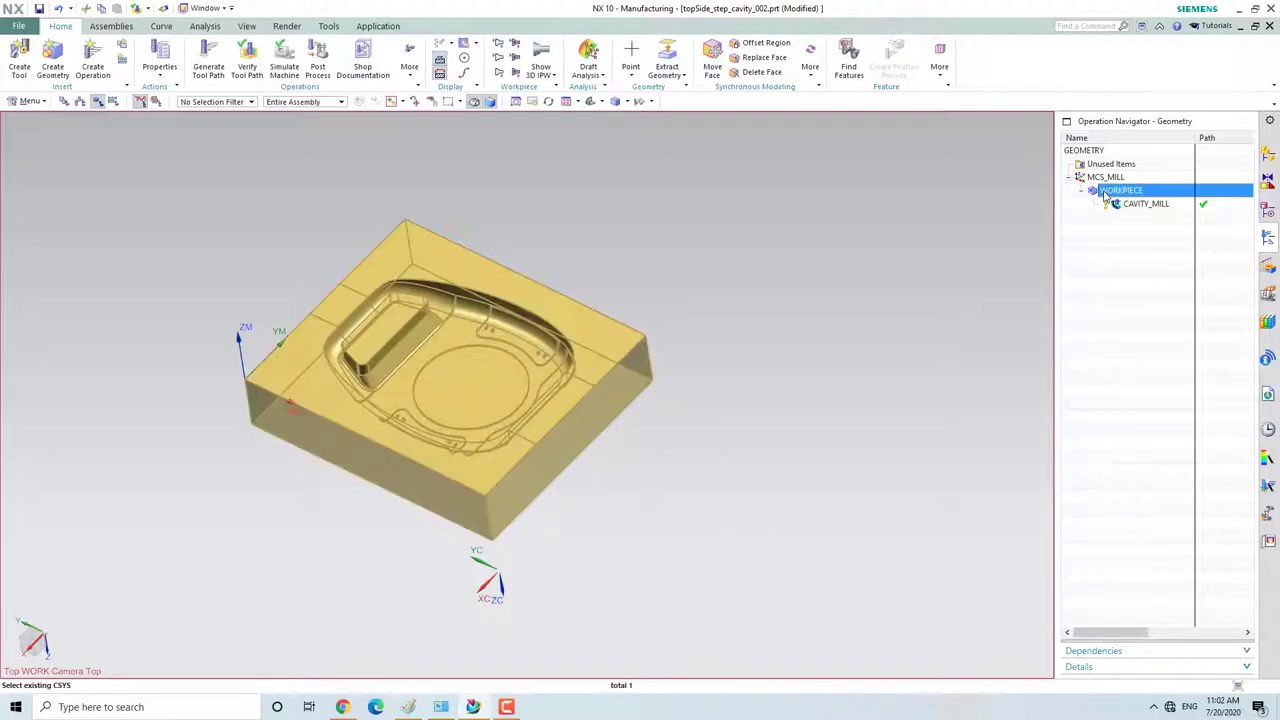
pyautogui.rightClick(1120, 190)
pyautogui.moveTo(1132, 350)
pyautogui.click(1046, 353)
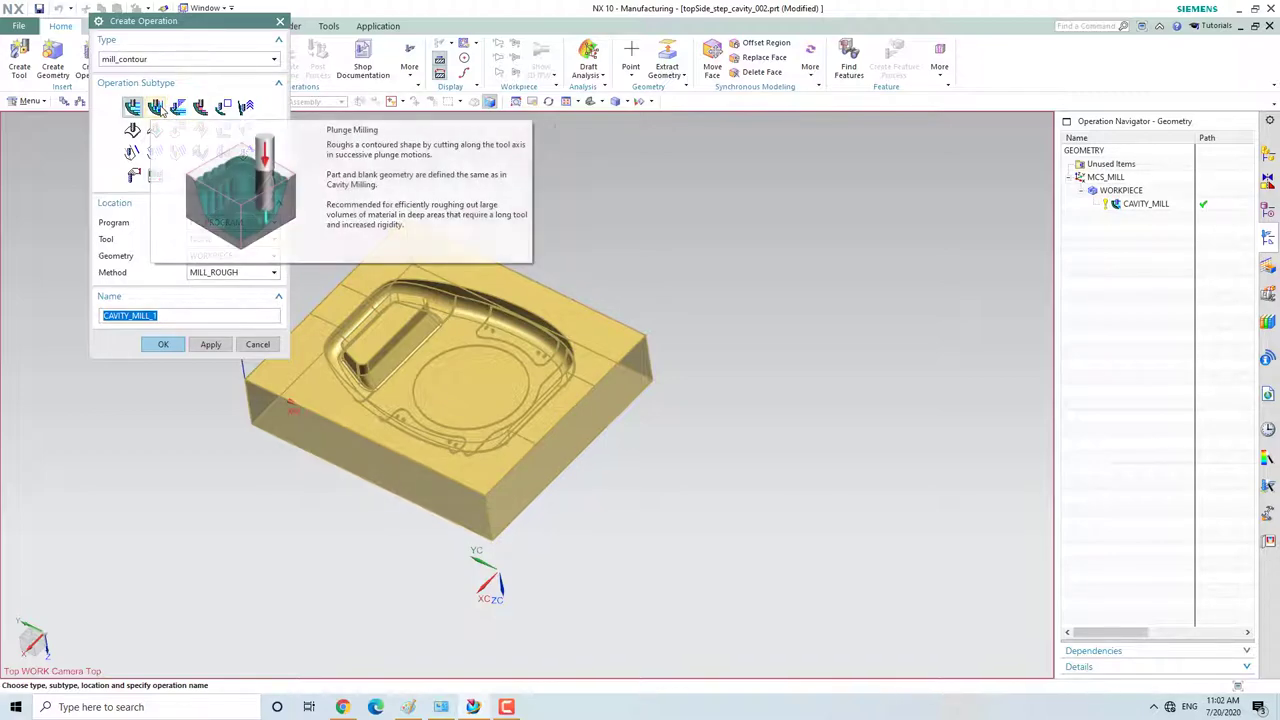
pyautogui.click(200, 107)
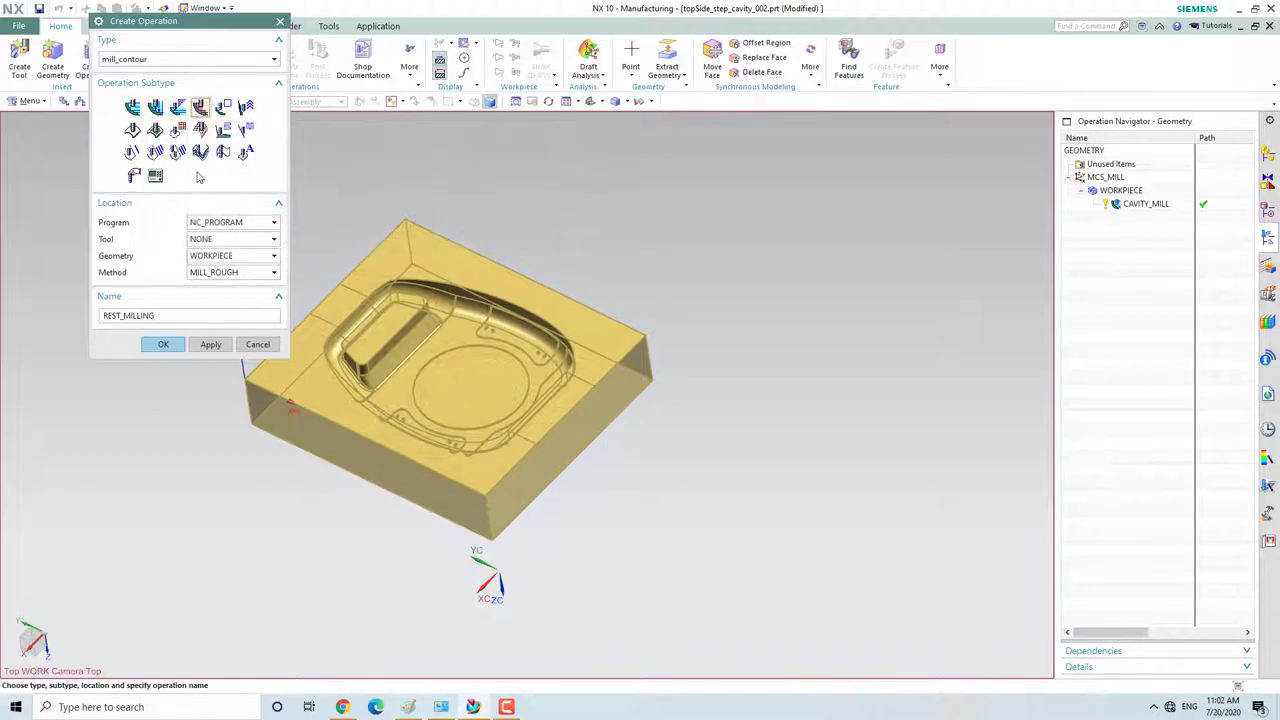
pyautogui.click(225, 279)
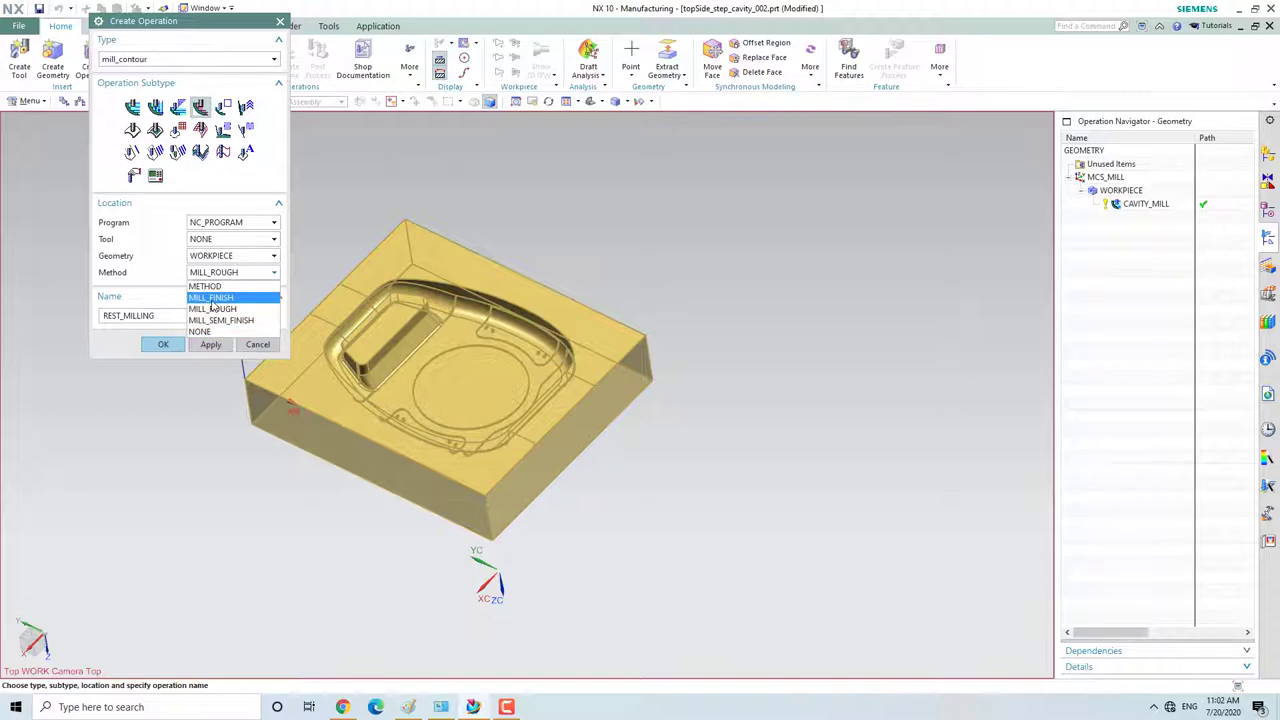
pyautogui.click(211, 298)
pyautogui.click(163, 343)
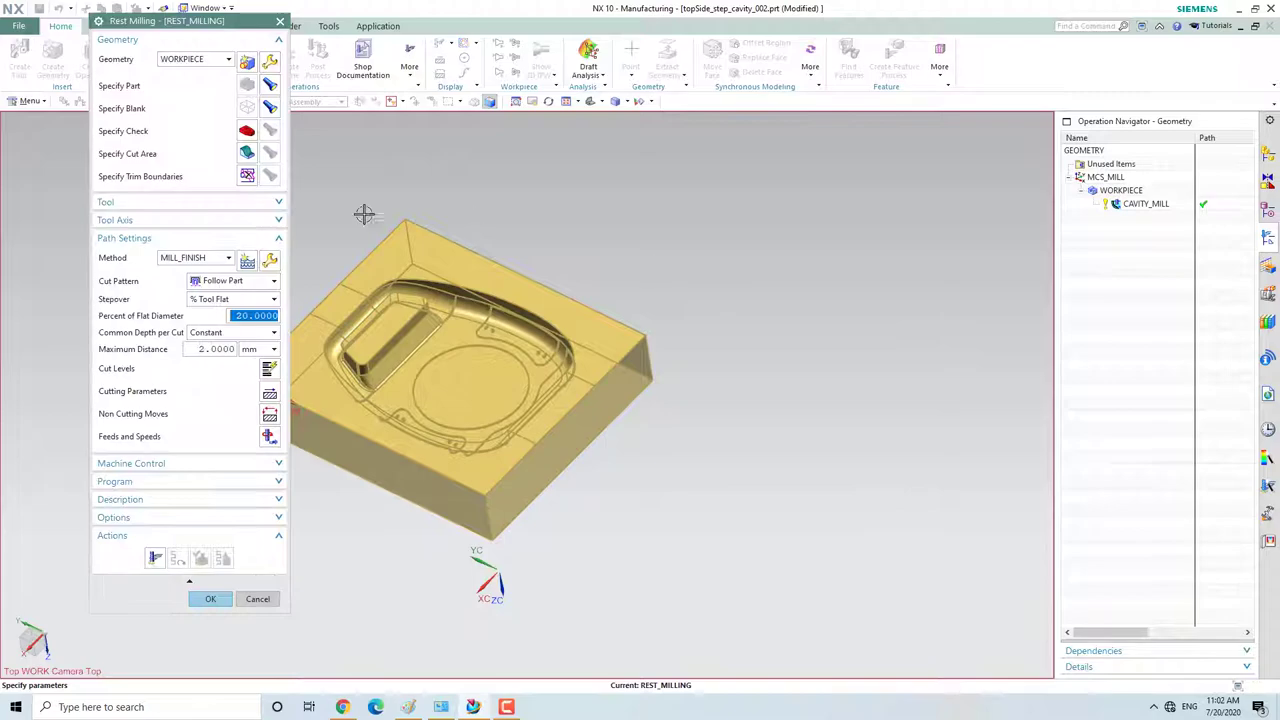
# Create a ball mill for the rest milling operation with ball diameter 5 and tool number 2.
pyautogui.click(180, 201)
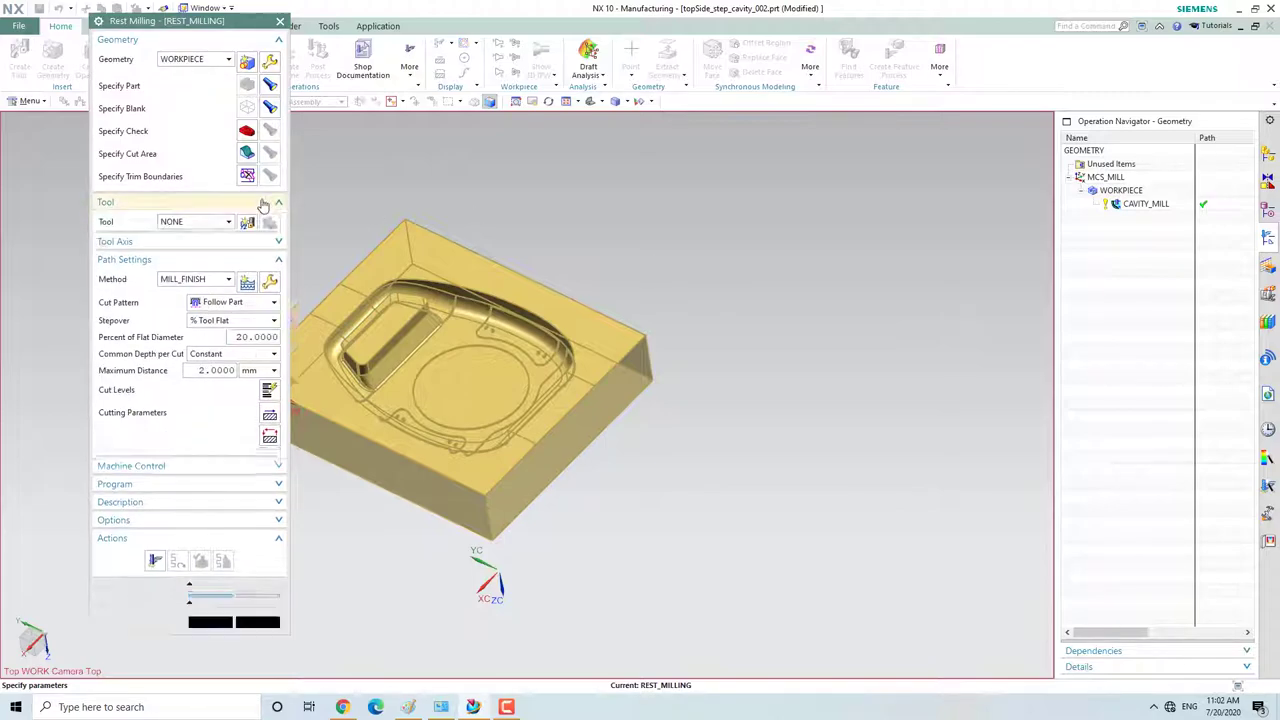
pyautogui.click(251, 221)
pyautogui.click(177, 157)
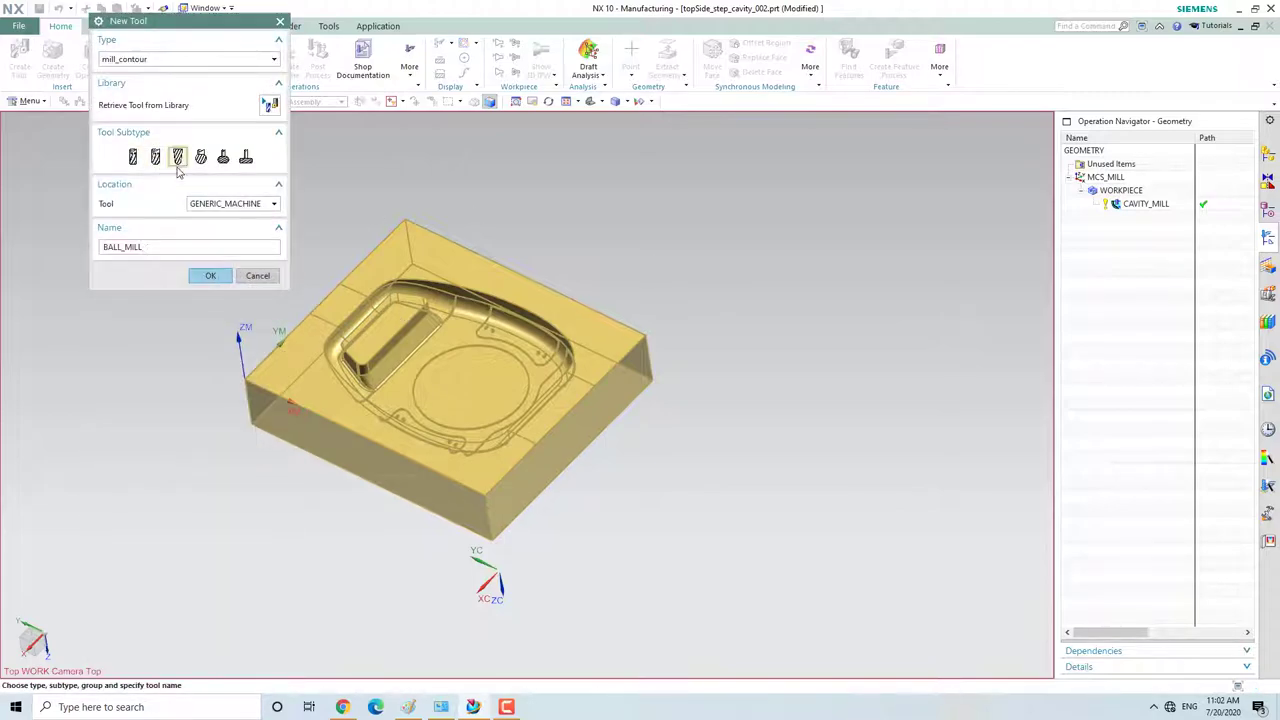
pyautogui.click(210, 275)
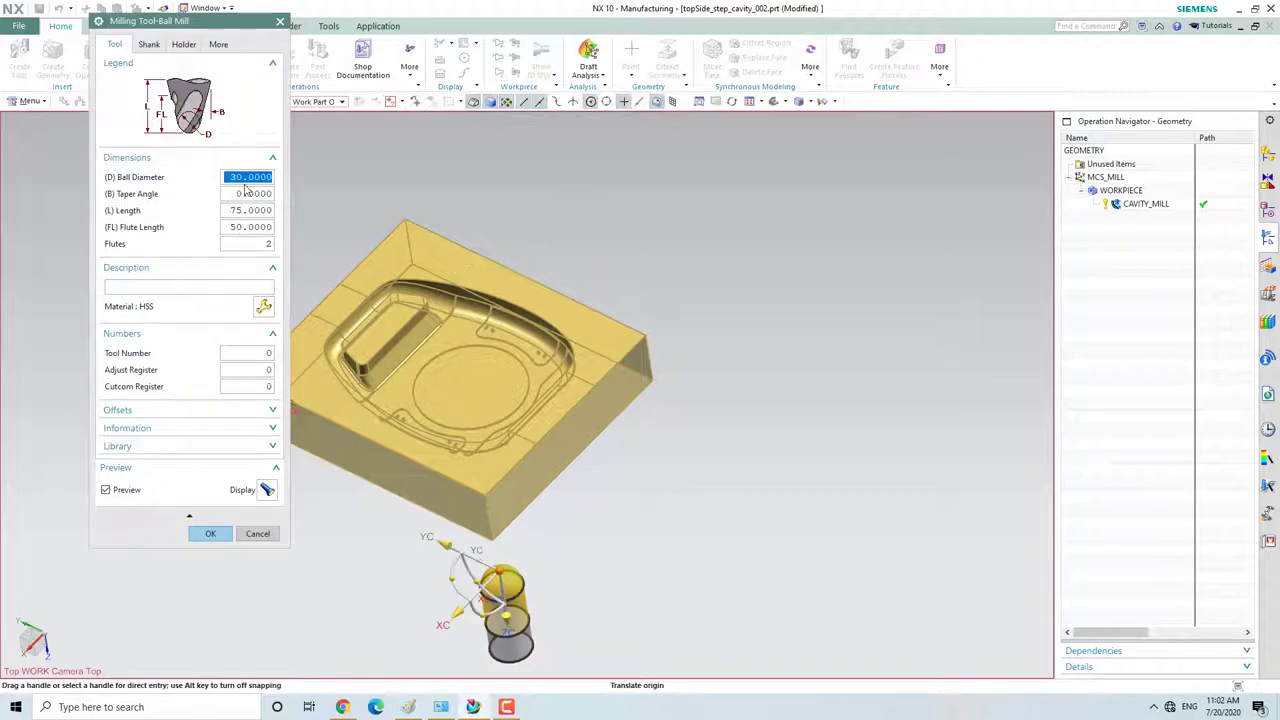
pyautogui.write('5')
pyautogui.press('Return')
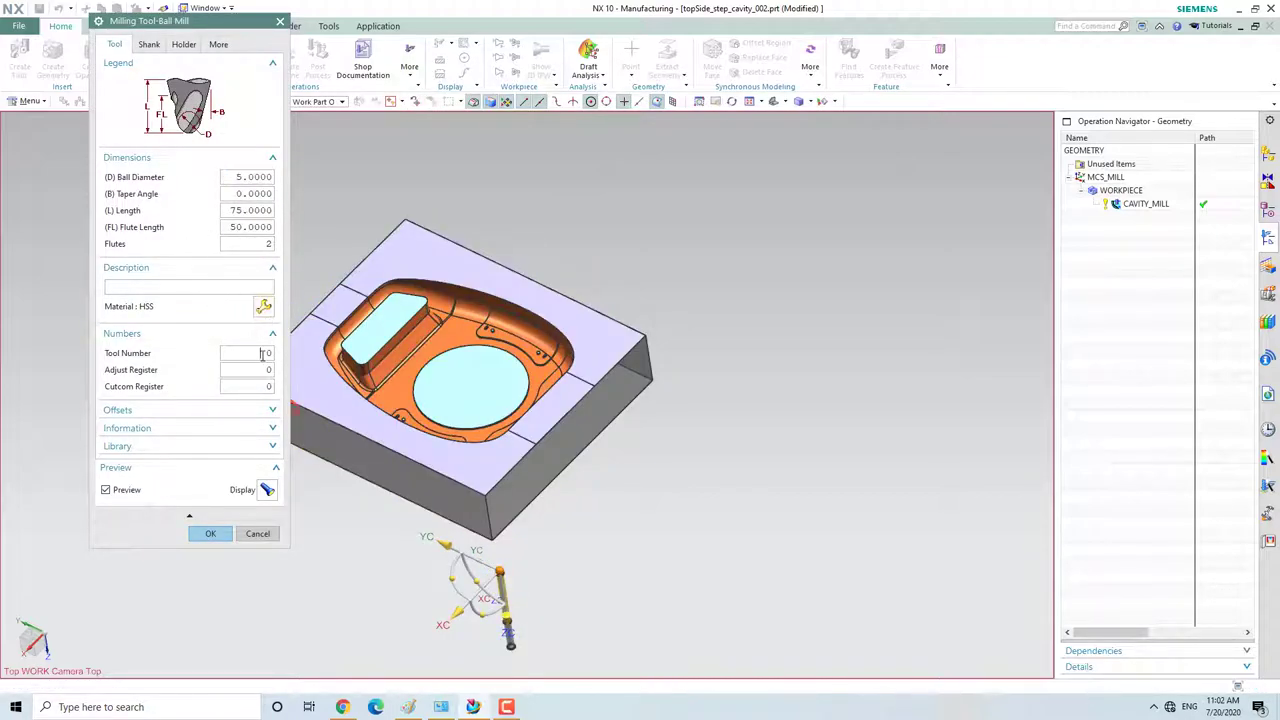
pyautogui.doubleClick(262, 353)
pyautogui.write('2')
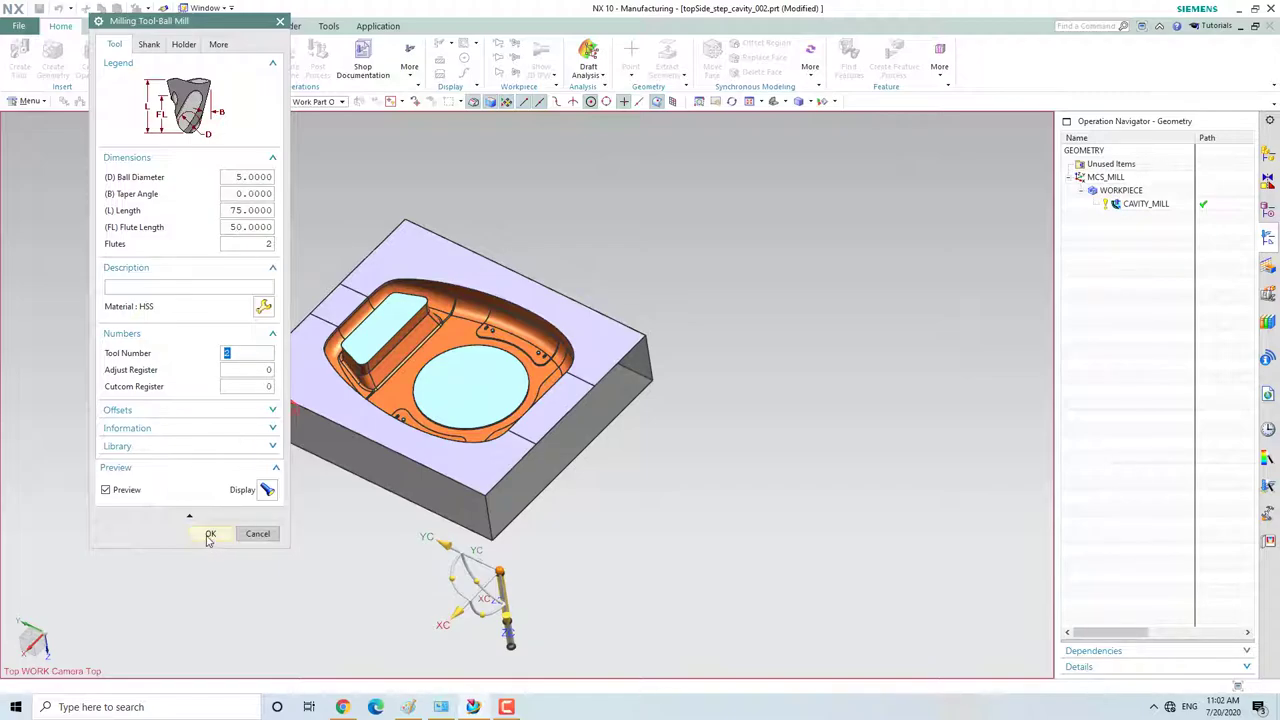
pyautogui.click(210, 533)
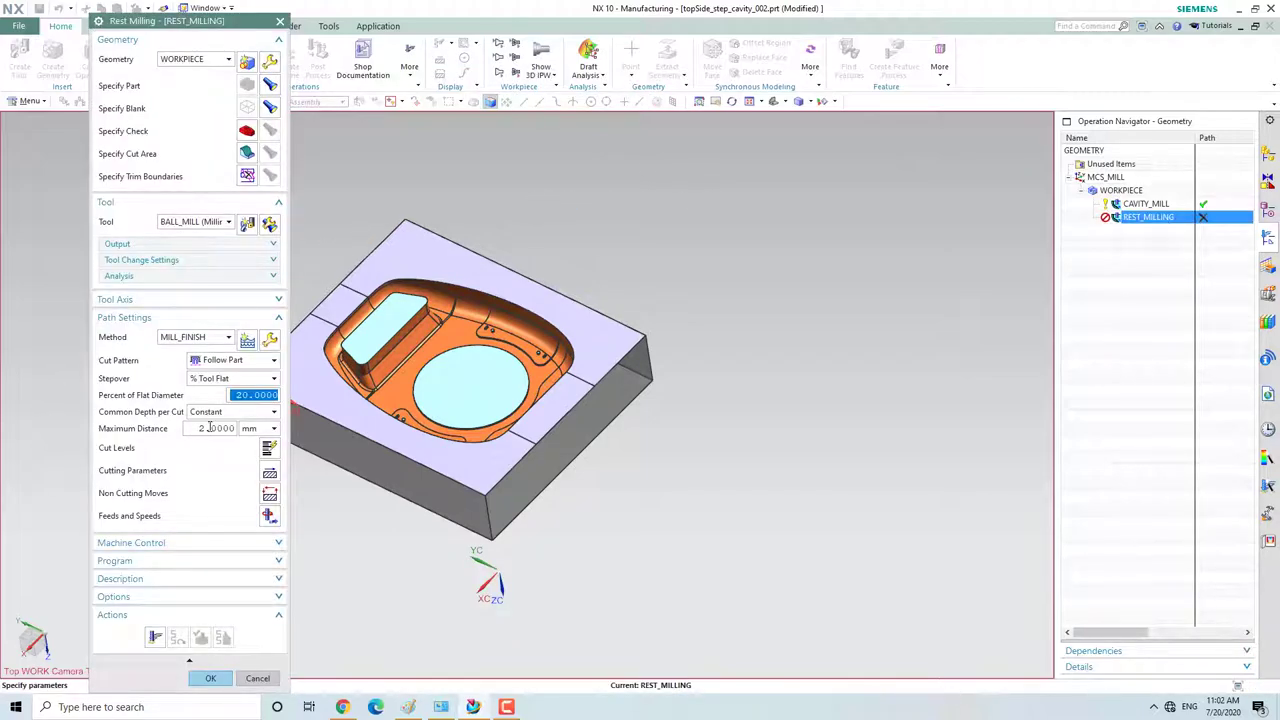
# Set the rest milling operation's maximum distance per cut to 1 mm and generate the tool path.
pyautogui.click(199, 428)
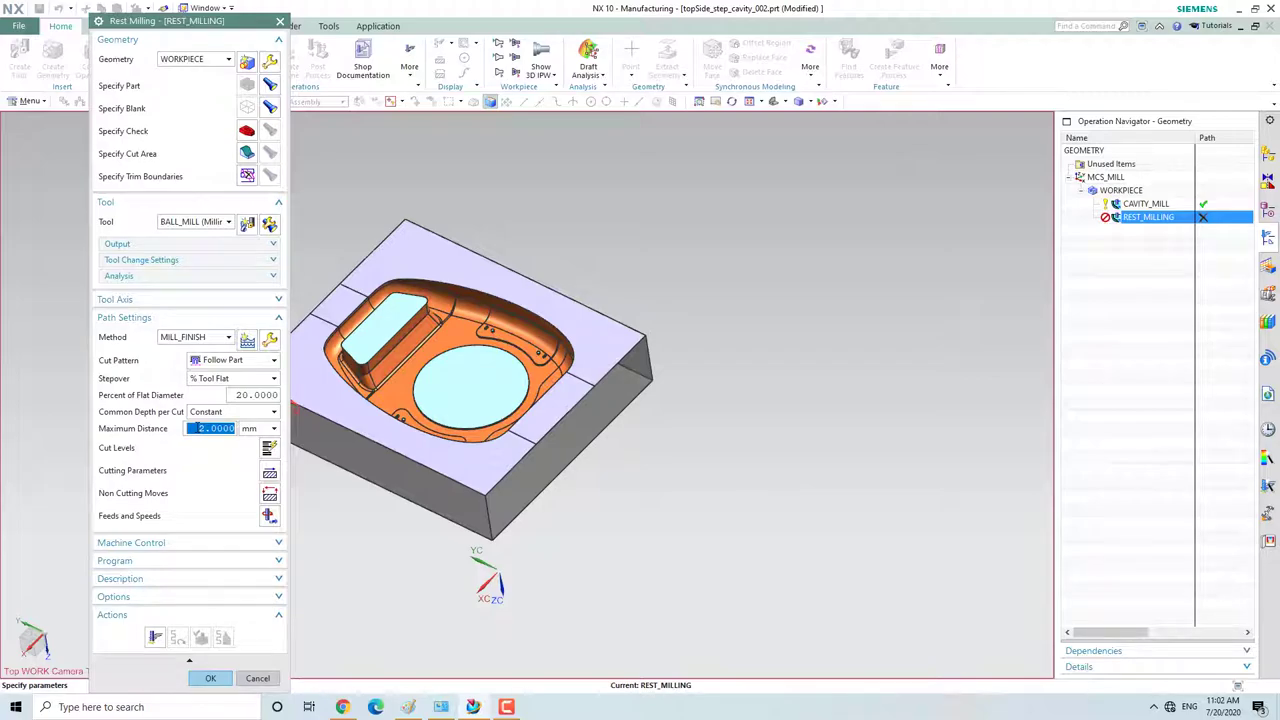
pyautogui.write('1')
pyautogui.click(156, 637)
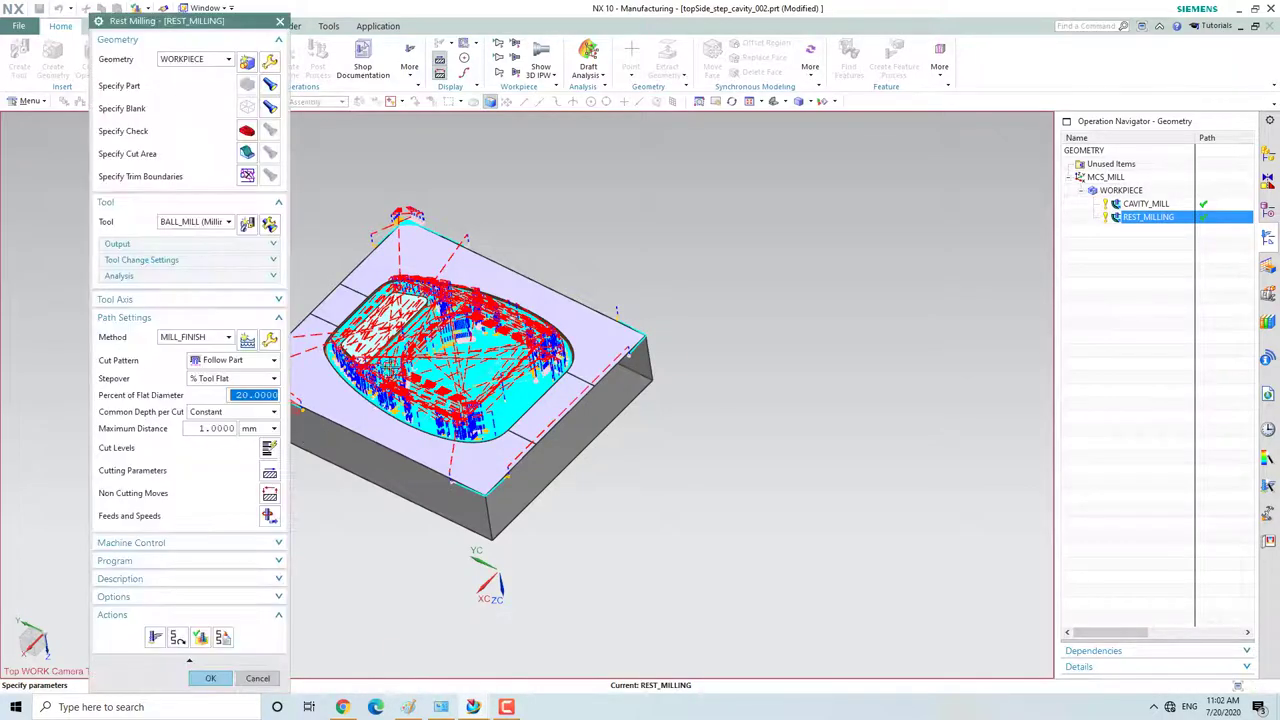
# Change the rest milling cut pattern to Follow Periphery, regenerate the tool path and accept the operation.
pyautogui.scroll(5, 349, 542)
pyautogui.scroll(-3, 349, 542)
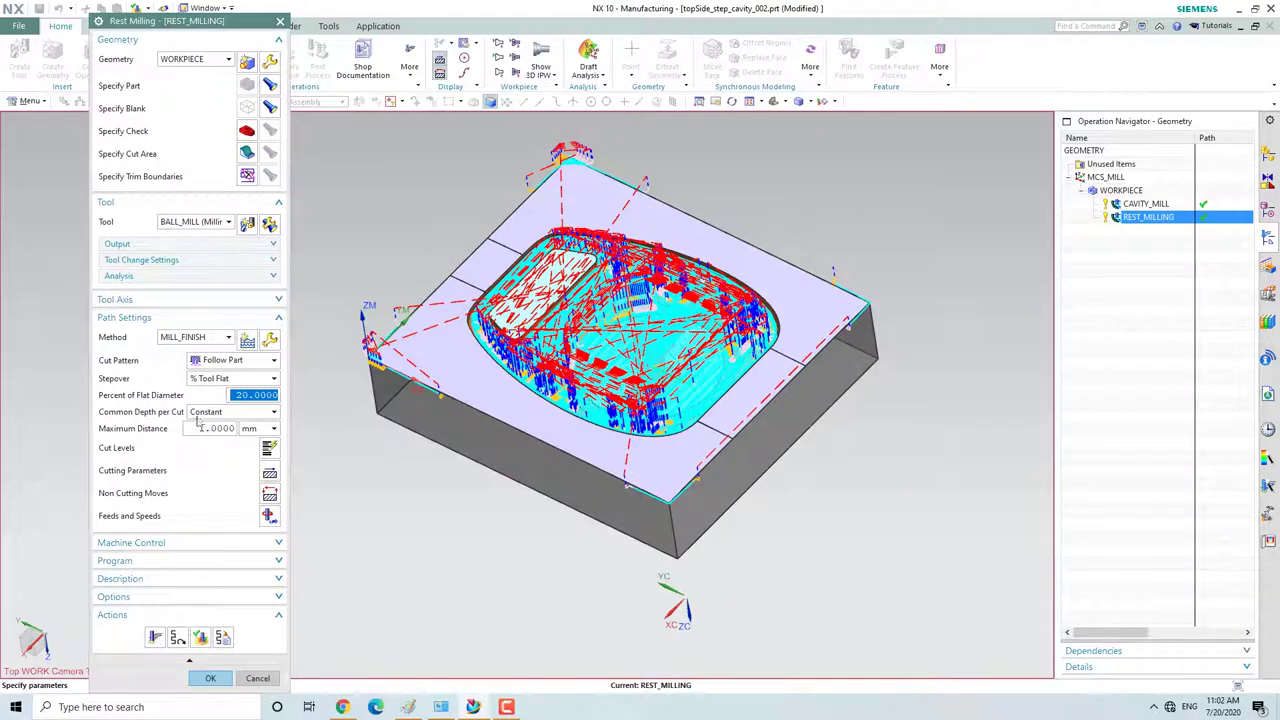
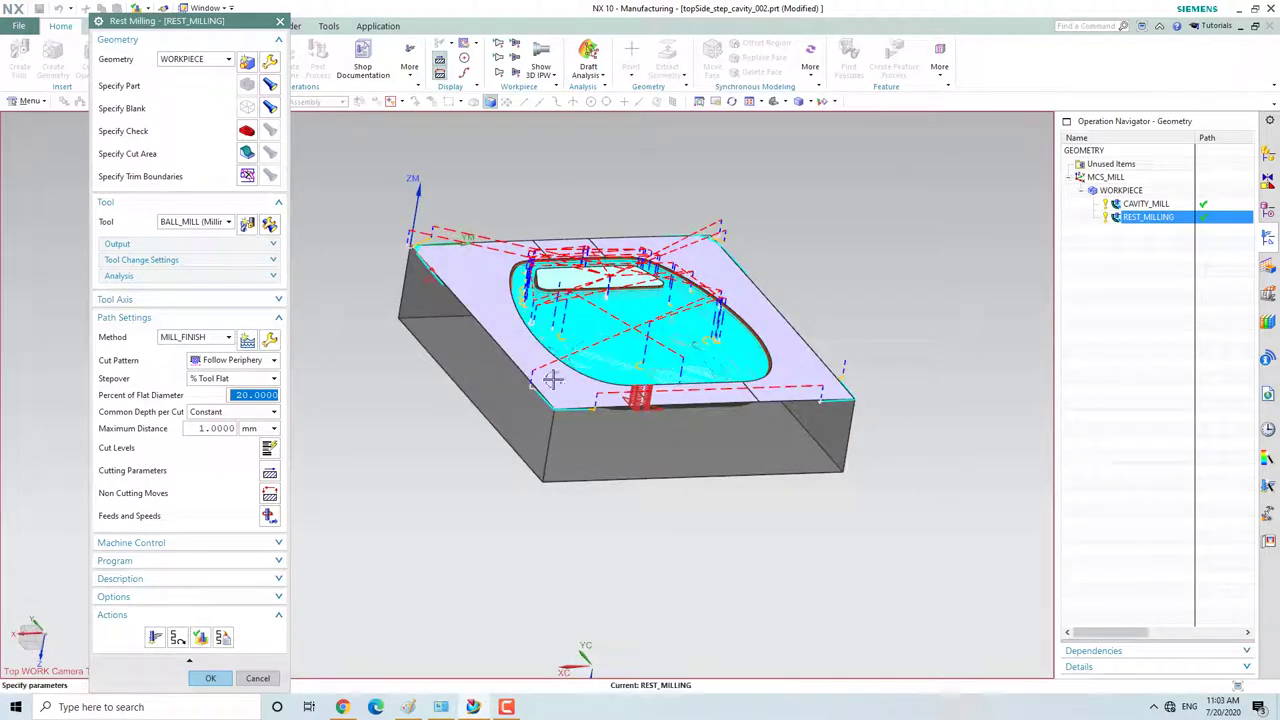
pyautogui.click(210, 678)
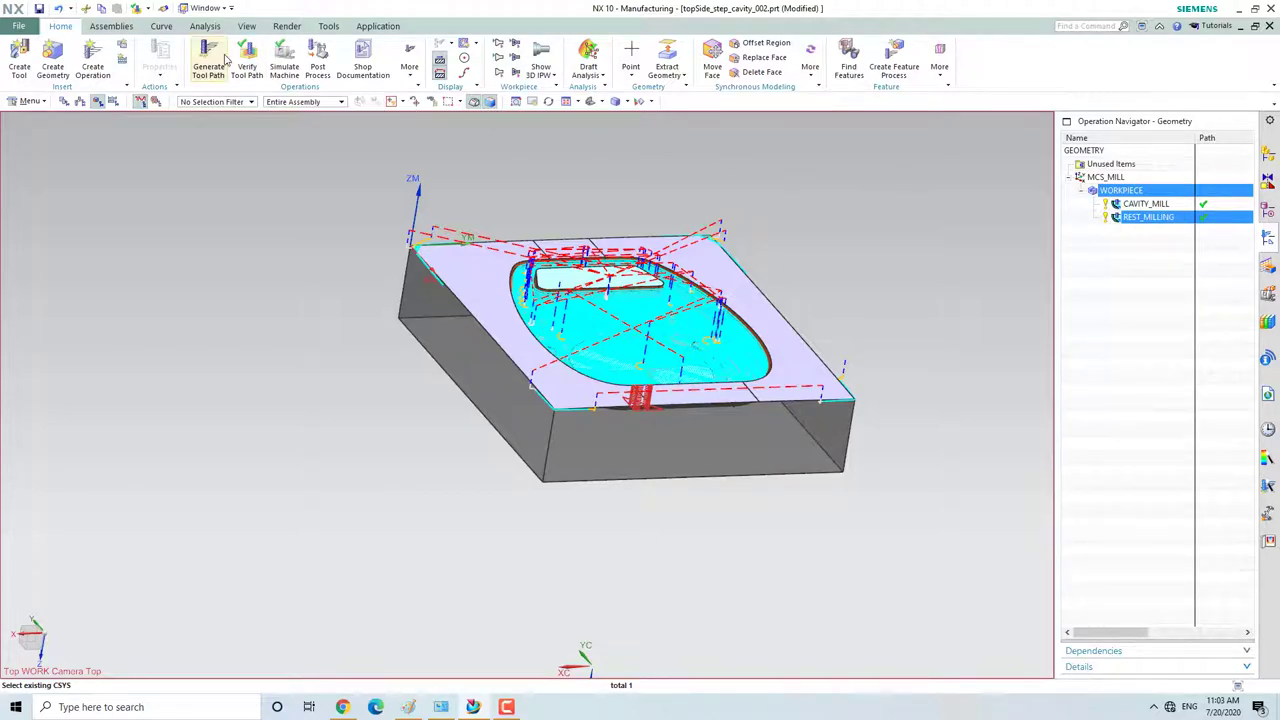
# Verify all tool paths under WORKPIECE by playing their material removal as a 2D Dynamic simulation.
pyautogui.click(1137, 199)
pyautogui.click(1124, 190)
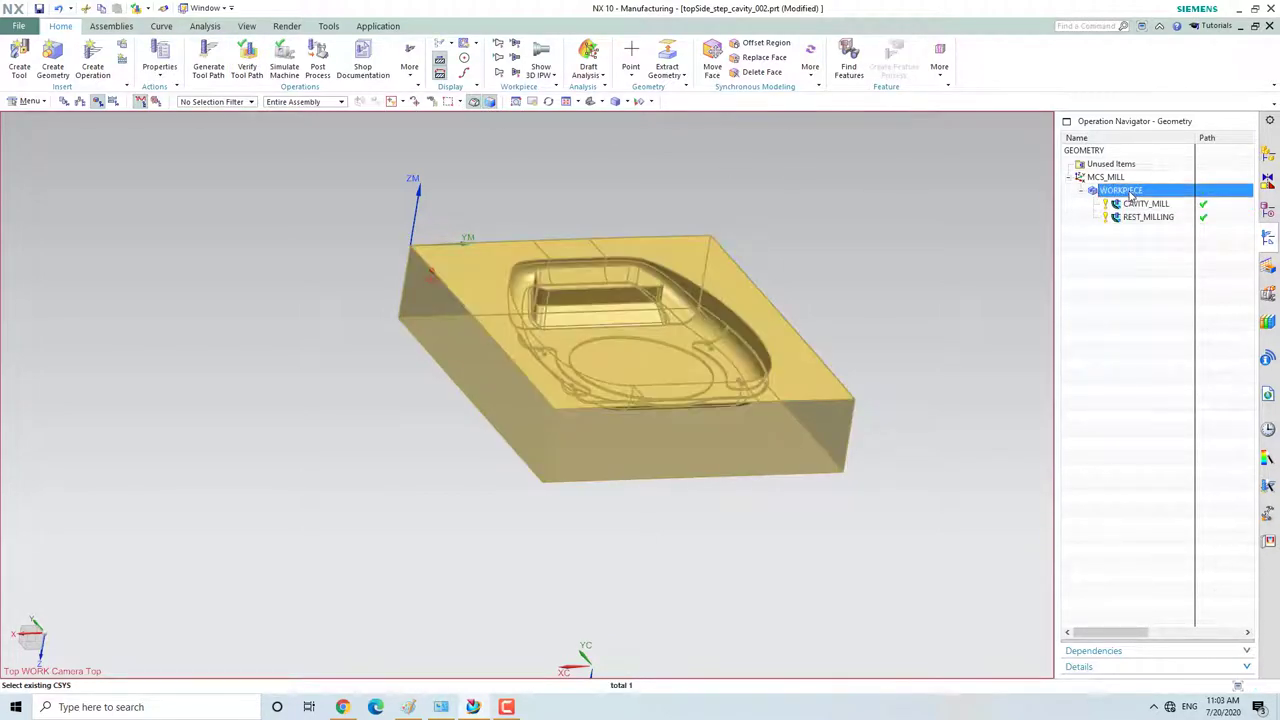
pyautogui.click(247, 66)
pyautogui.moveTo(882, 256); pyautogui.dragTo(891, 283, button='middle')
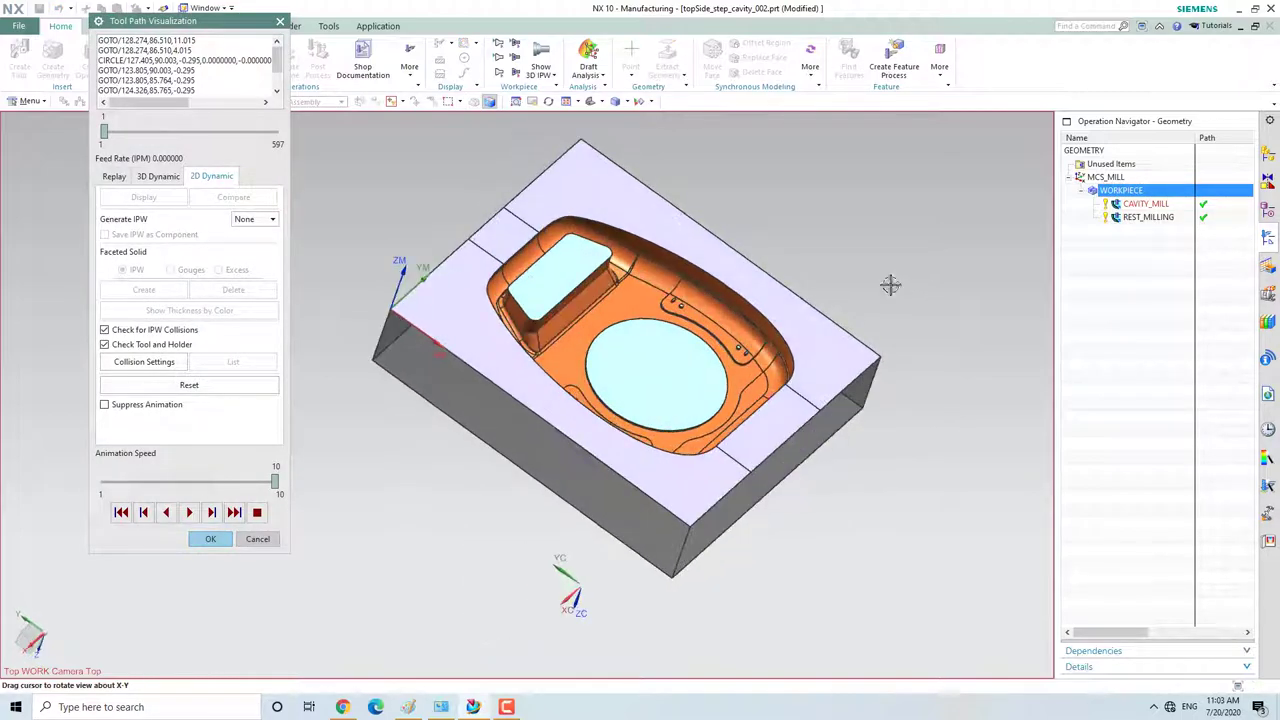
pyautogui.click(188, 512)
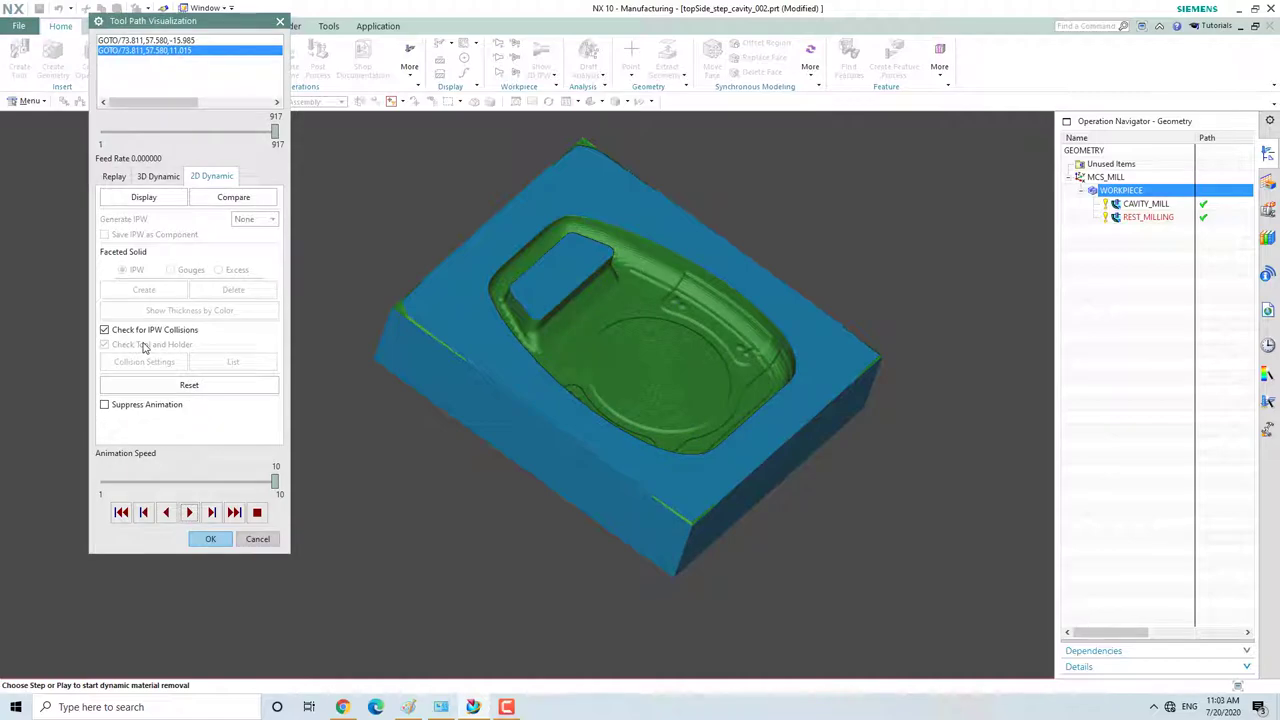
pyautogui.click(210, 538)
# Create a Zlevel Profile operation under WORKPIECE with the MILL_FINISH method.
pyautogui.scroll(2, 343, 423)
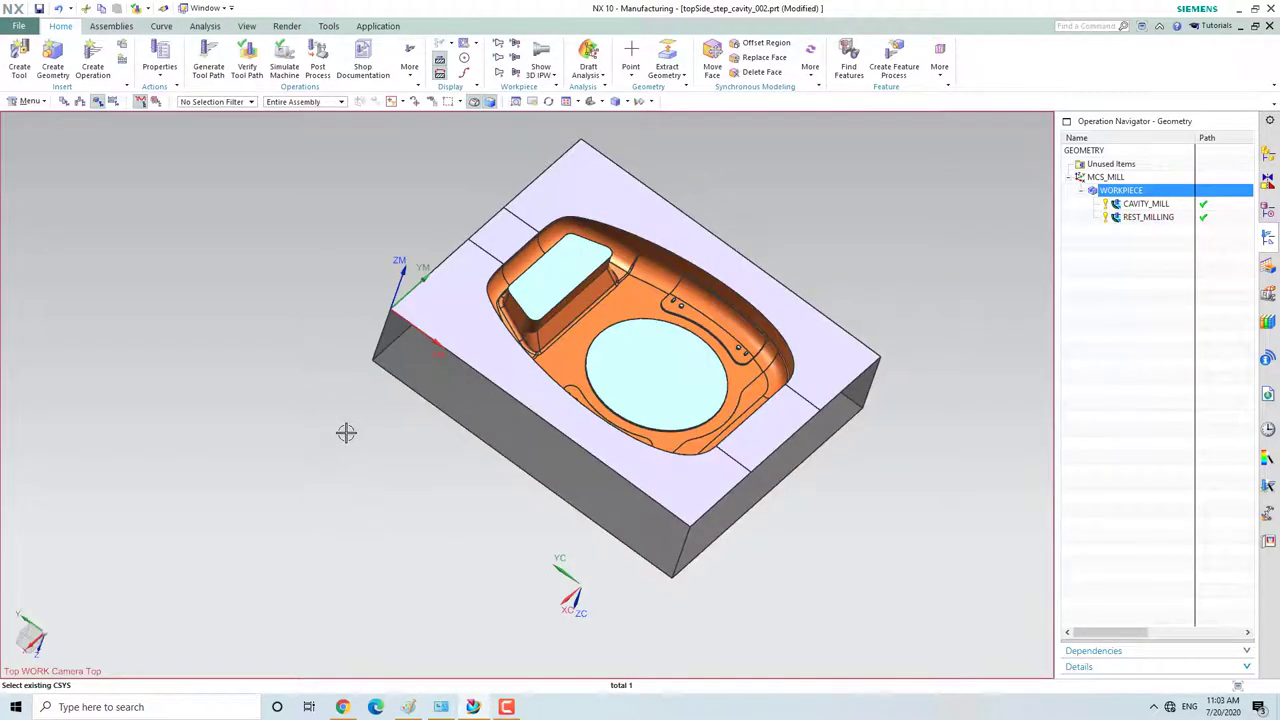
pyautogui.scroll(-2, 348, 428)
pyautogui.scroll(2, 334, 434)
pyautogui.scroll(-3, 334, 434)
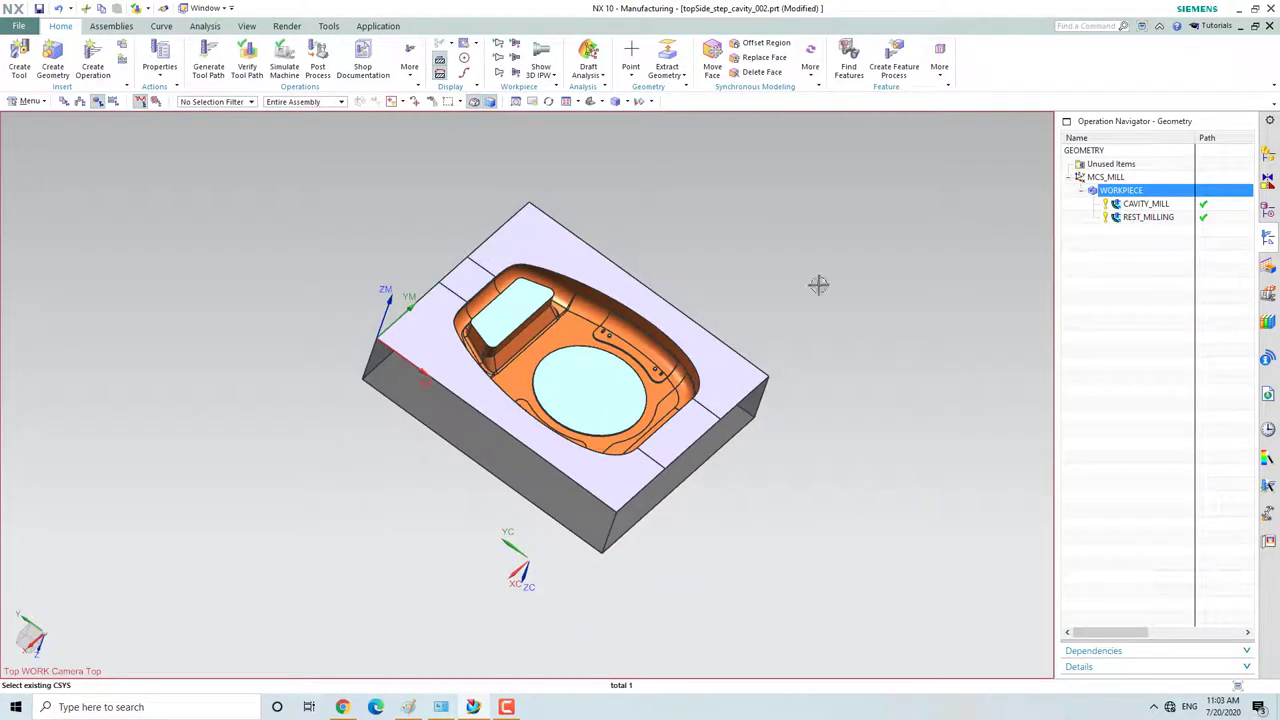
pyautogui.rightClick(1132, 191)
pyautogui.moveTo(1165, 352)
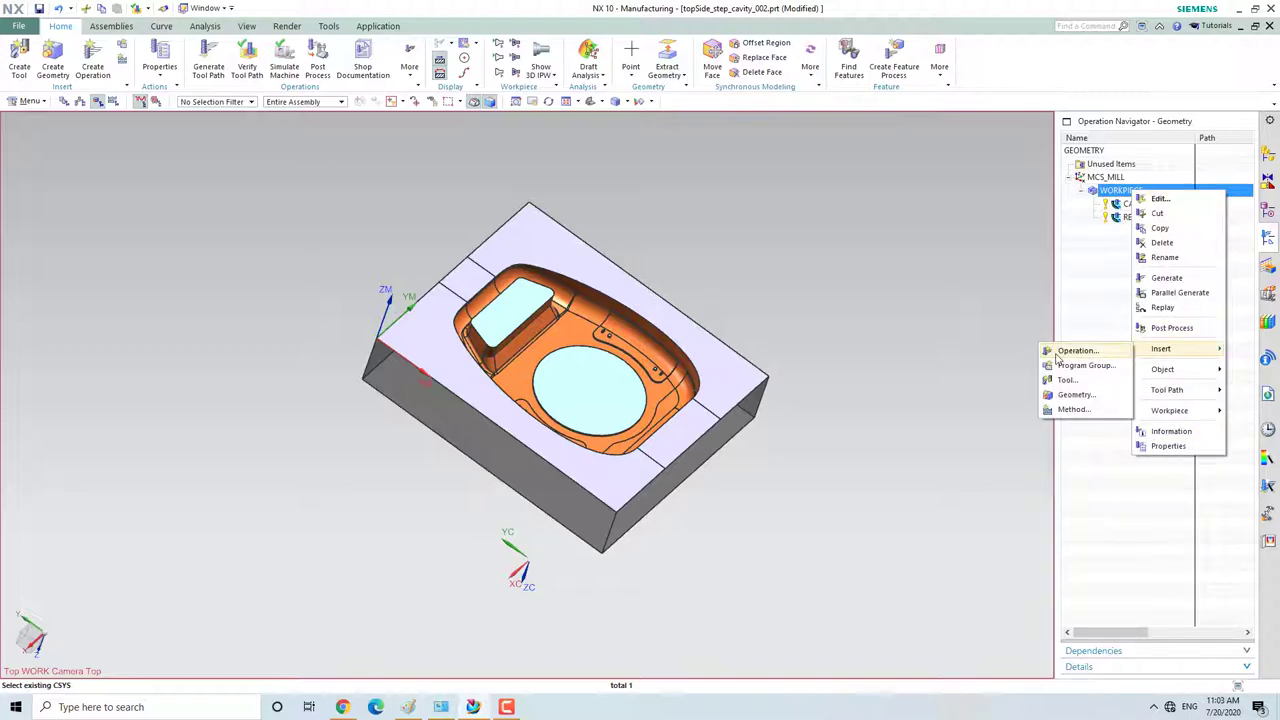
pyautogui.click(1060, 360)
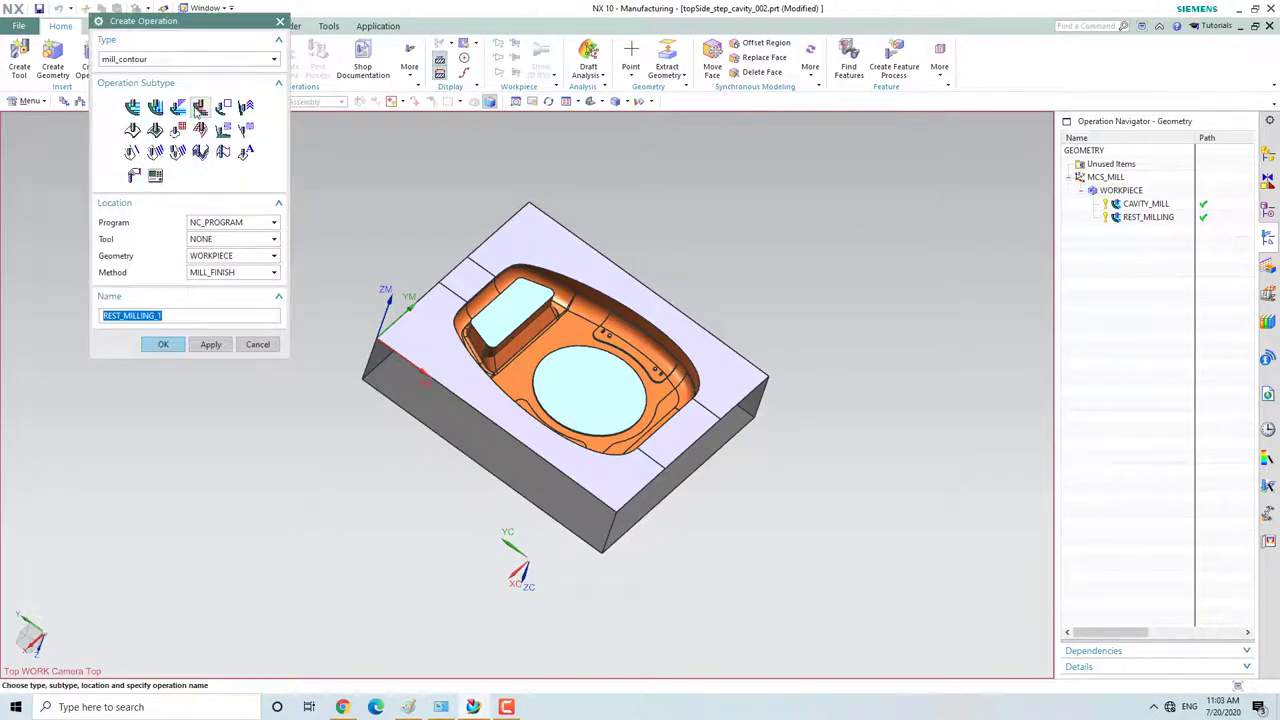
pyautogui.click(222, 107)
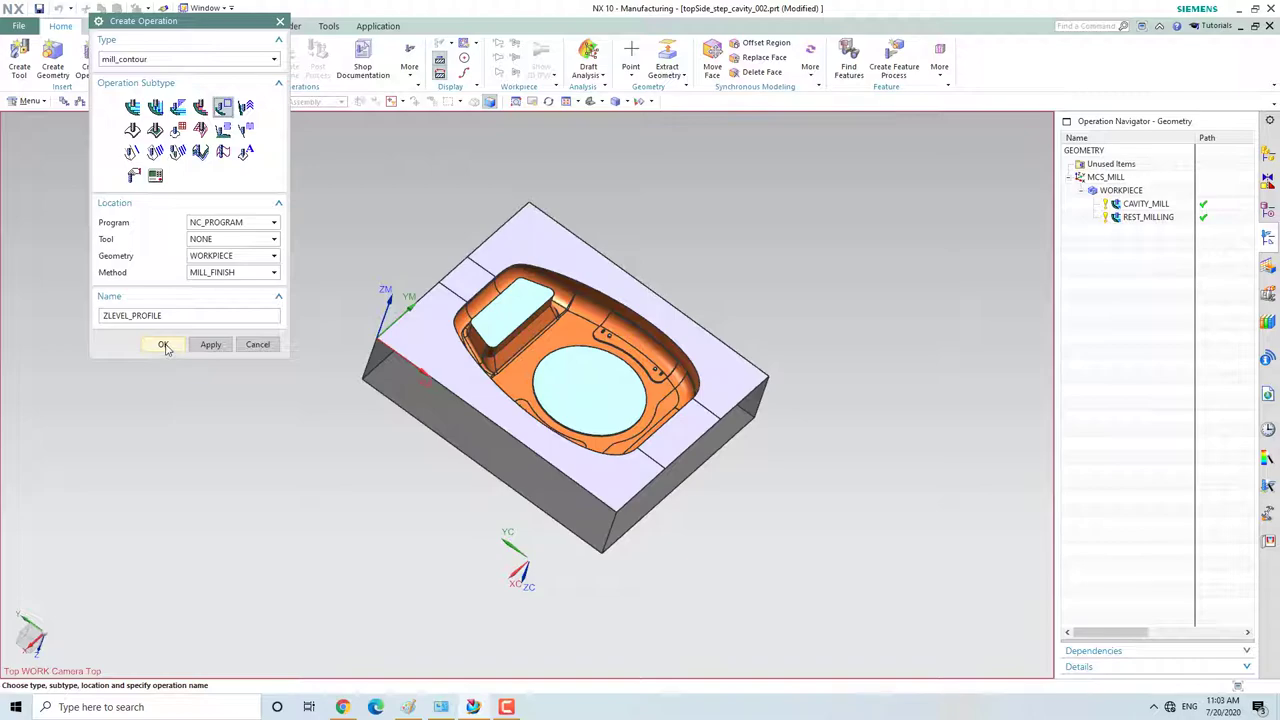
pyautogui.click(163, 344)
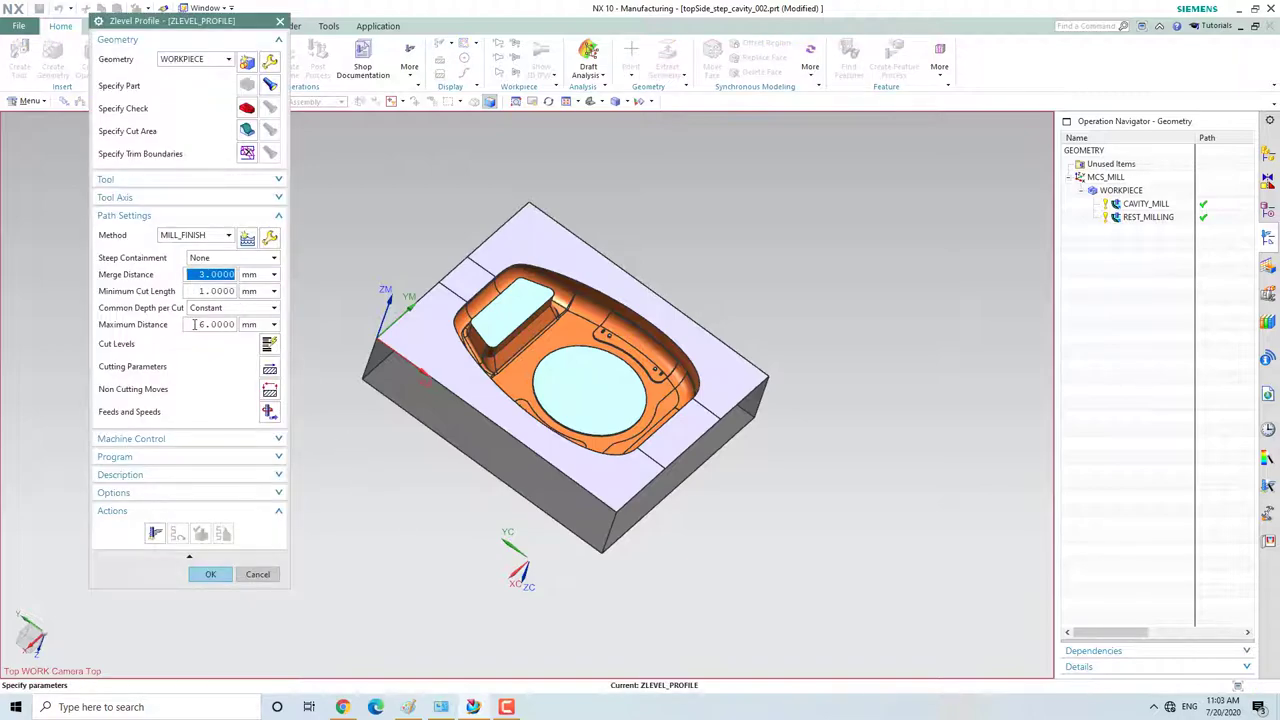
# Set the Zlevel Profile operation's maximum distance per cut to 0.5 mm.
pyautogui.click(194, 324)
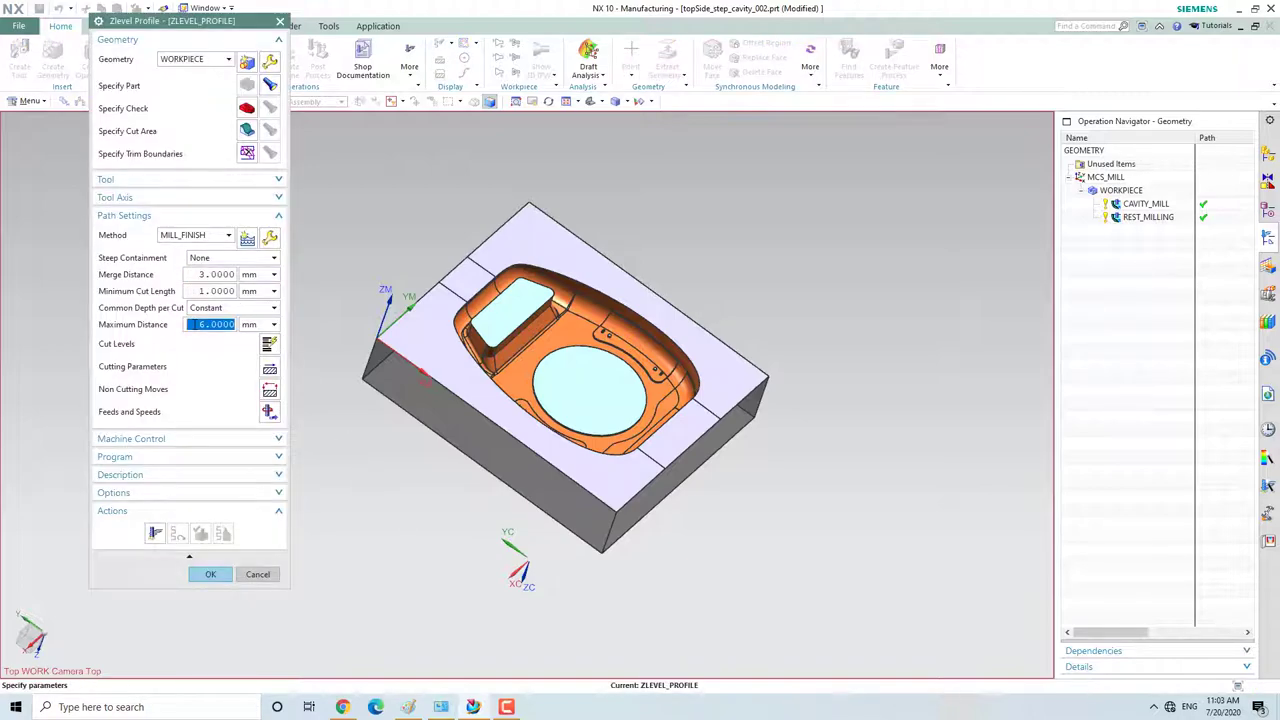
pyautogui.write('.1')
pyautogui.click(209, 289)
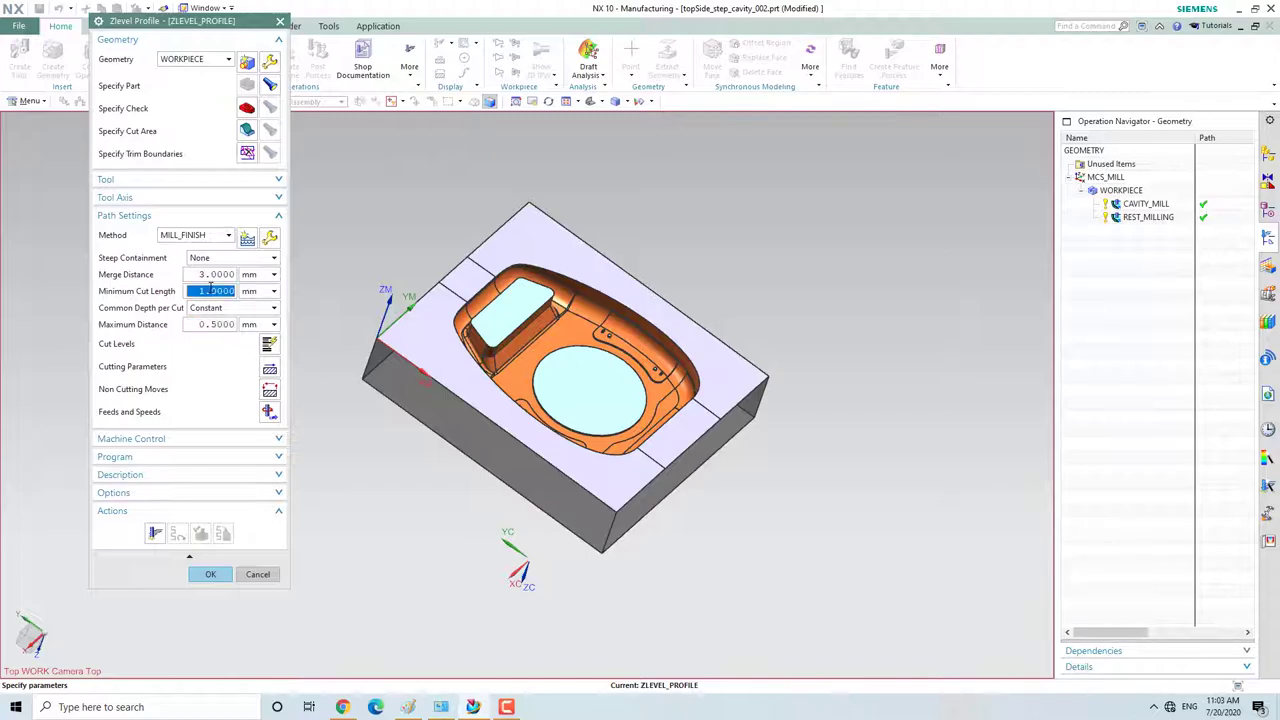
pyautogui.click(211, 274)
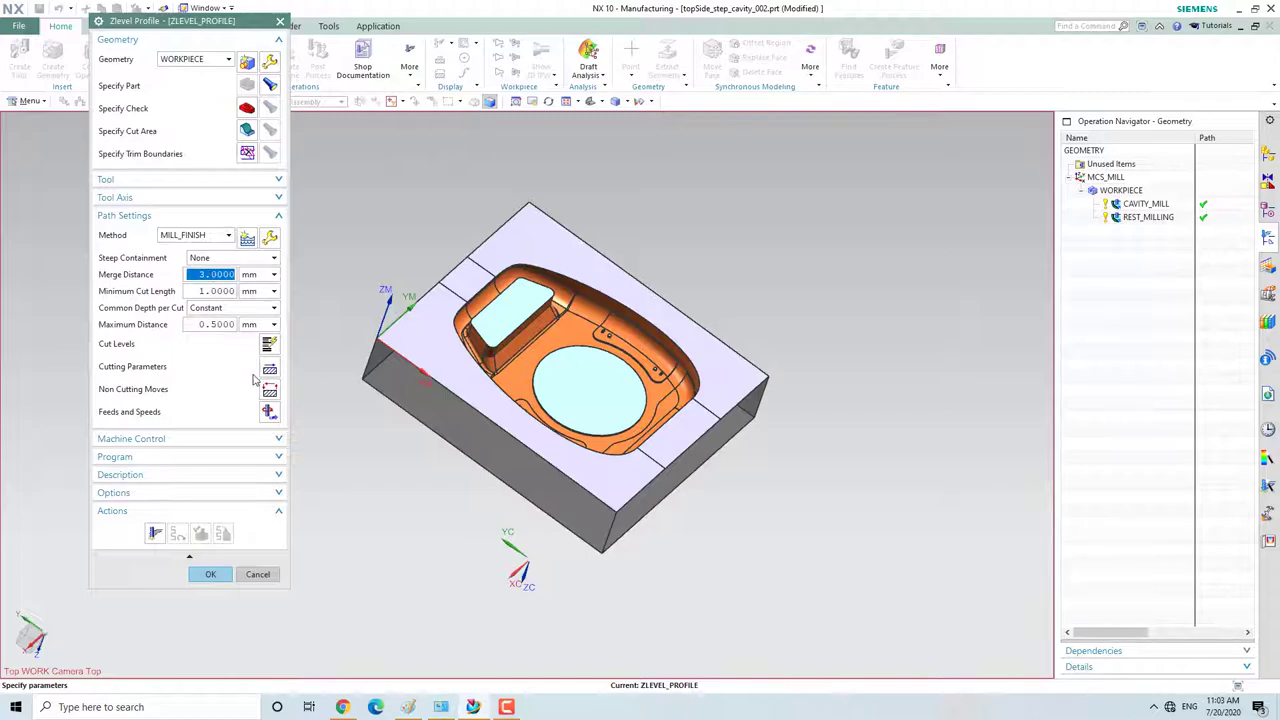
# Create a ball mill with ball diameter 3 and tool number 3 for the Zlevel Profile operation and generate the tool path.
pyautogui.click(160, 179)
pyautogui.click(250, 205)
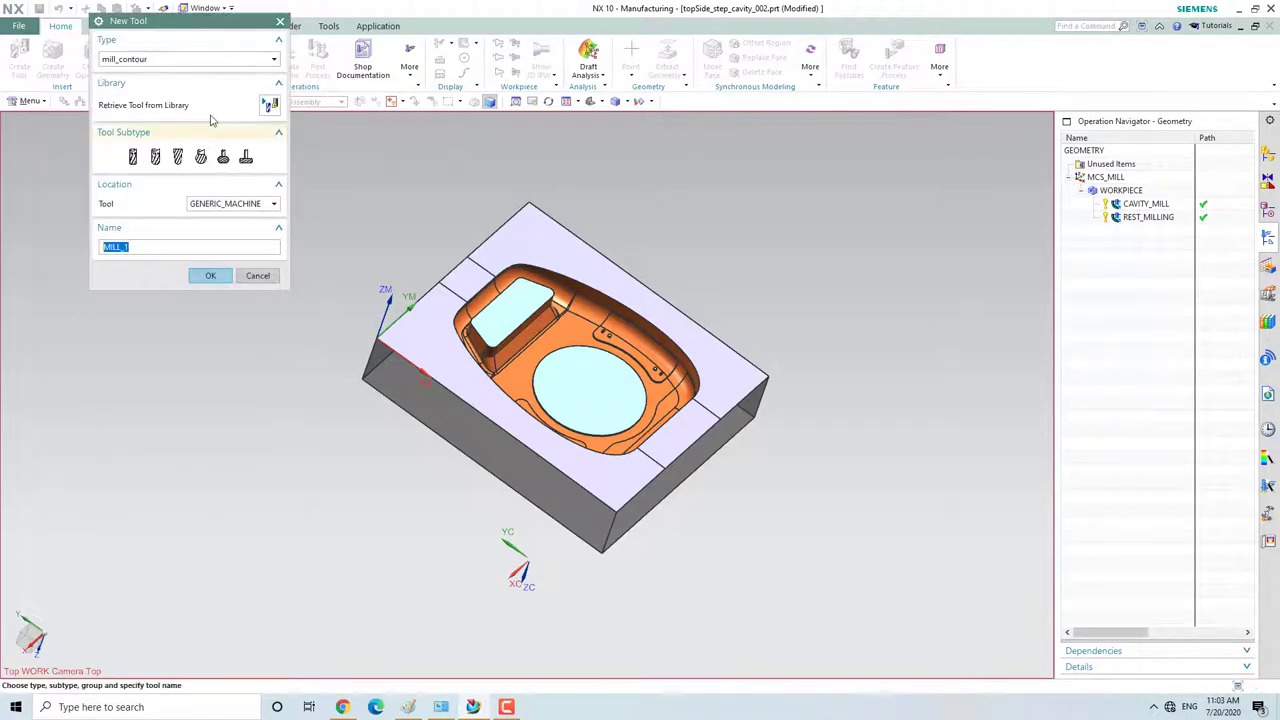
pyautogui.click(178, 157)
pyautogui.click(211, 276)
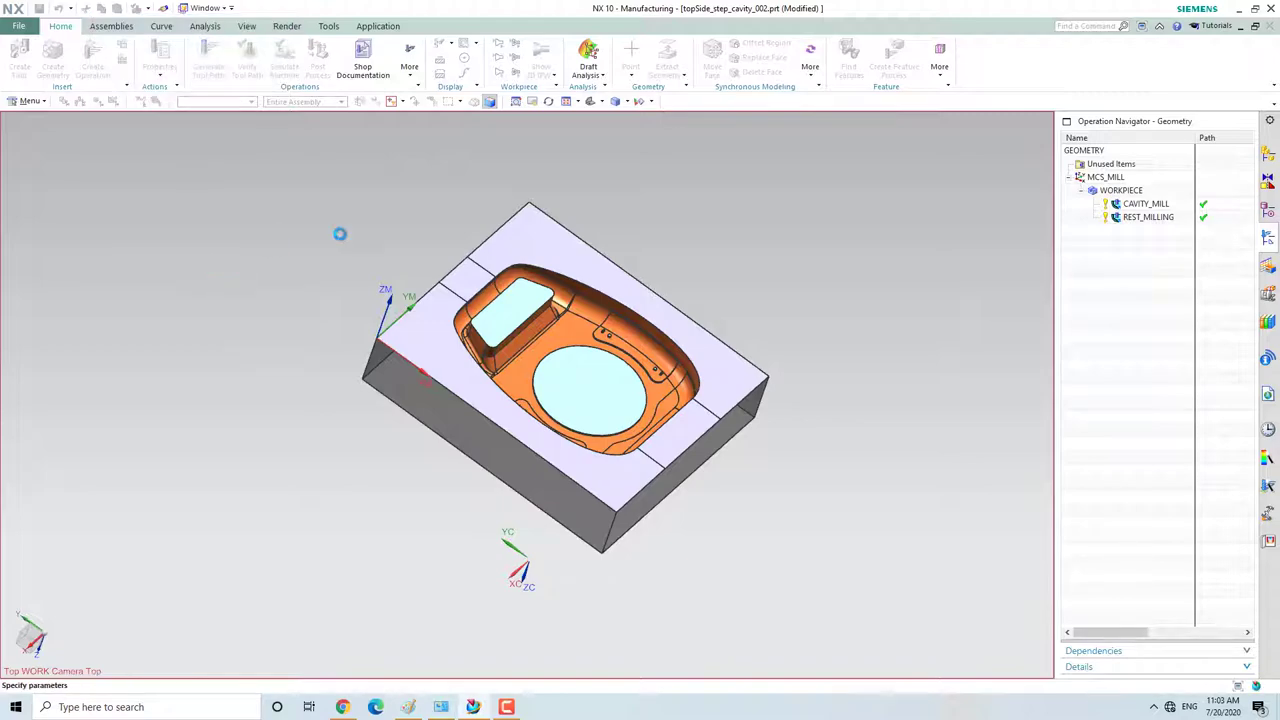
pyautogui.write('3')
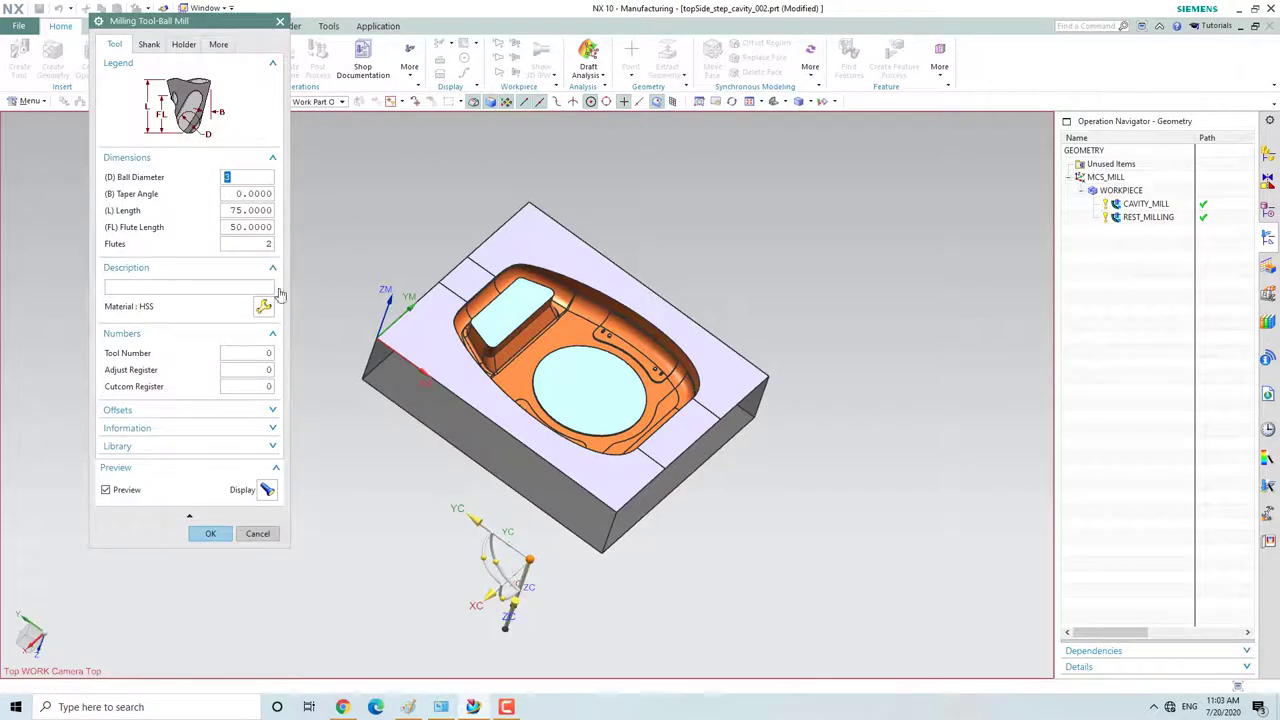
pyautogui.click(263, 354)
pyautogui.write('3')
pyautogui.click(210, 533)
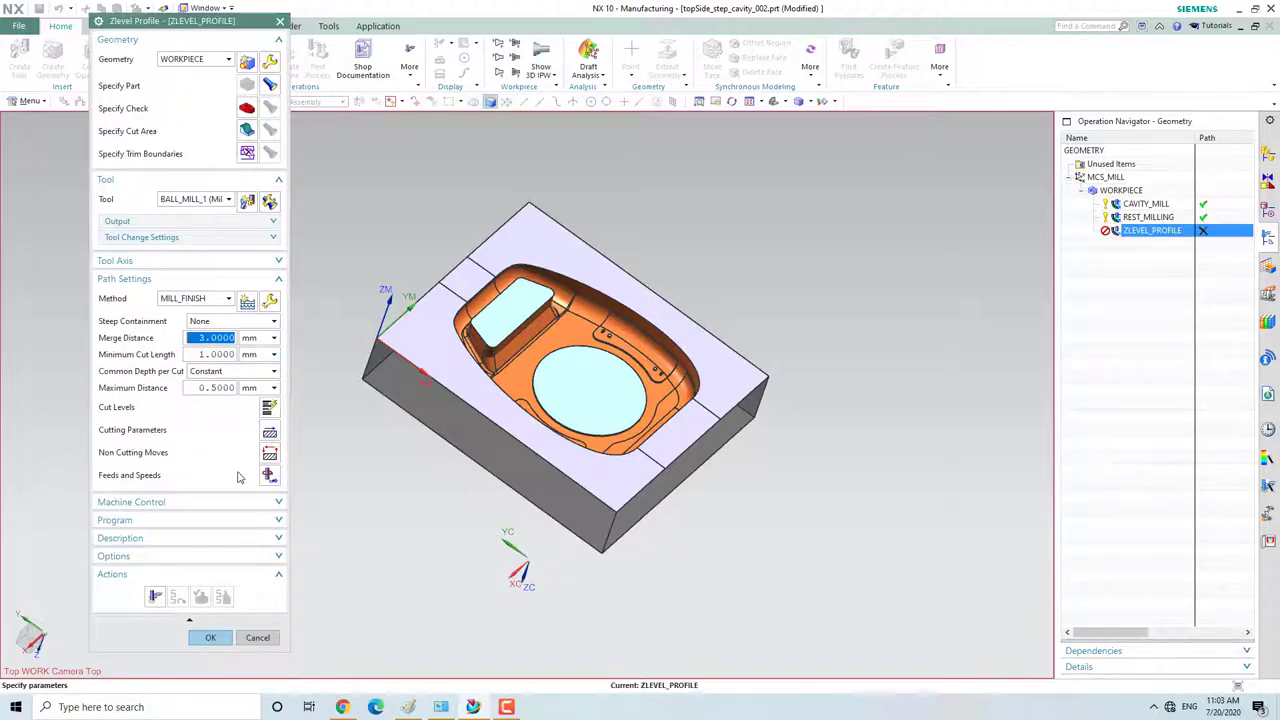
pyautogui.click(155, 597)
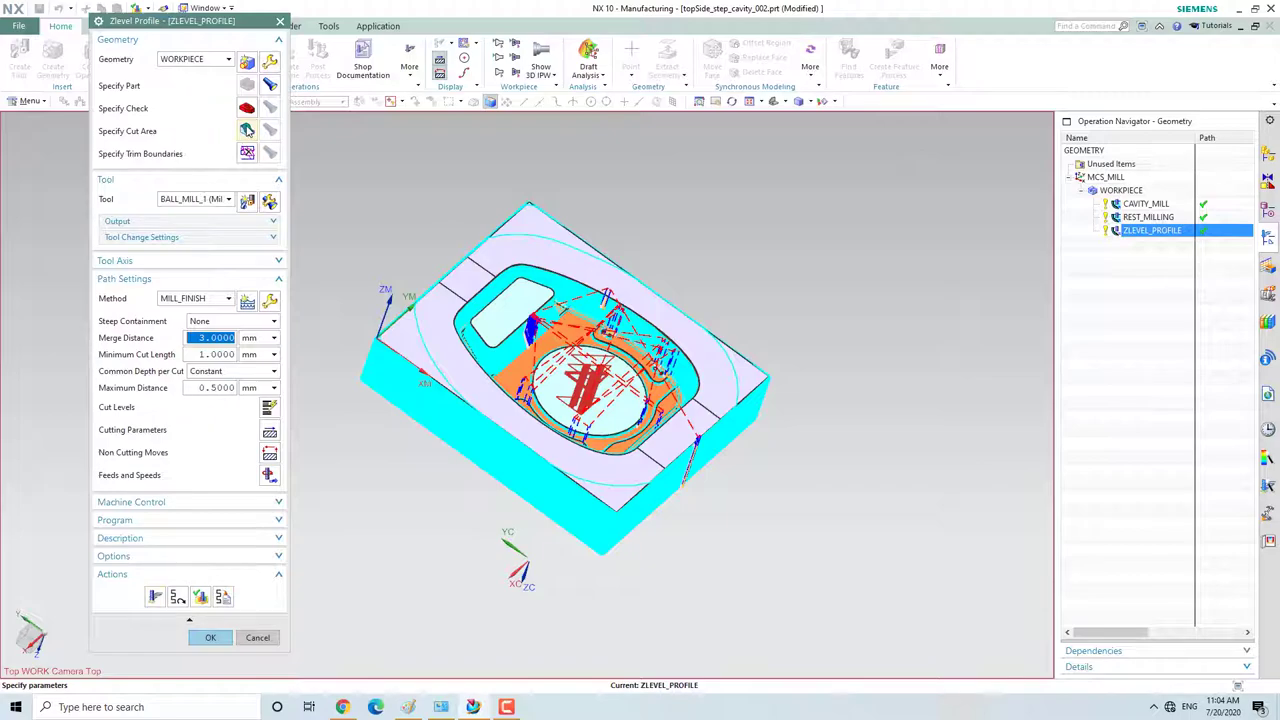
# Specify the cut area of the Zlevel Profile operation by window-selecting the cavity's inner faces in the top view.
pyautogui.click(247, 130)
pyautogui.scroll(2, 443, 289)
pyautogui.scroll(-2, 516, 344)
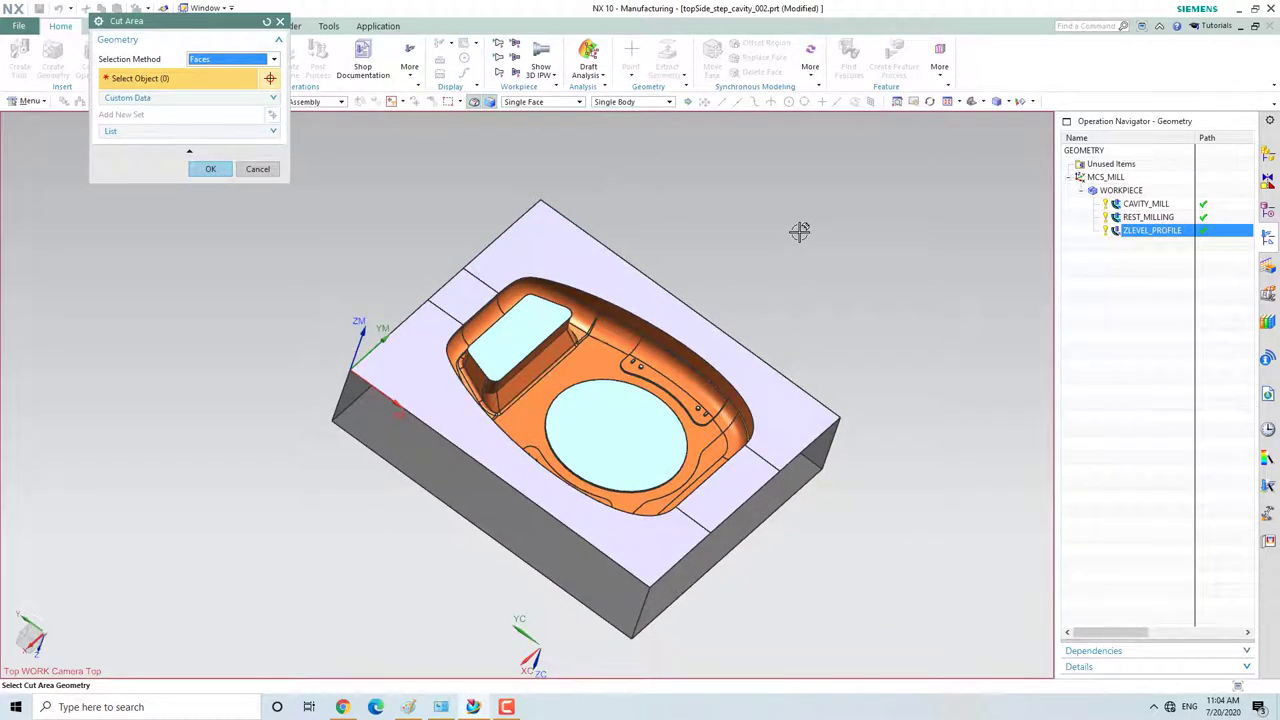
pyautogui.hotkey('ctrl', 'alt', 't')
pyautogui.scroll(2, 653, 486)
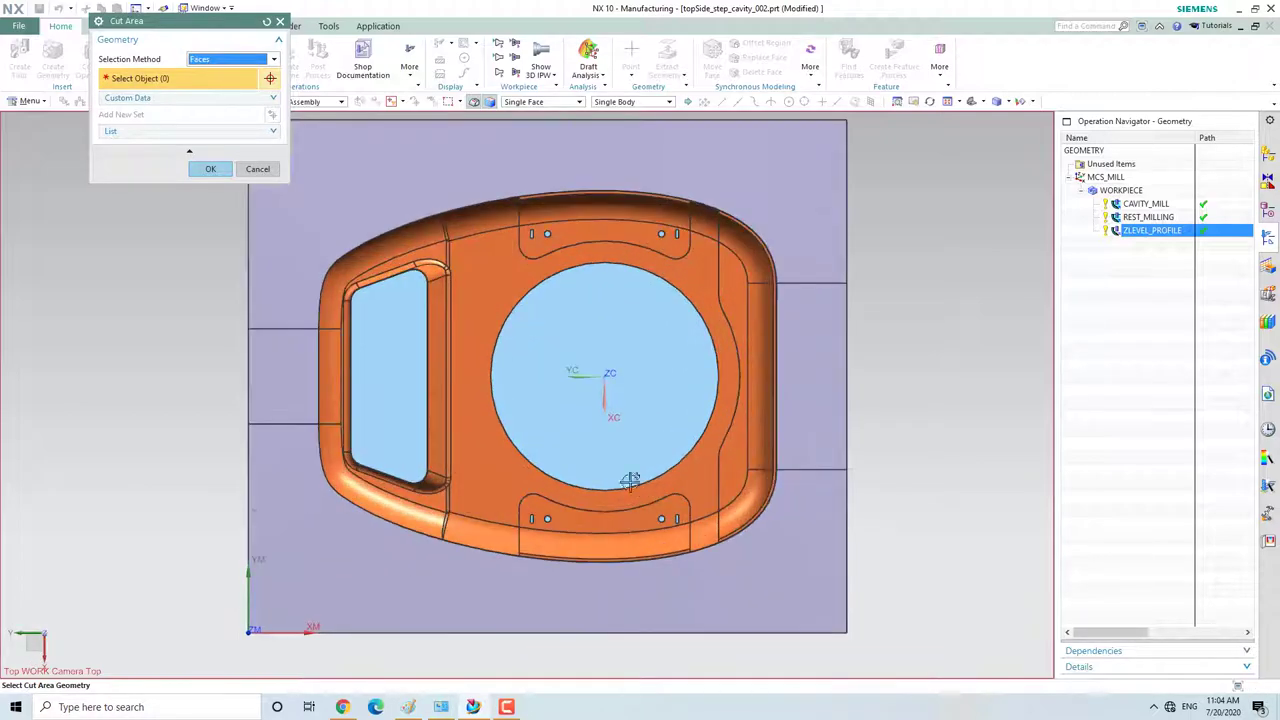
pyautogui.scroll(-2, 476, 317)
pyautogui.moveTo(389, 258); pyautogui.dragTo(733, 527)
pyautogui.click(210, 168)
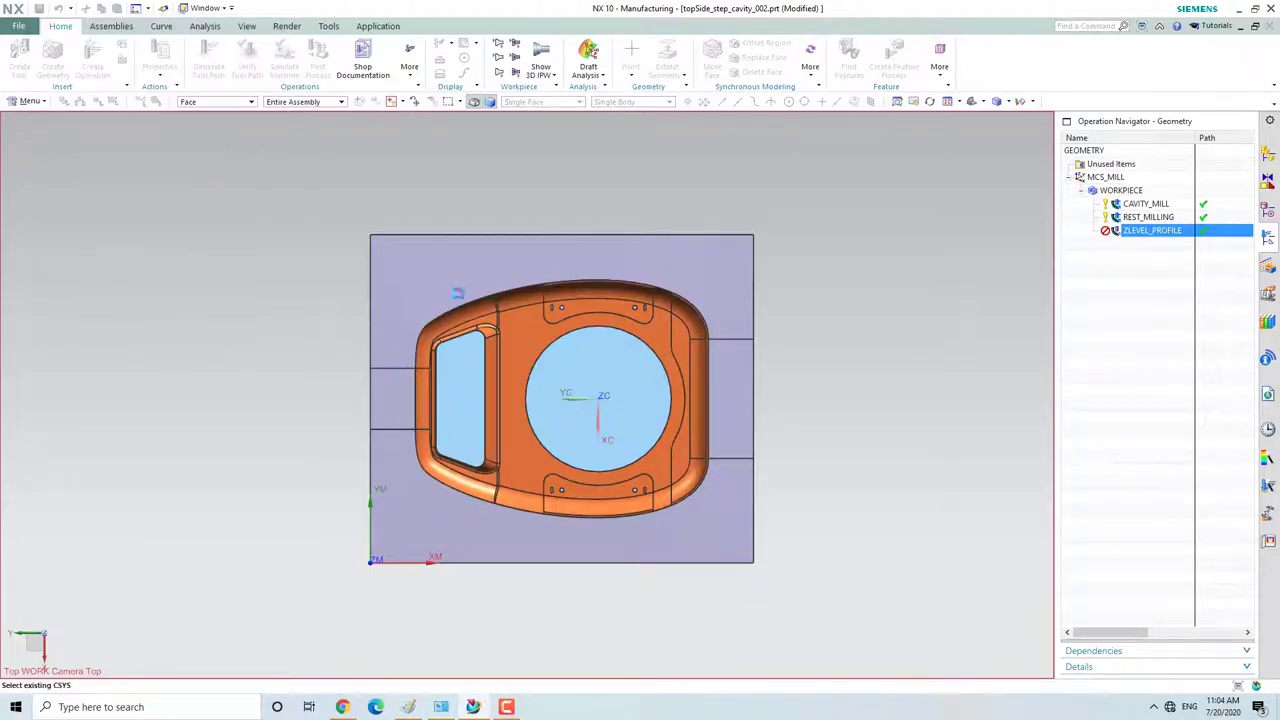
# Regenerate the Zlevel Profile tool path for the specified cut area and accept the operation.
pyautogui.moveTo(886, 474); pyautogui.dragTo(862, 392, button='middle')
pyautogui.click(155, 596)
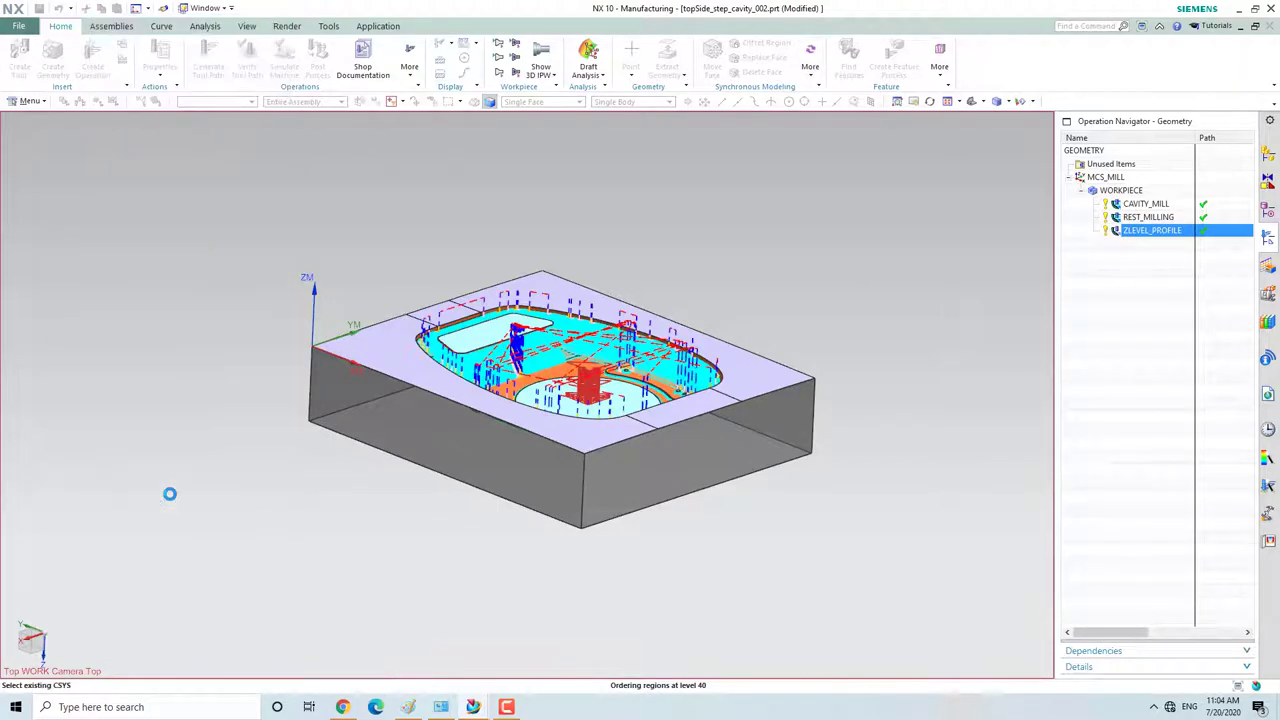
pyautogui.moveTo(389, 525)
pyautogui.mouseDown(button='middle')
pyautogui.moveTo(411, 594)
pyautogui.moveTo(411, 563)
pyautogui.moveTo(374, 531)
pyautogui.moveTo(402, 540)
pyautogui.moveTo(390, 541)
pyautogui.mouseUp(button='middle')
pyautogui.click(210, 637)
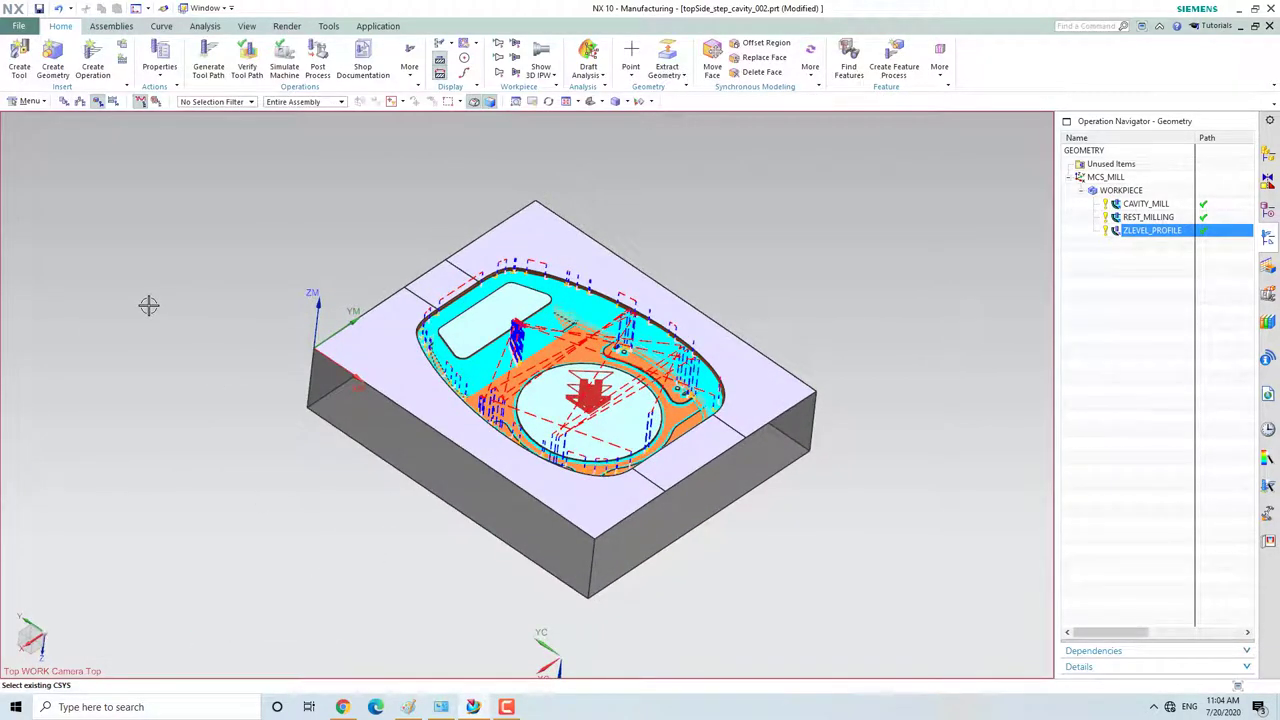
pyautogui.scroll(-1, 260, 489)
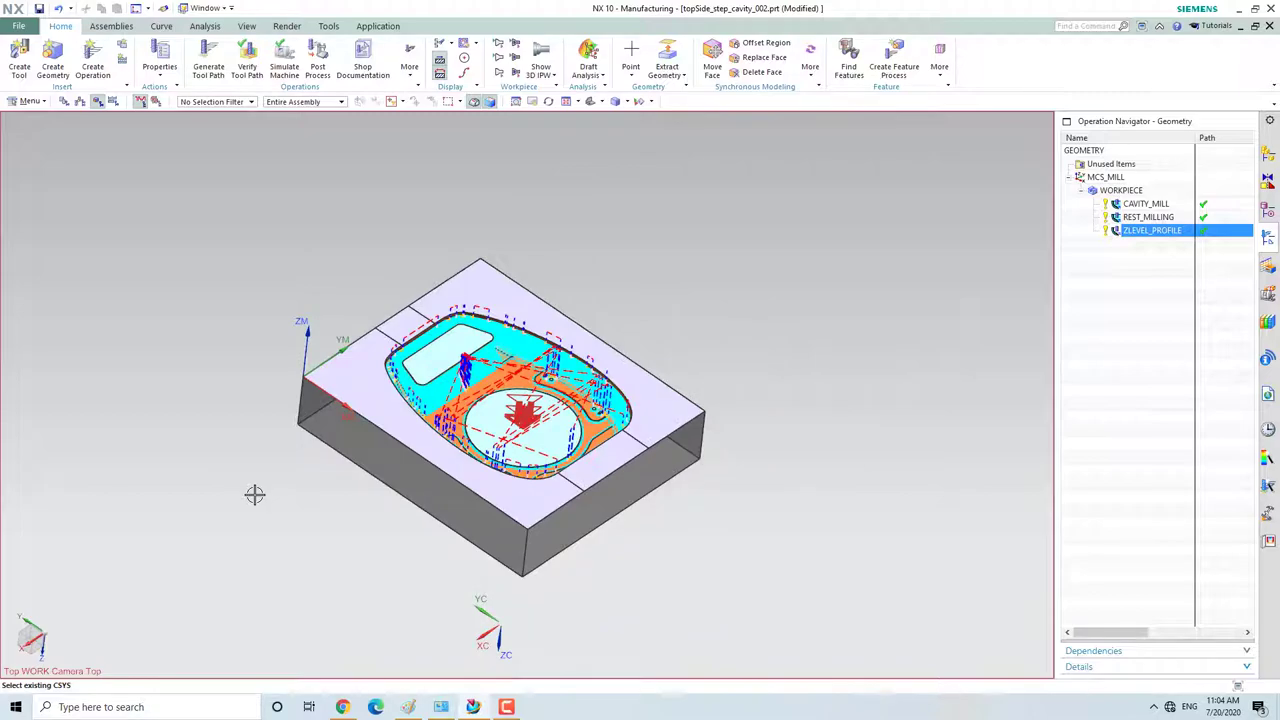
pyautogui.scroll(1, 815, 333)
pyautogui.scroll(-1, 995, 223)
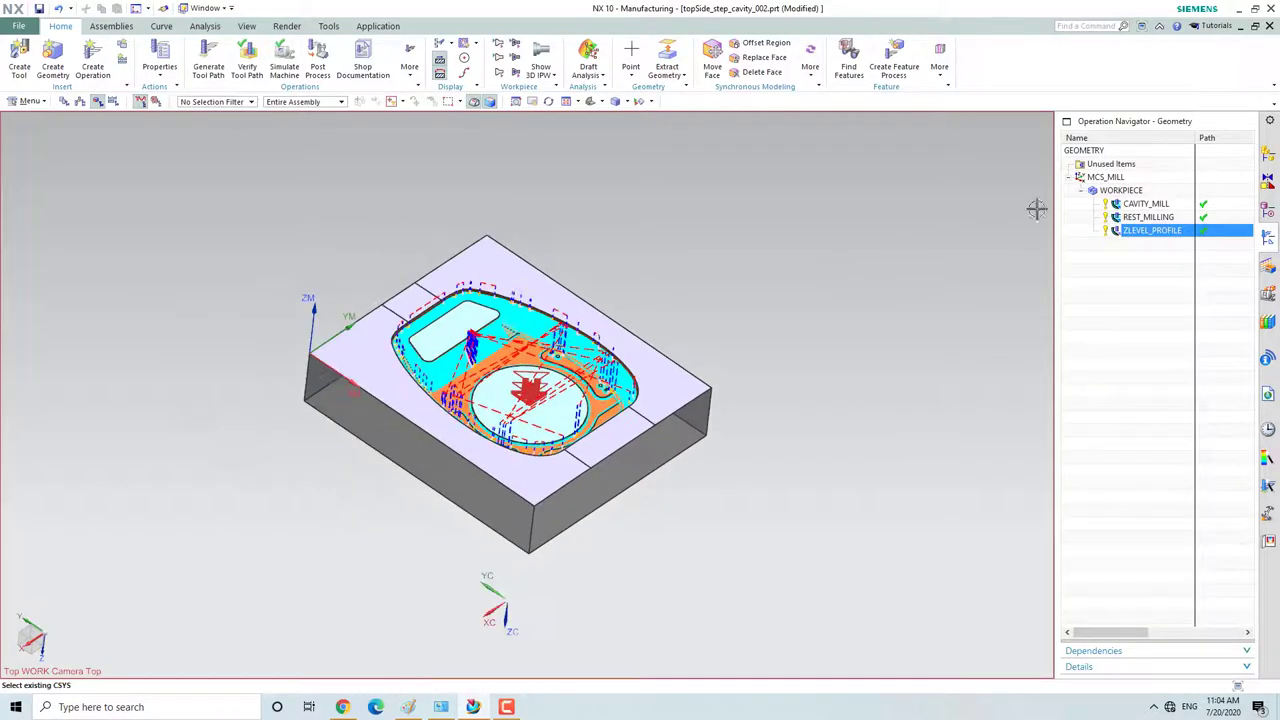
# Verify the tool paths of all operations under WORKPIECE by playing the 2D Dynamic material removal simulation, and accept the visualization.
pyautogui.click(1118, 190)
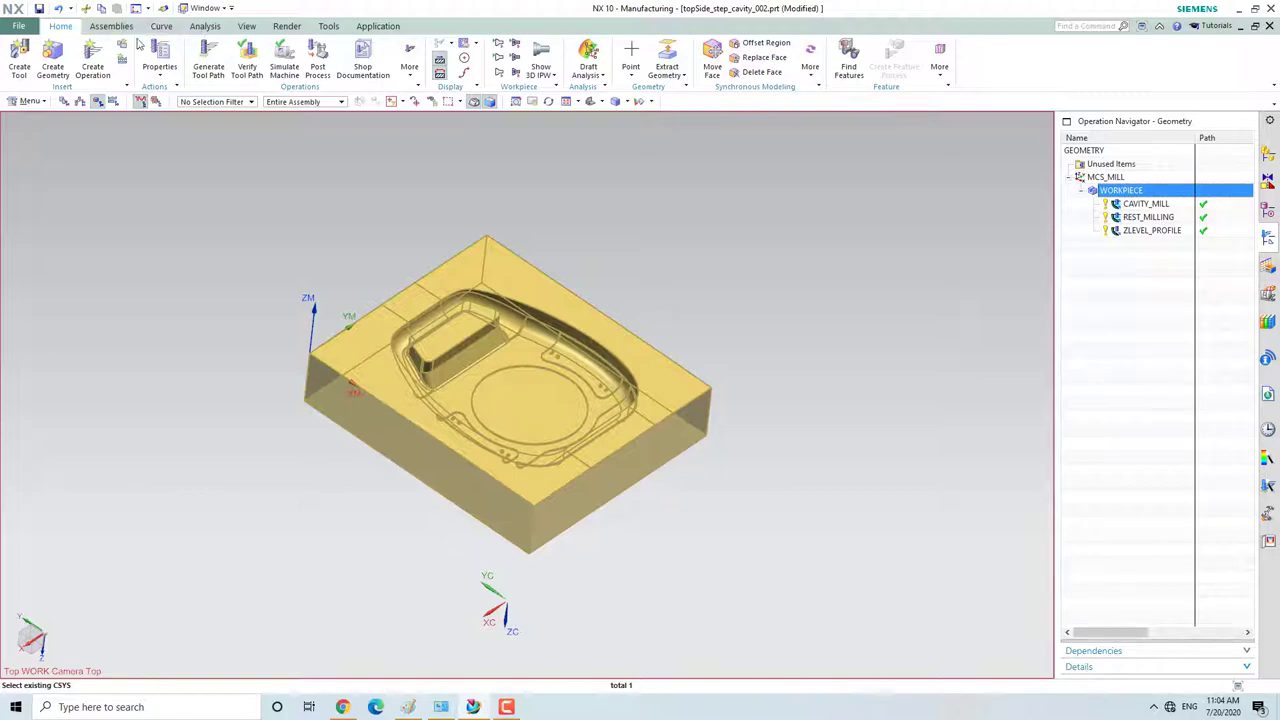
pyautogui.click(247, 66)
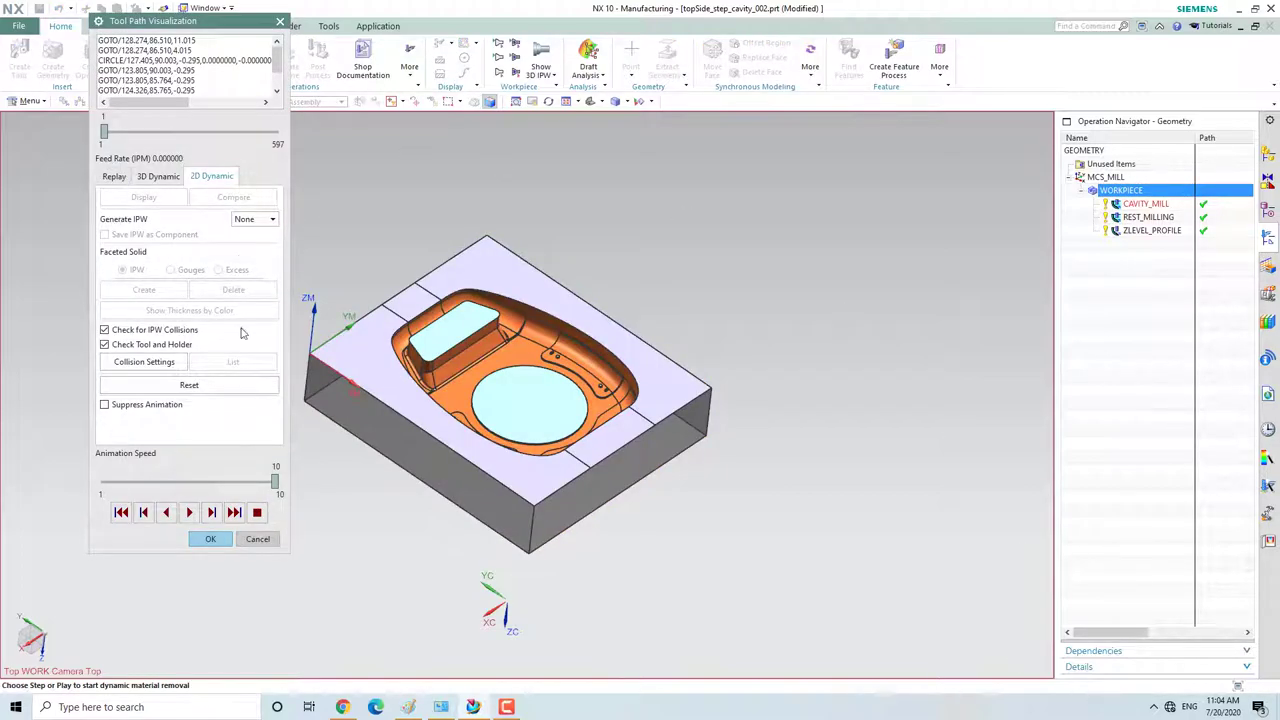
pyautogui.click(189, 512)
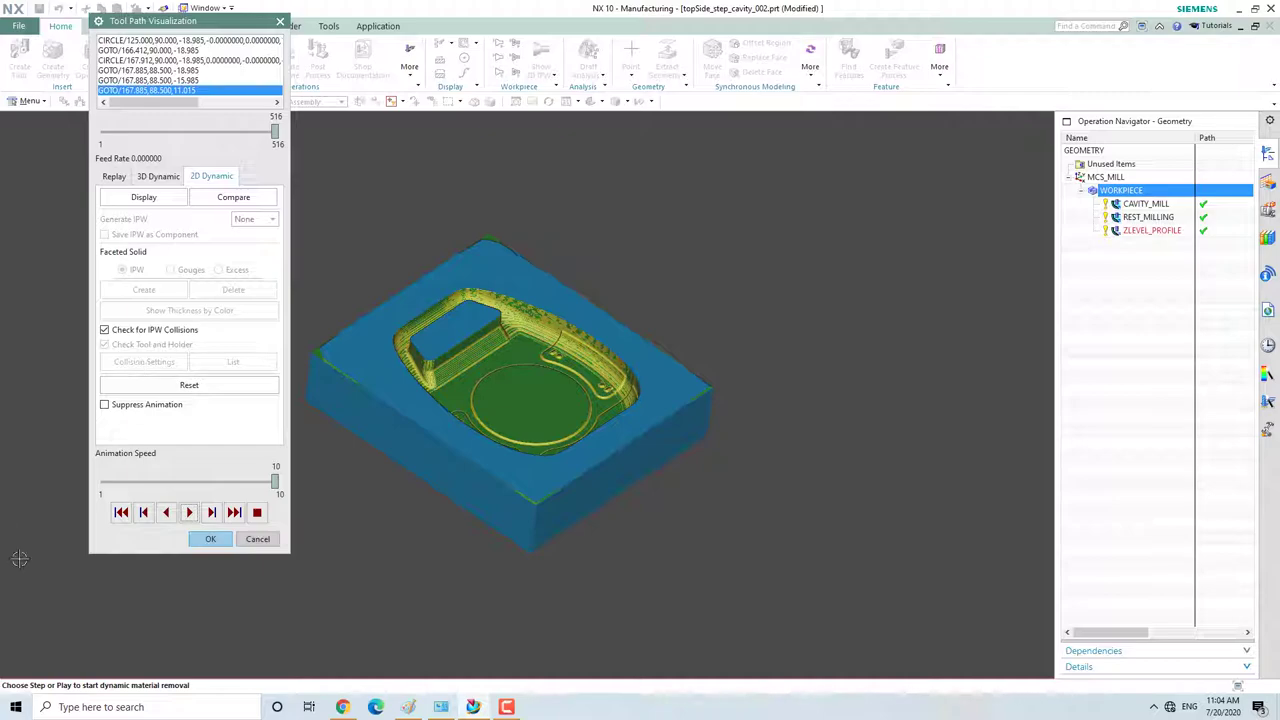
pyautogui.click(210, 538)
pyautogui.scroll(5, 502, 355)
pyautogui.scroll(-5, 502, 355)
pyautogui.moveTo(271, 377); pyautogui.dragTo(194, 414, button='middle')
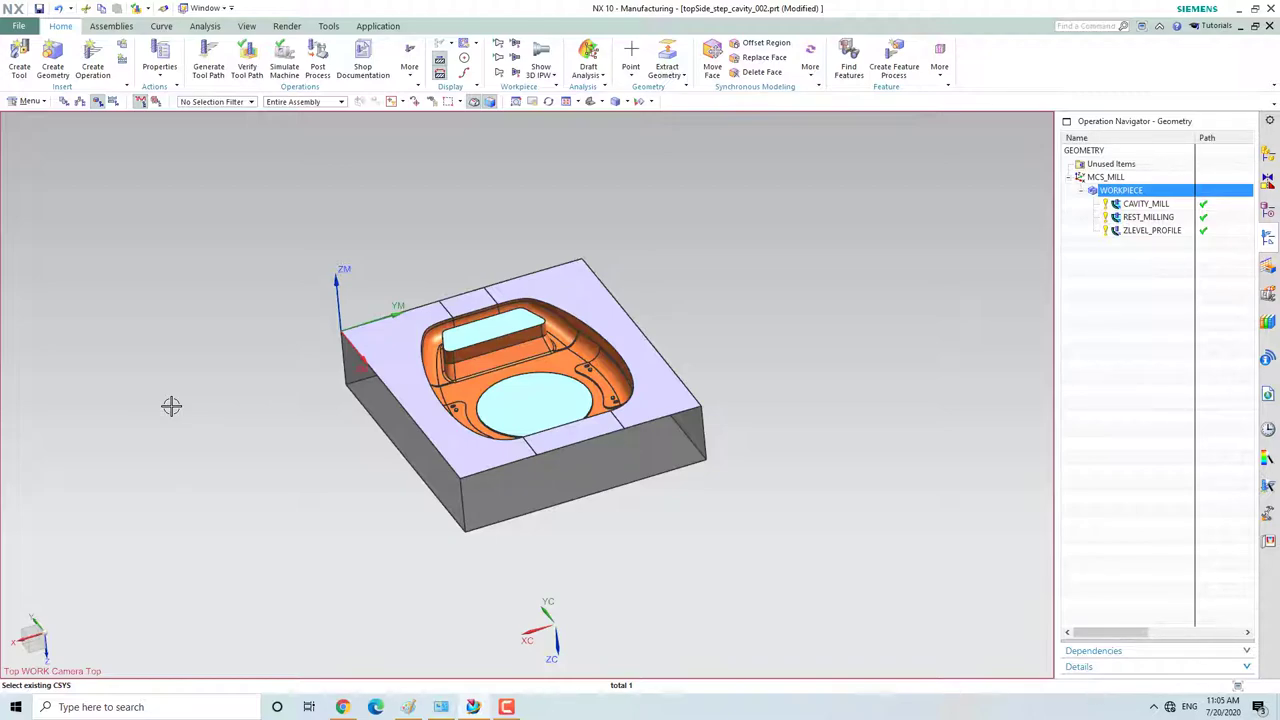
pyautogui.scroll(2, 171, 405)
pyautogui.moveTo(245, 428); pyautogui.dragTo(219, 429, button='middle')
pyautogui.scroll(-3, 255, 443)
pyautogui.scroll(2, 331, 451)
pyautogui.scroll(-2, 251, 434)
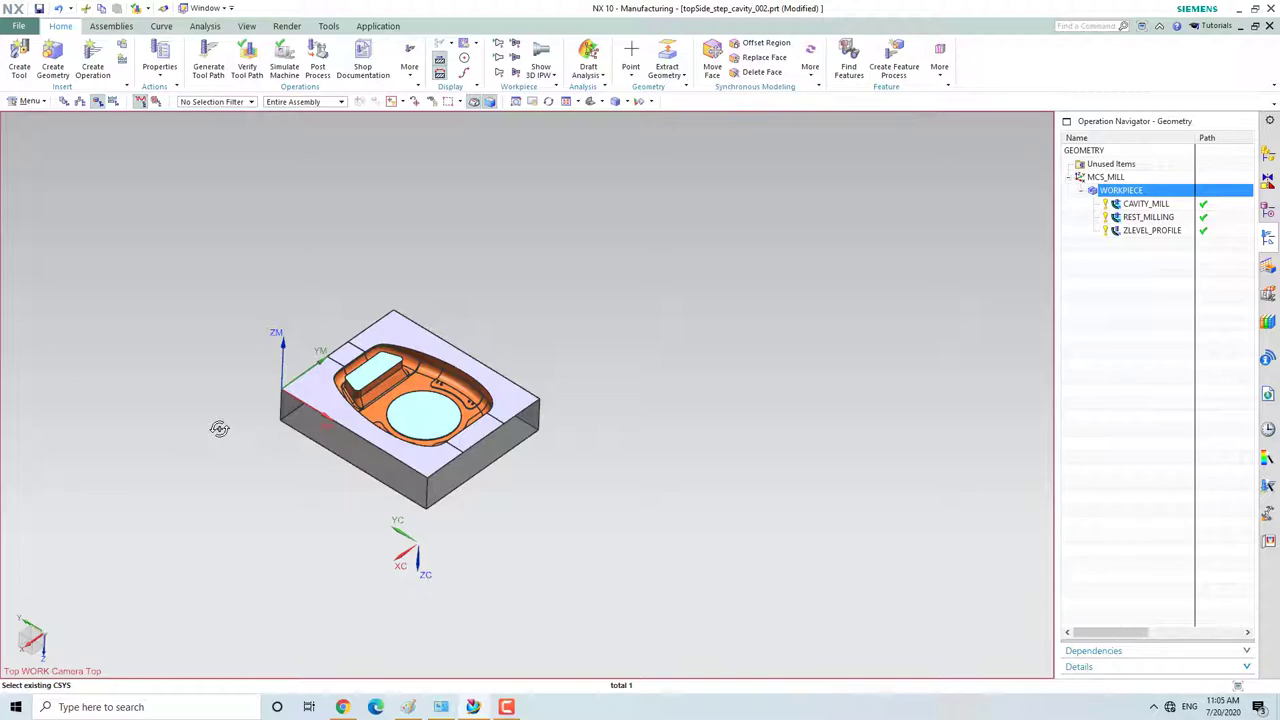
pyautogui.scroll(2, 257, 446)
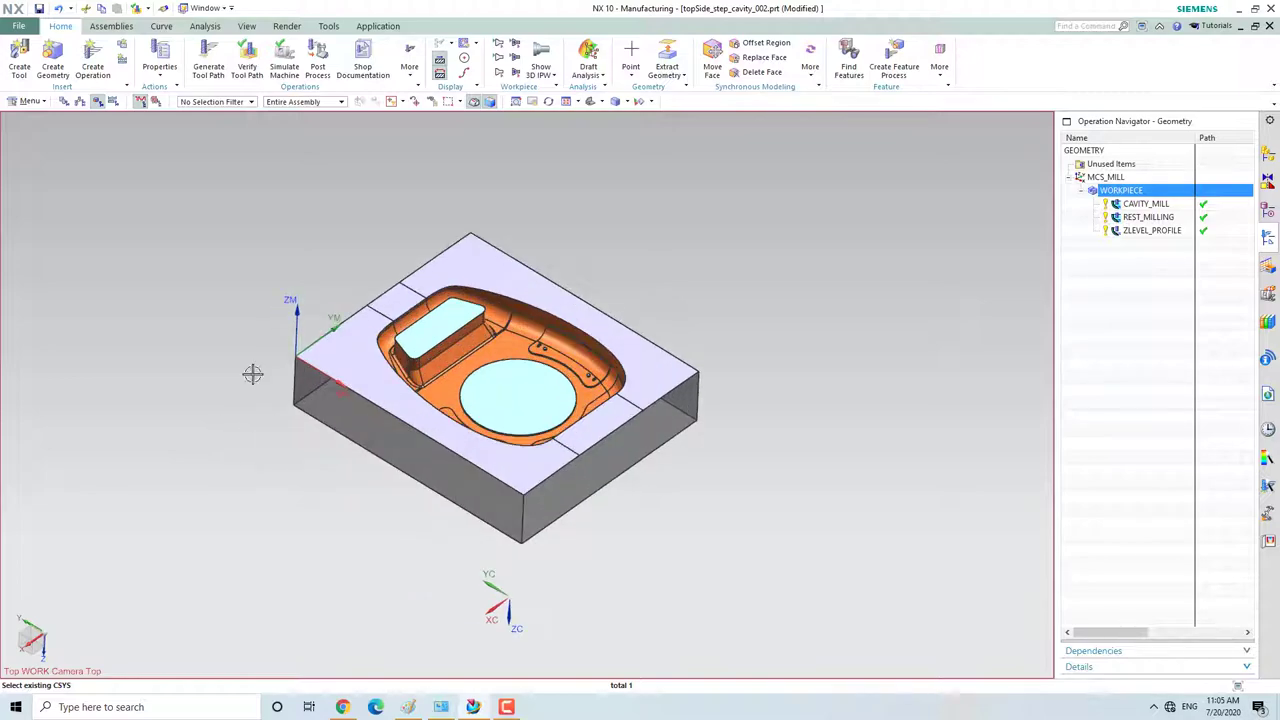
pyautogui.scroll(2, 194, 460)
pyautogui.scroll(-2, 169, 434)
pyautogui.moveTo(172, 432); pyautogui.dragTo(200, 467, button='middle')
pyautogui.scroll(2, 223, 437)
pyautogui.scroll(-2, 231, 437)
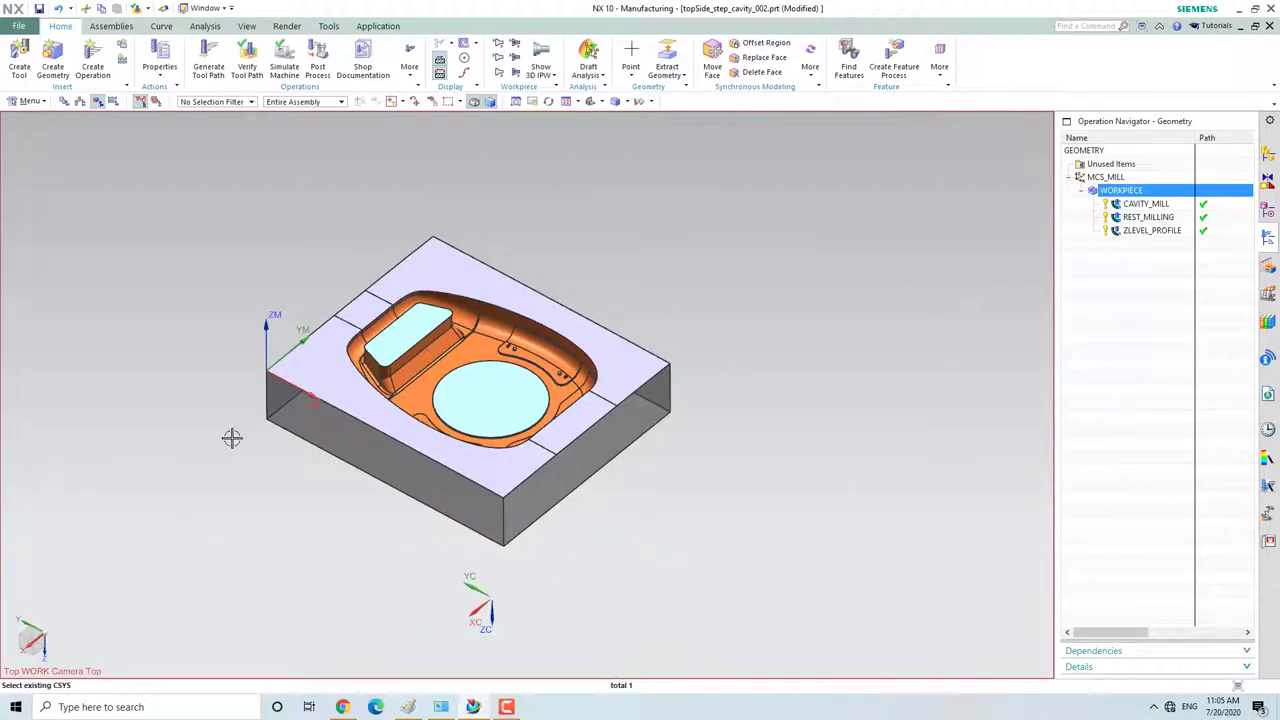
pyautogui.scroll(2, 374, 240)
pyautogui.scroll(-2, 372, 239)
pyautogui.scroll(2, 372, 239)
pyautogui.scroll(-3, 372, 240)
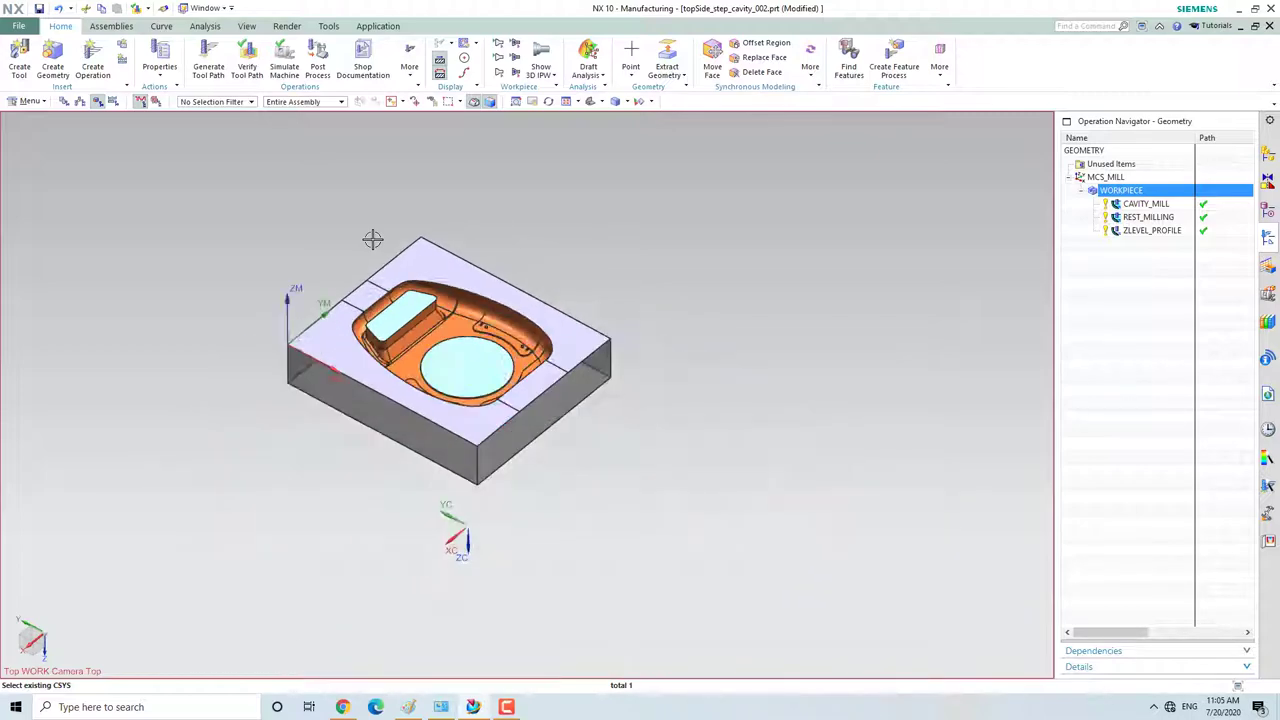
pyautogui.scroll(1, 335, 435)
pyautogui.scroll(1, 329, 207)
pyautogui.scroll(-1, 328, 240)
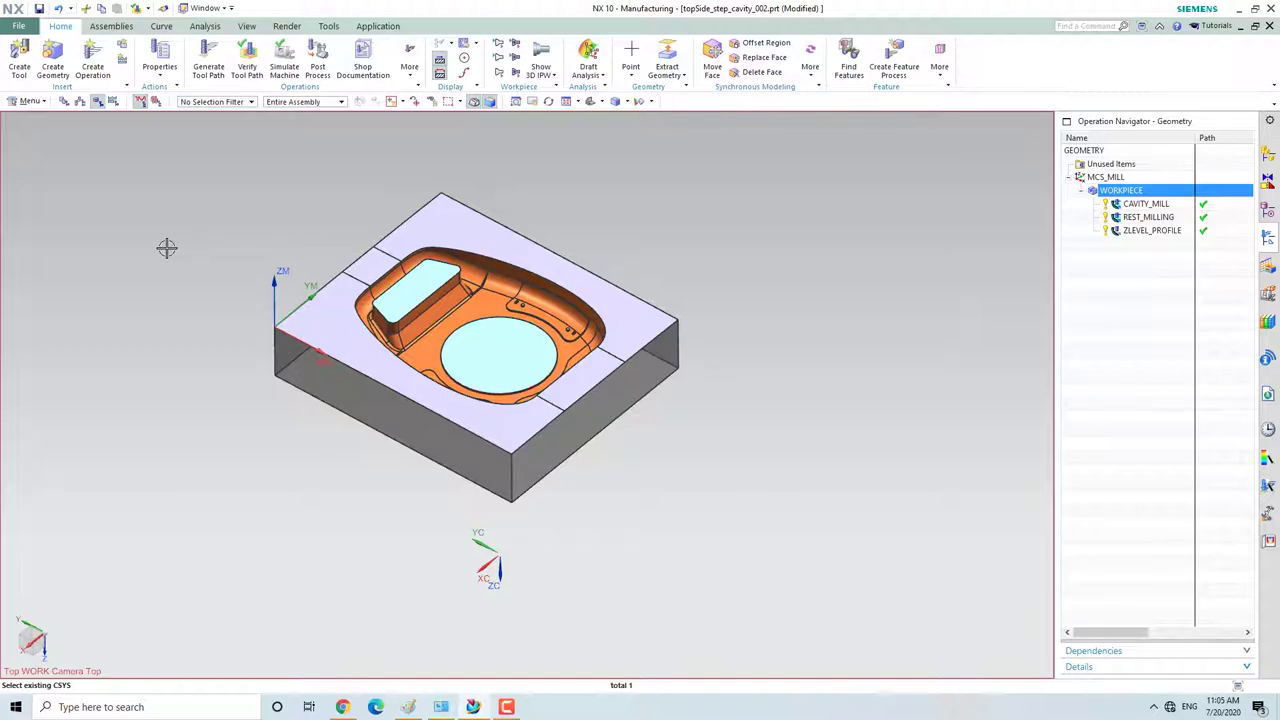
pyautogui.scroll(1, 303, 244)
pyautogui.scroll(-1, 302, 243)
pyautogui.scroll(3, 346, 207)
pyautogui.scroll(-2, 346, 208)
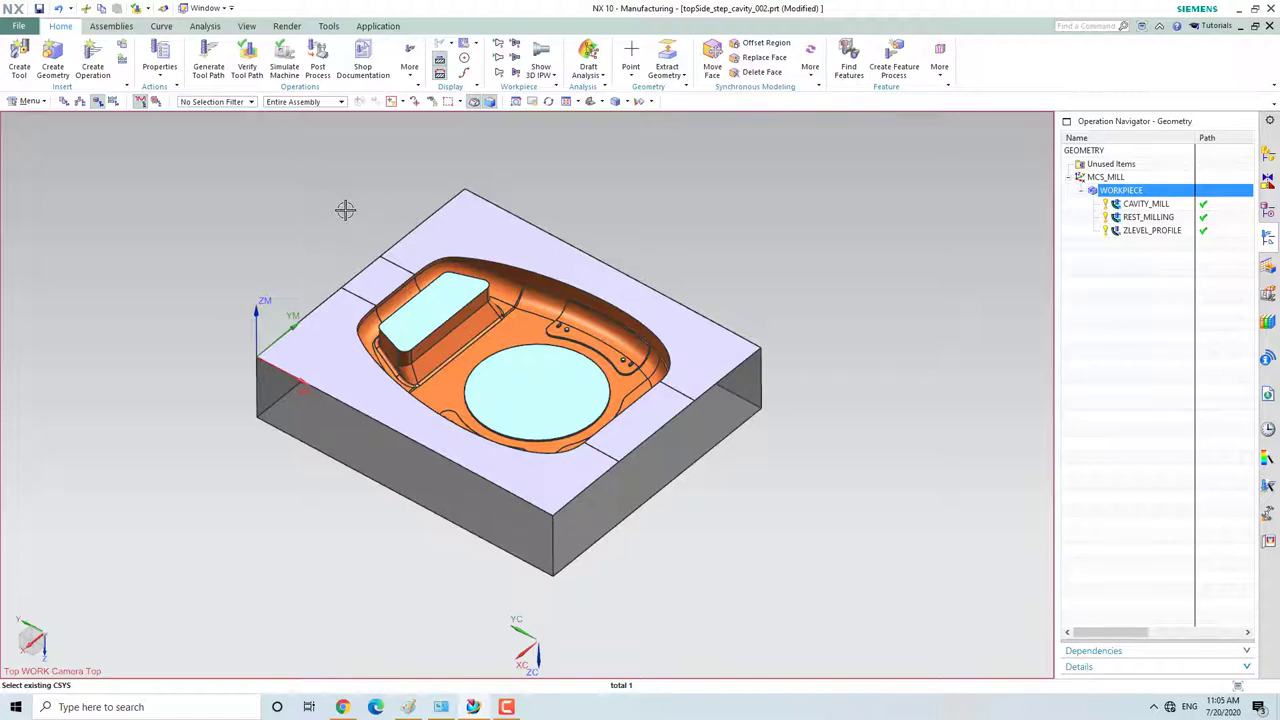